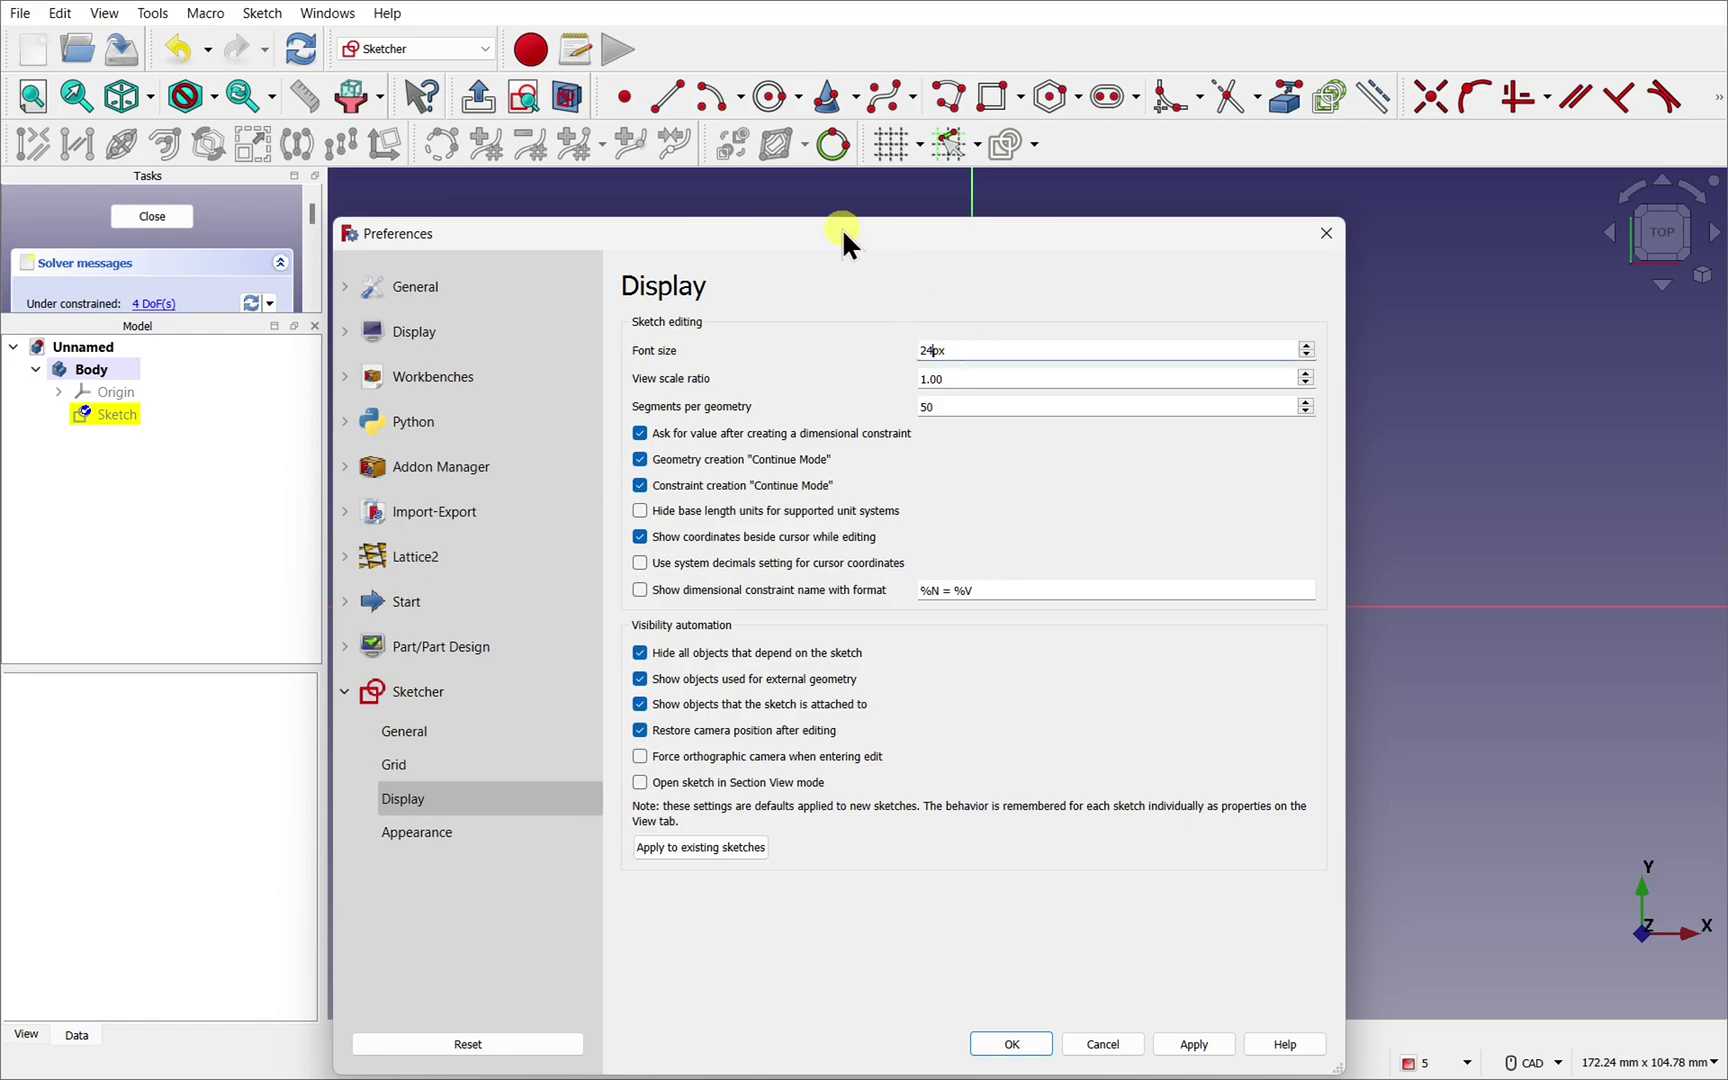
# - Apply the 24 px sketch dimension font size and leave the Preferences dialog
pyautogui.moveTo(842, 228); pyautogui.dragTo(95, 160)
pyautogui.click(413, 979)
pyautogui.click(454, 971)
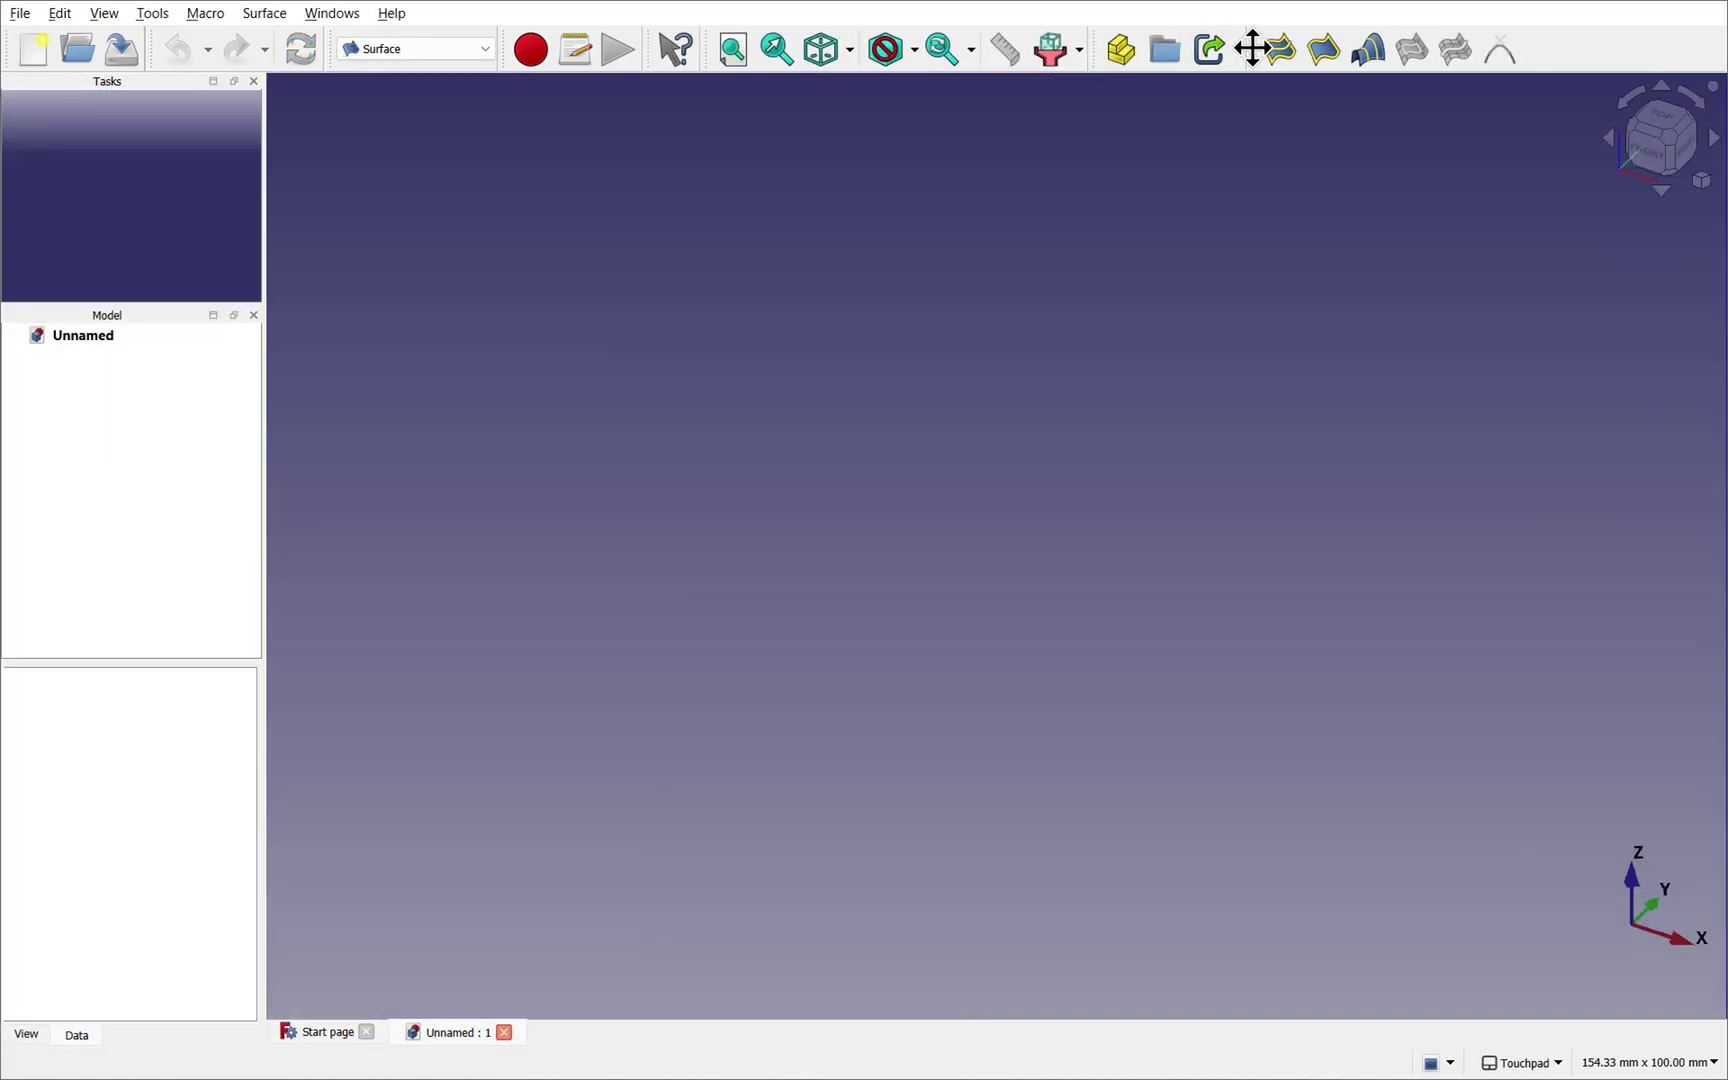
# - Move the Surface toolbar onto a new row and re-dock the Model panel elsewhere
pyautogui.moveTo(1252, 47); pyautogui.dragTo(119, 100)
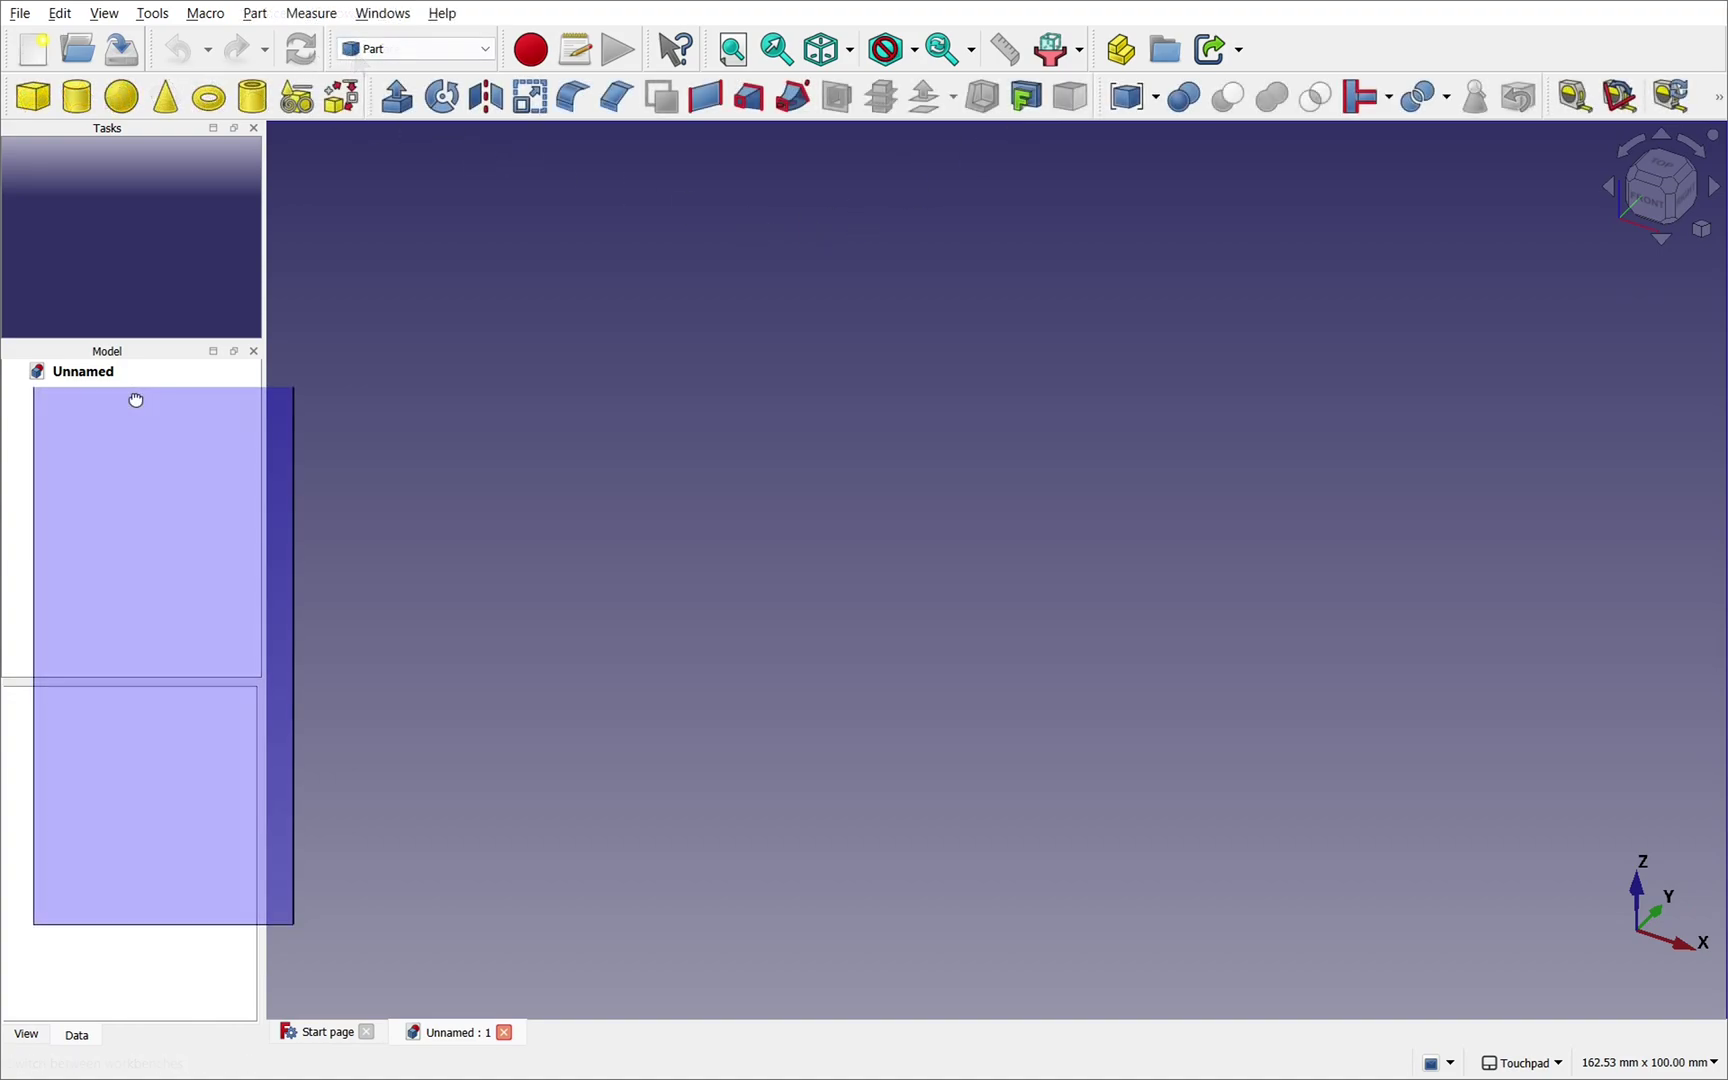
pyautogui.moveTo(136, 400); pyautogui.dragTo(335, 335)
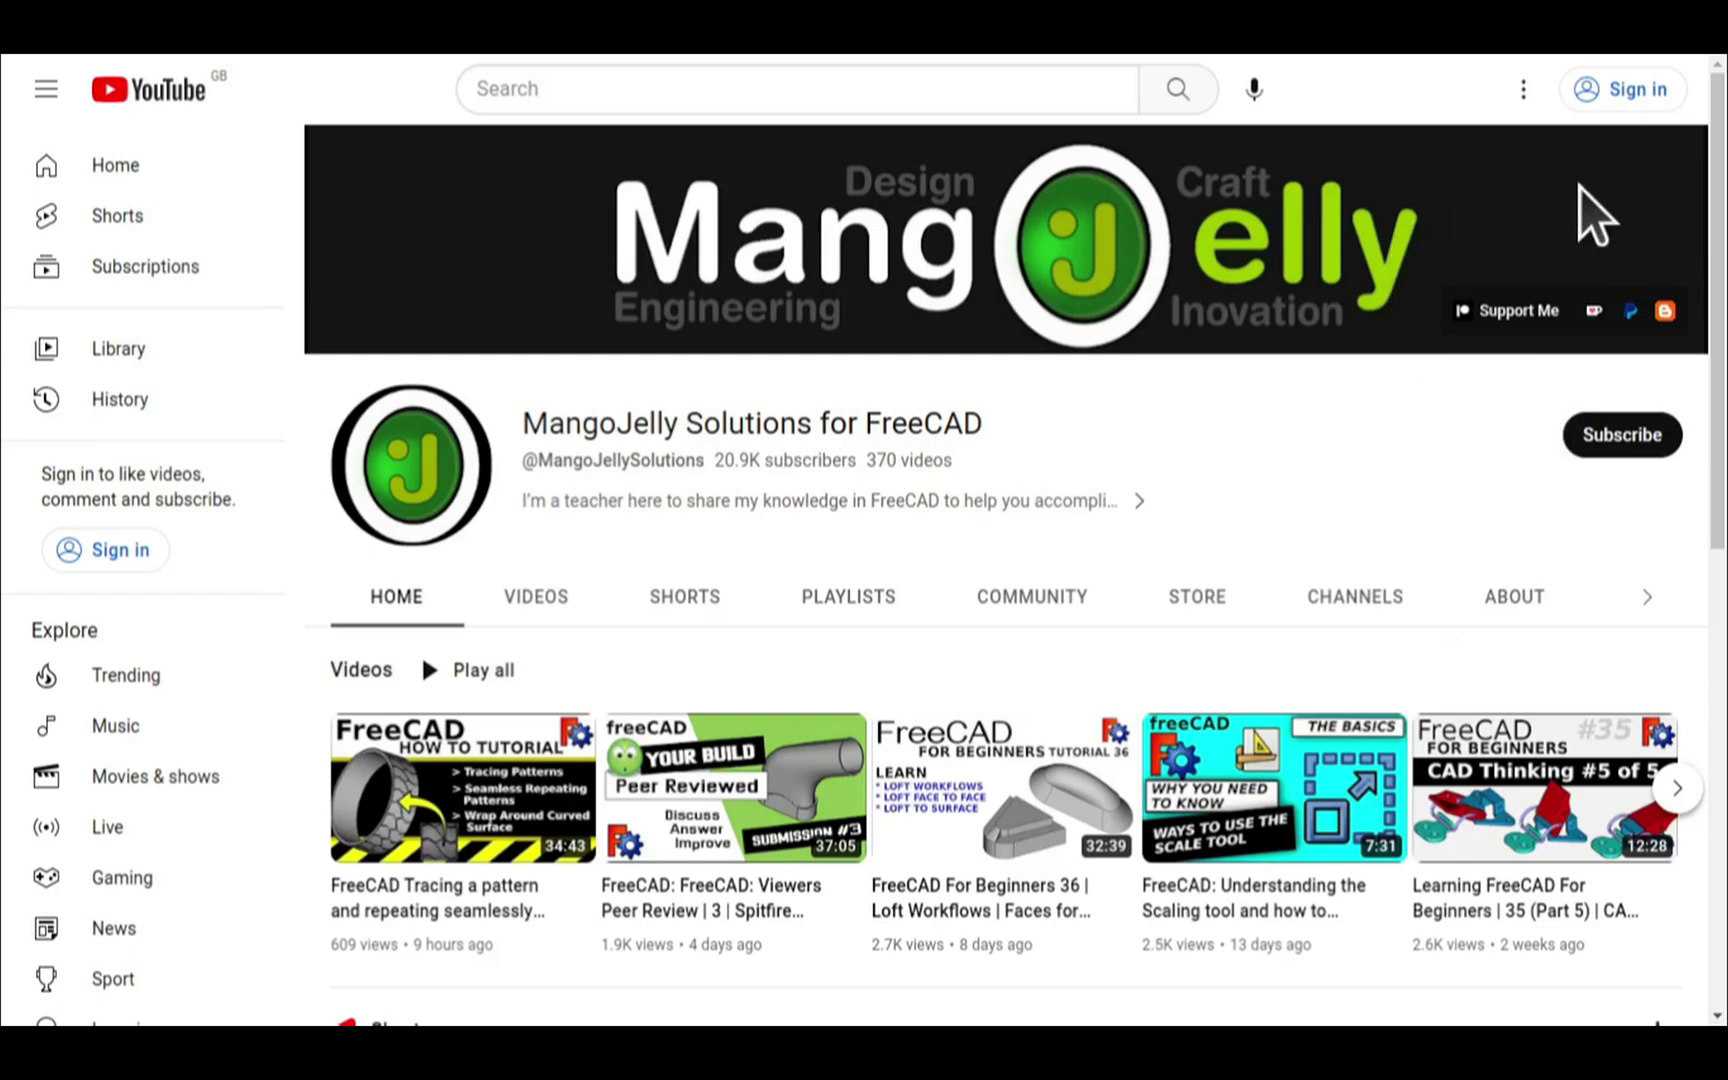
# - Open the channel's About page and select the Patreon link line
pyautogui.click(1514, 600)
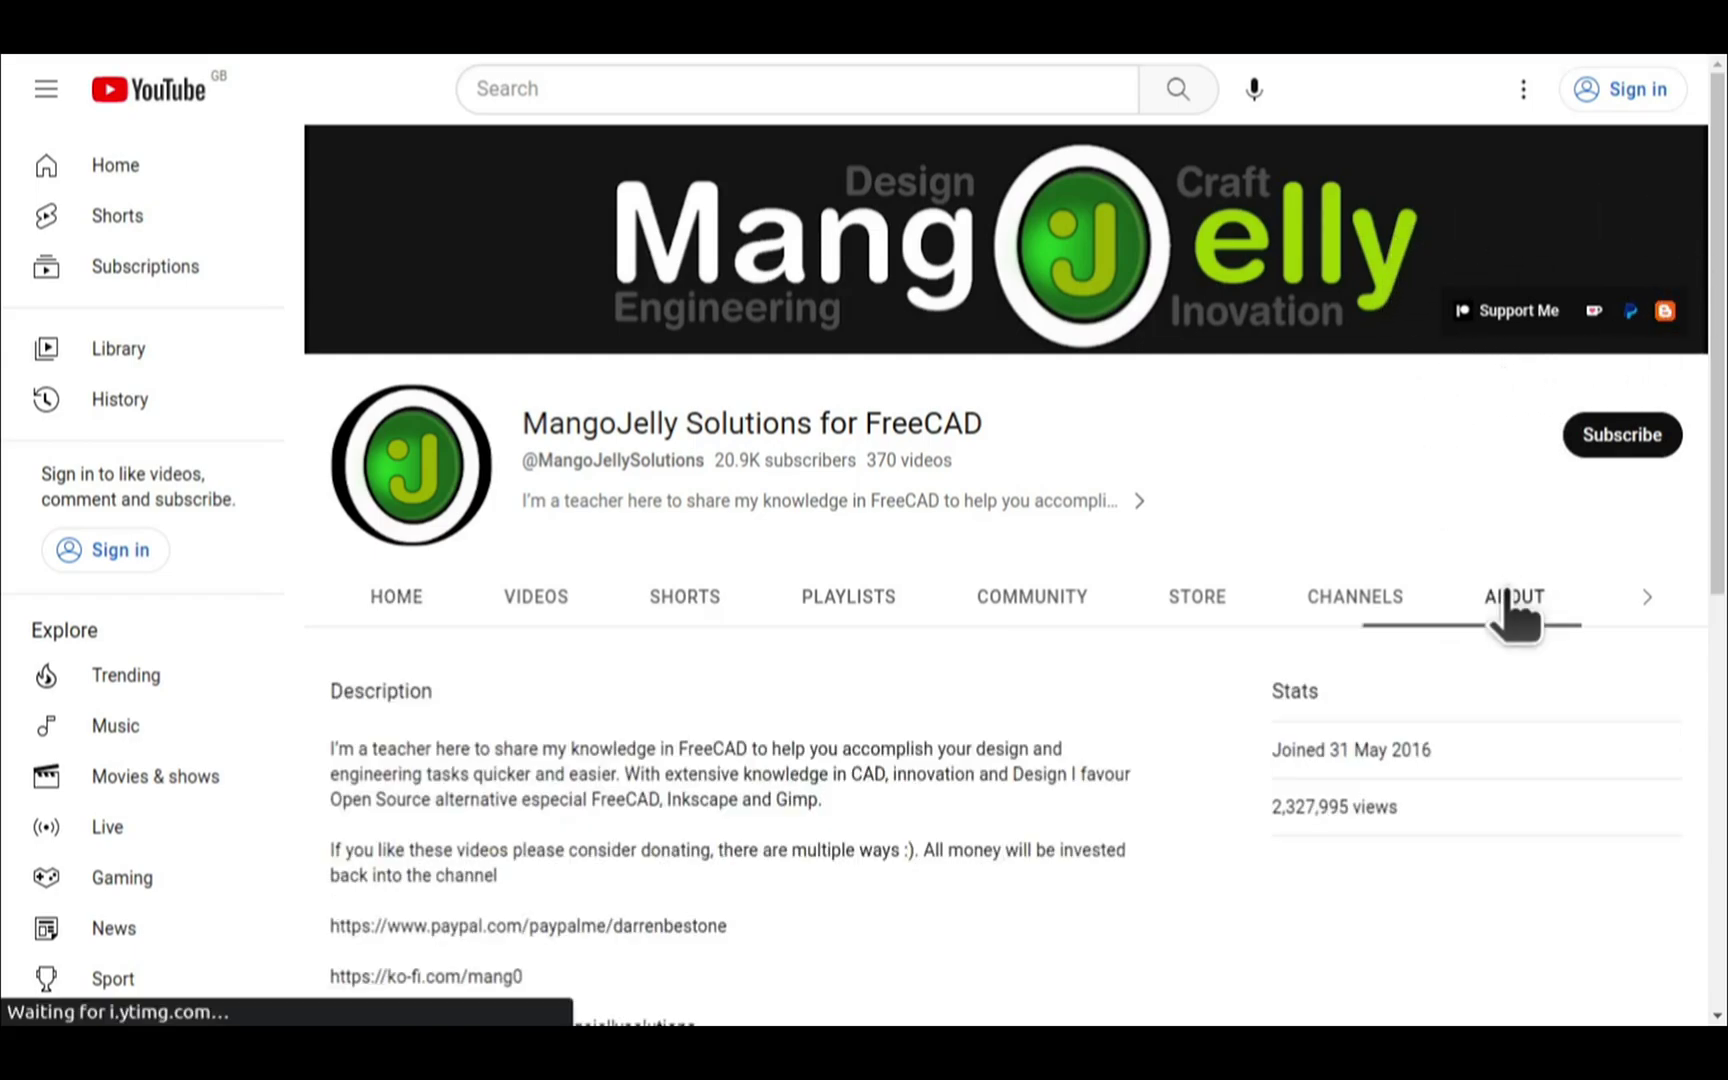
pyautogui.scroll(-3, 366, 775)
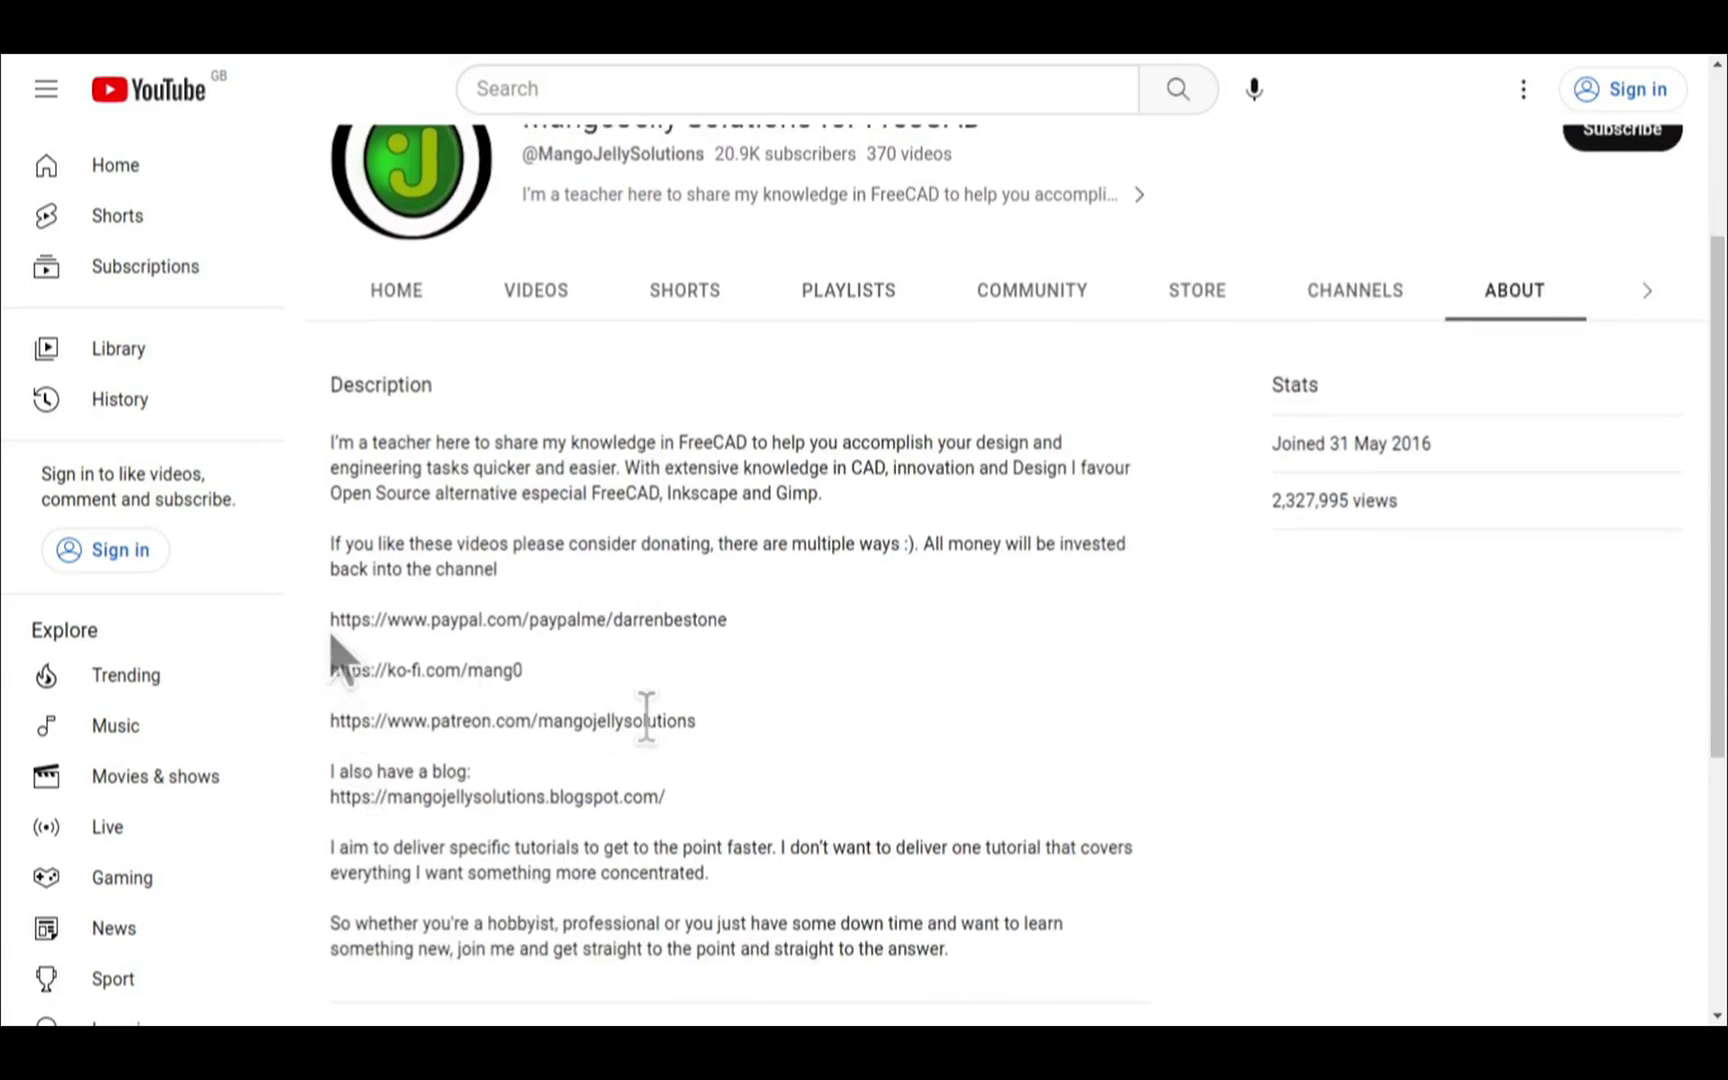
pyautogui.moveTo(698, 721); pyautogui.dragTo(526, 666)
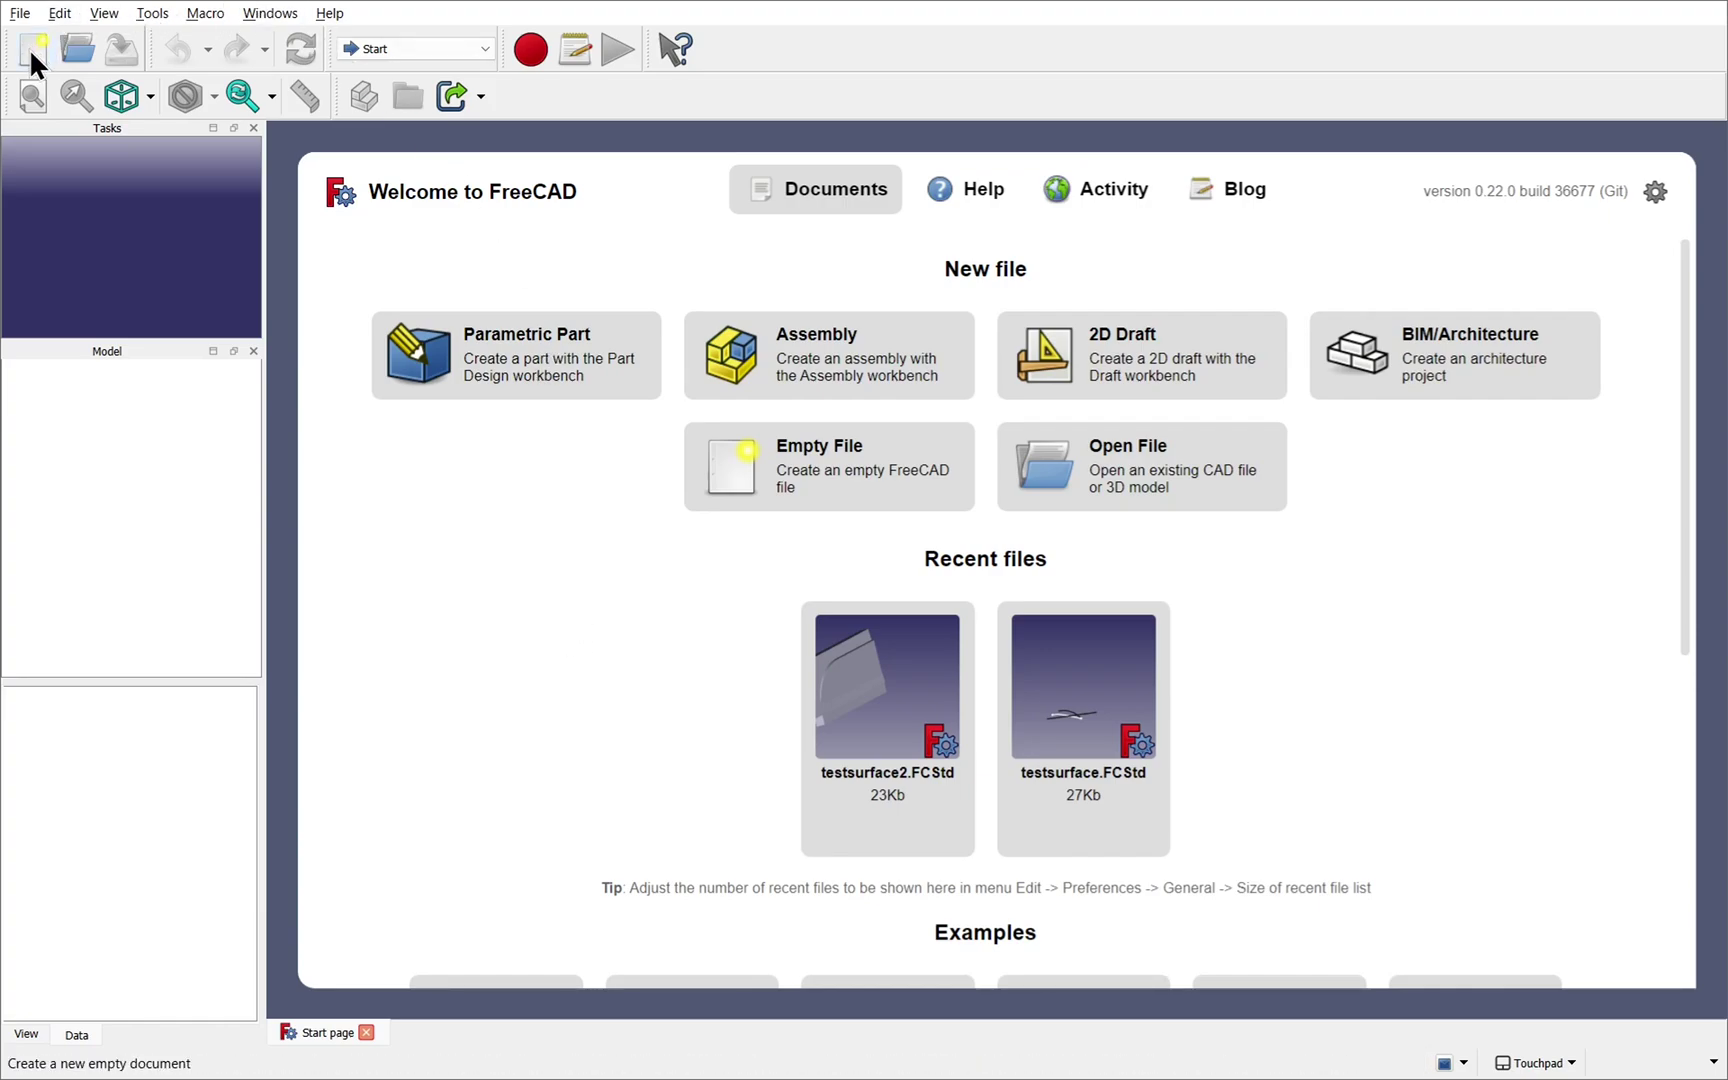
# - Create a new empty Unnamed document from the File menu
pyautogui.click(27, 14)
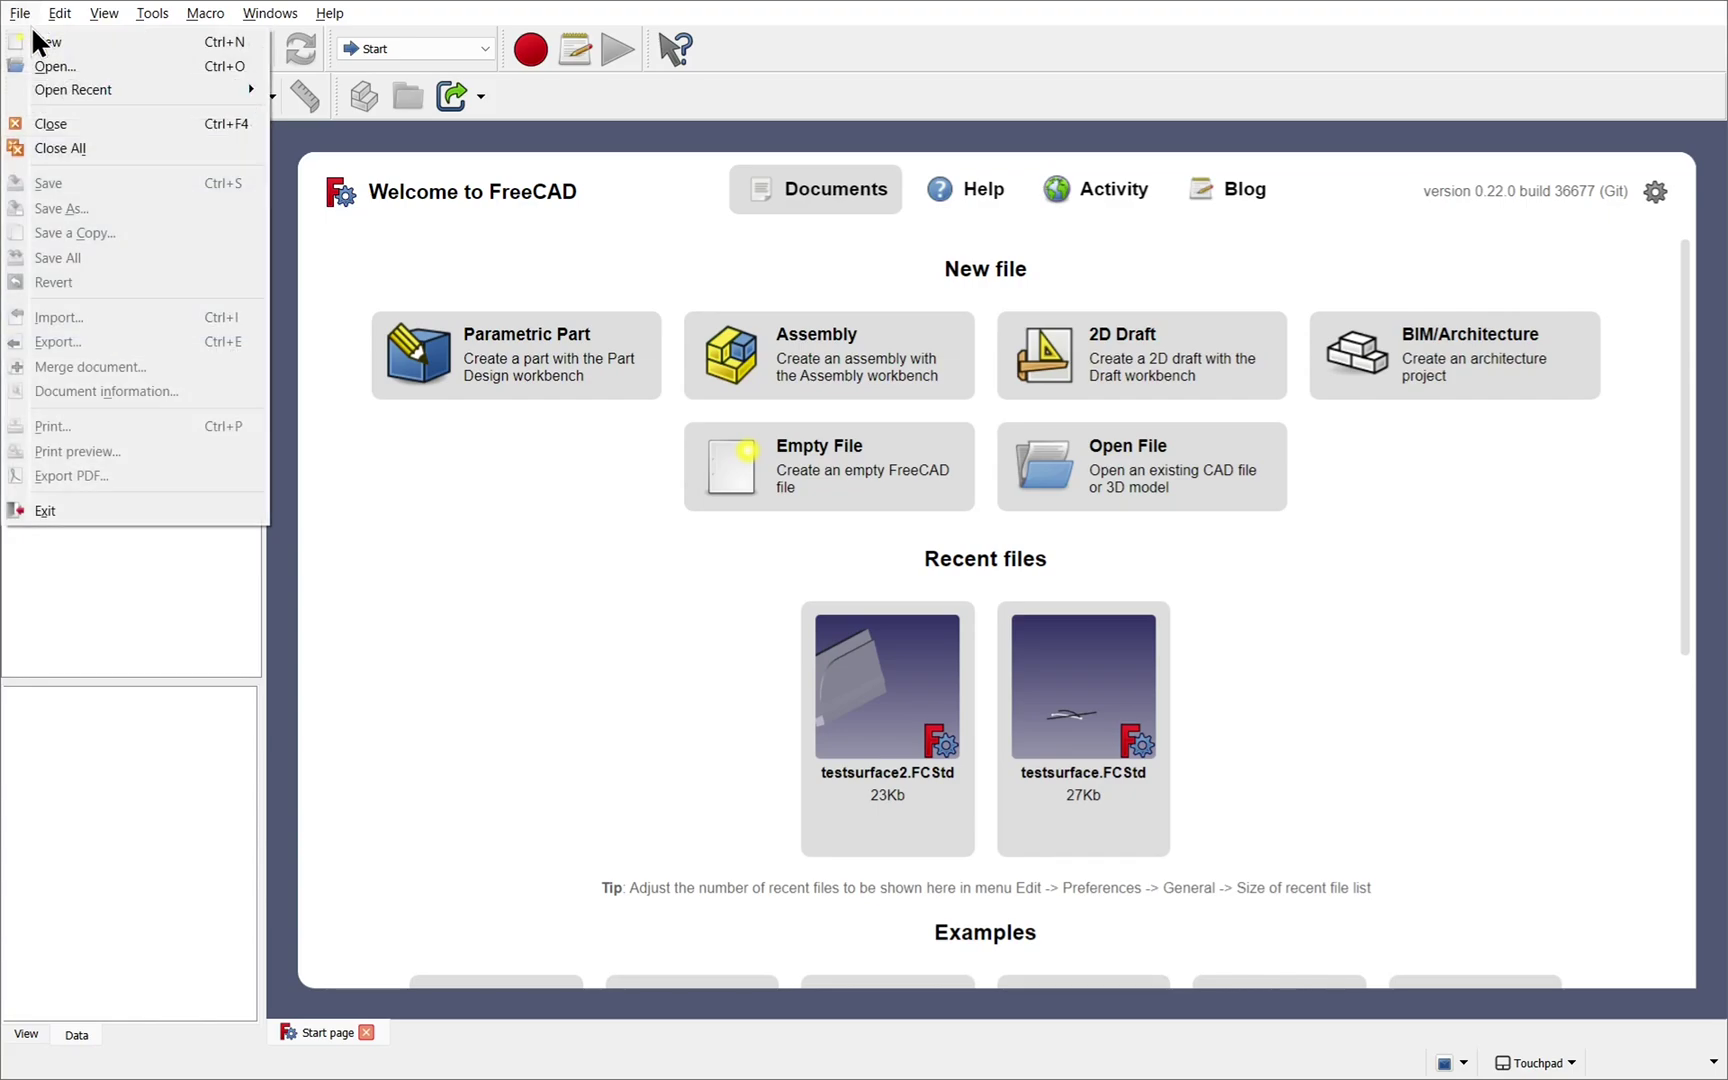
pyautogui.click(42, 42)
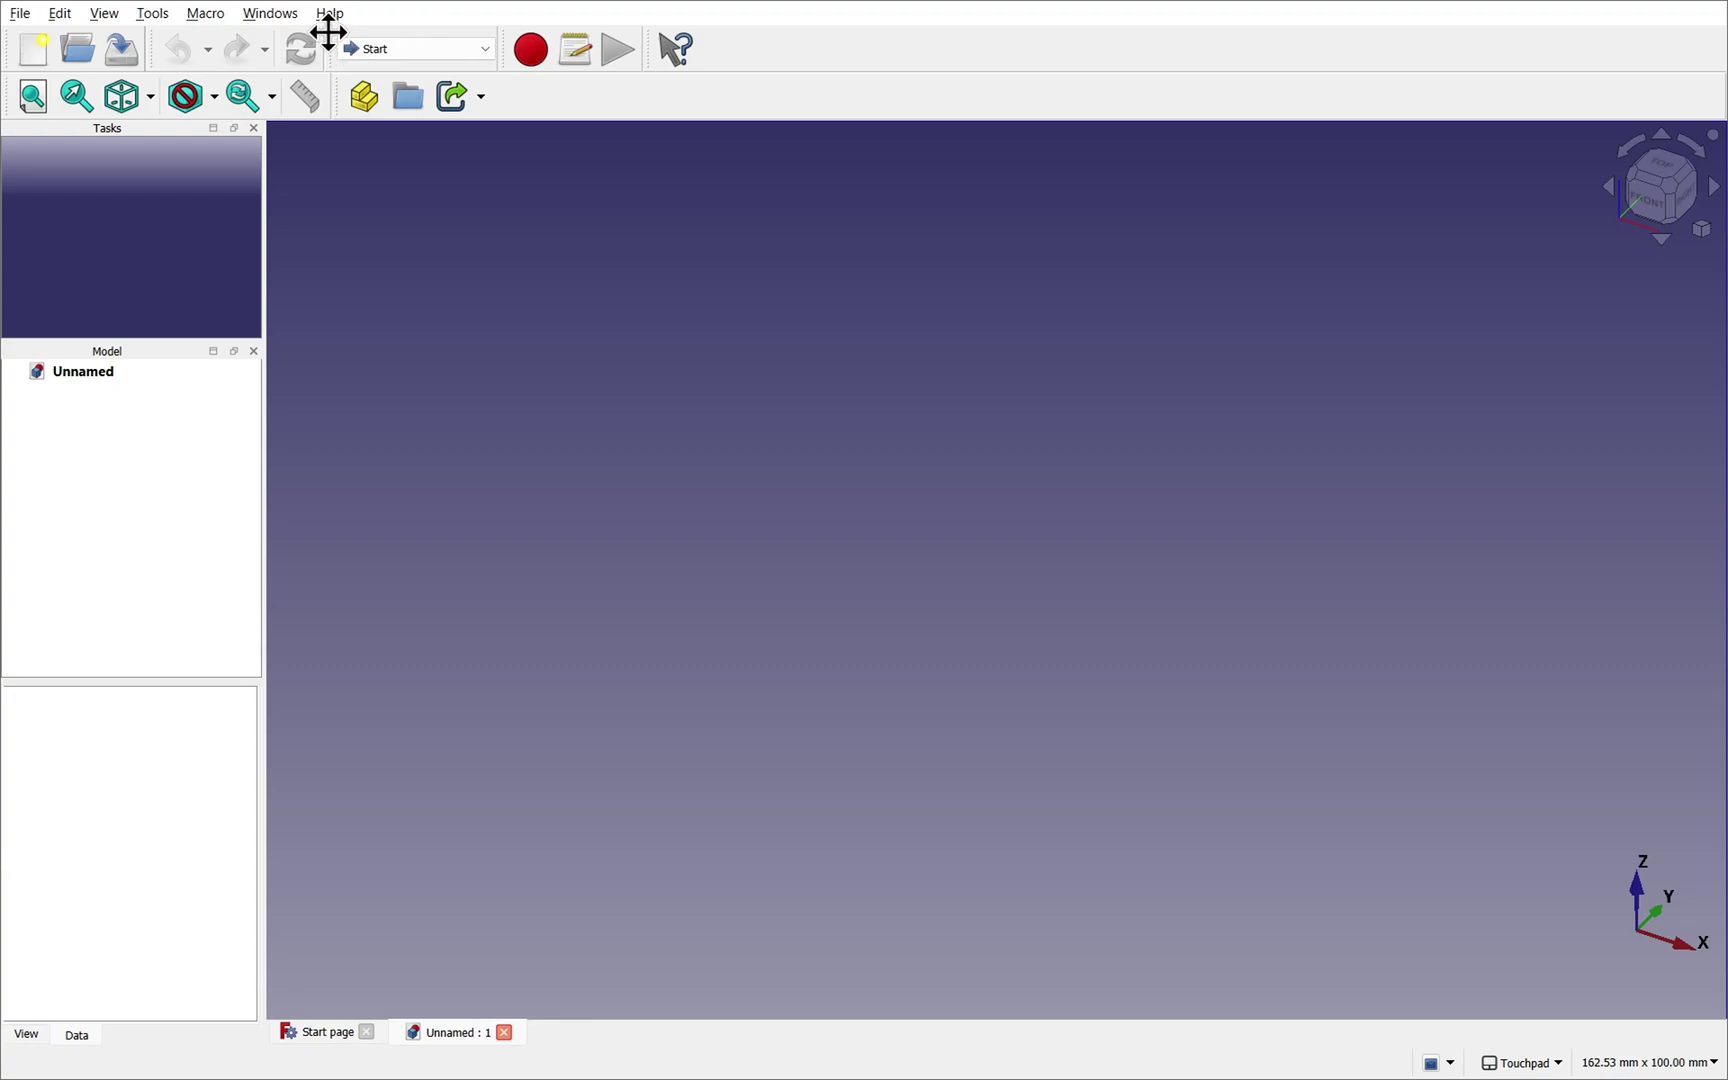
# - Drop down the workbench selector to list the available workbenches
pyautogui.click(467, 49)
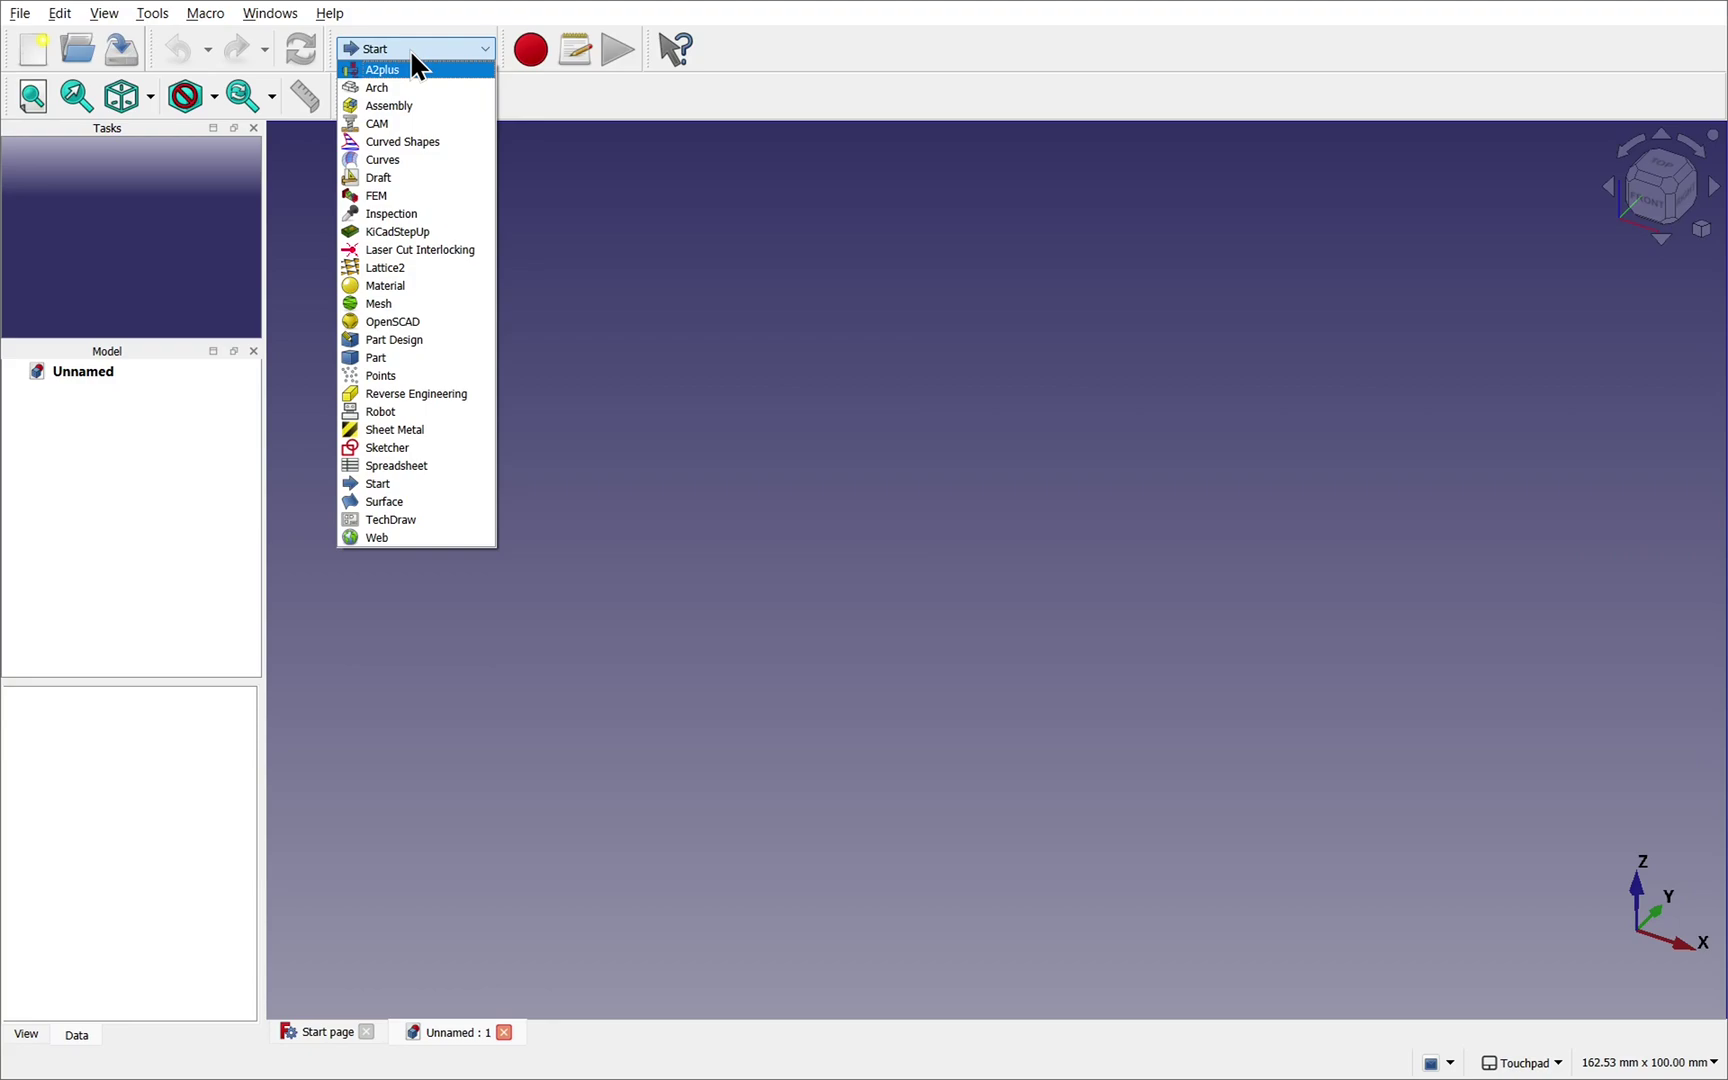
# - Switch to the Sketcher workbench, then on to the Part workbench
pyautogui.click(390, 445)
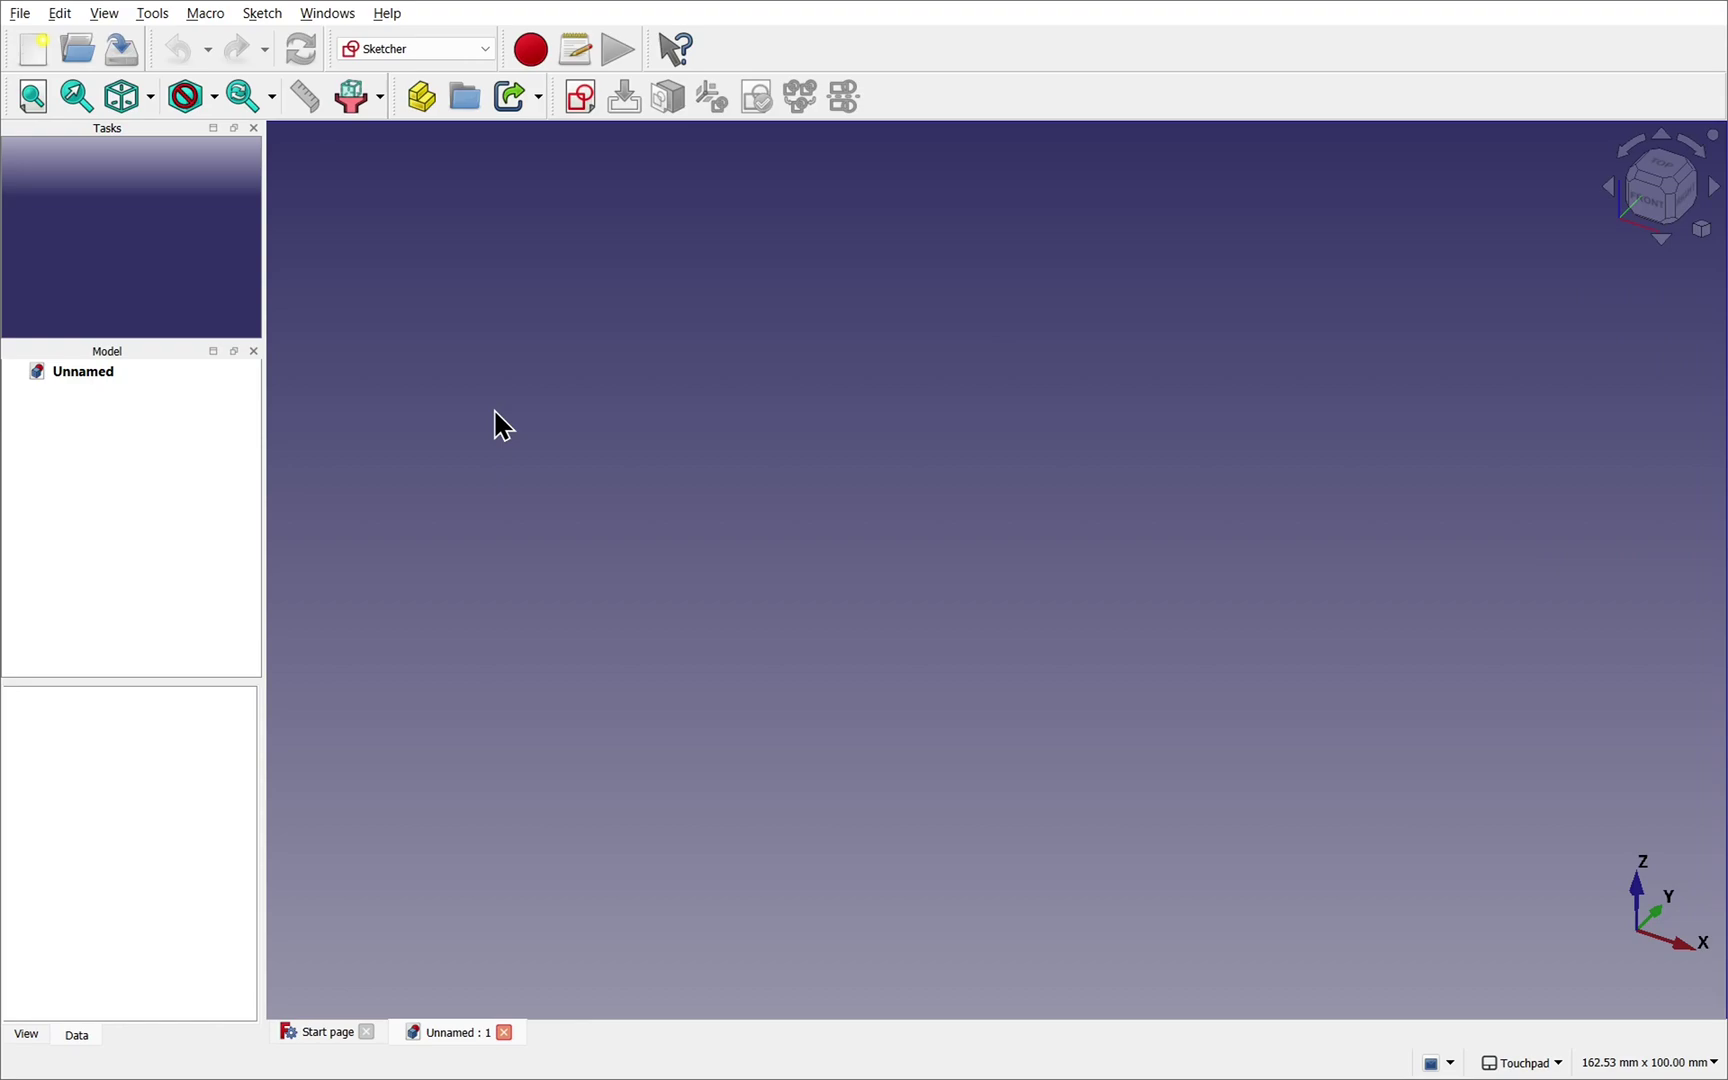
pyautogui.click(417, 49)
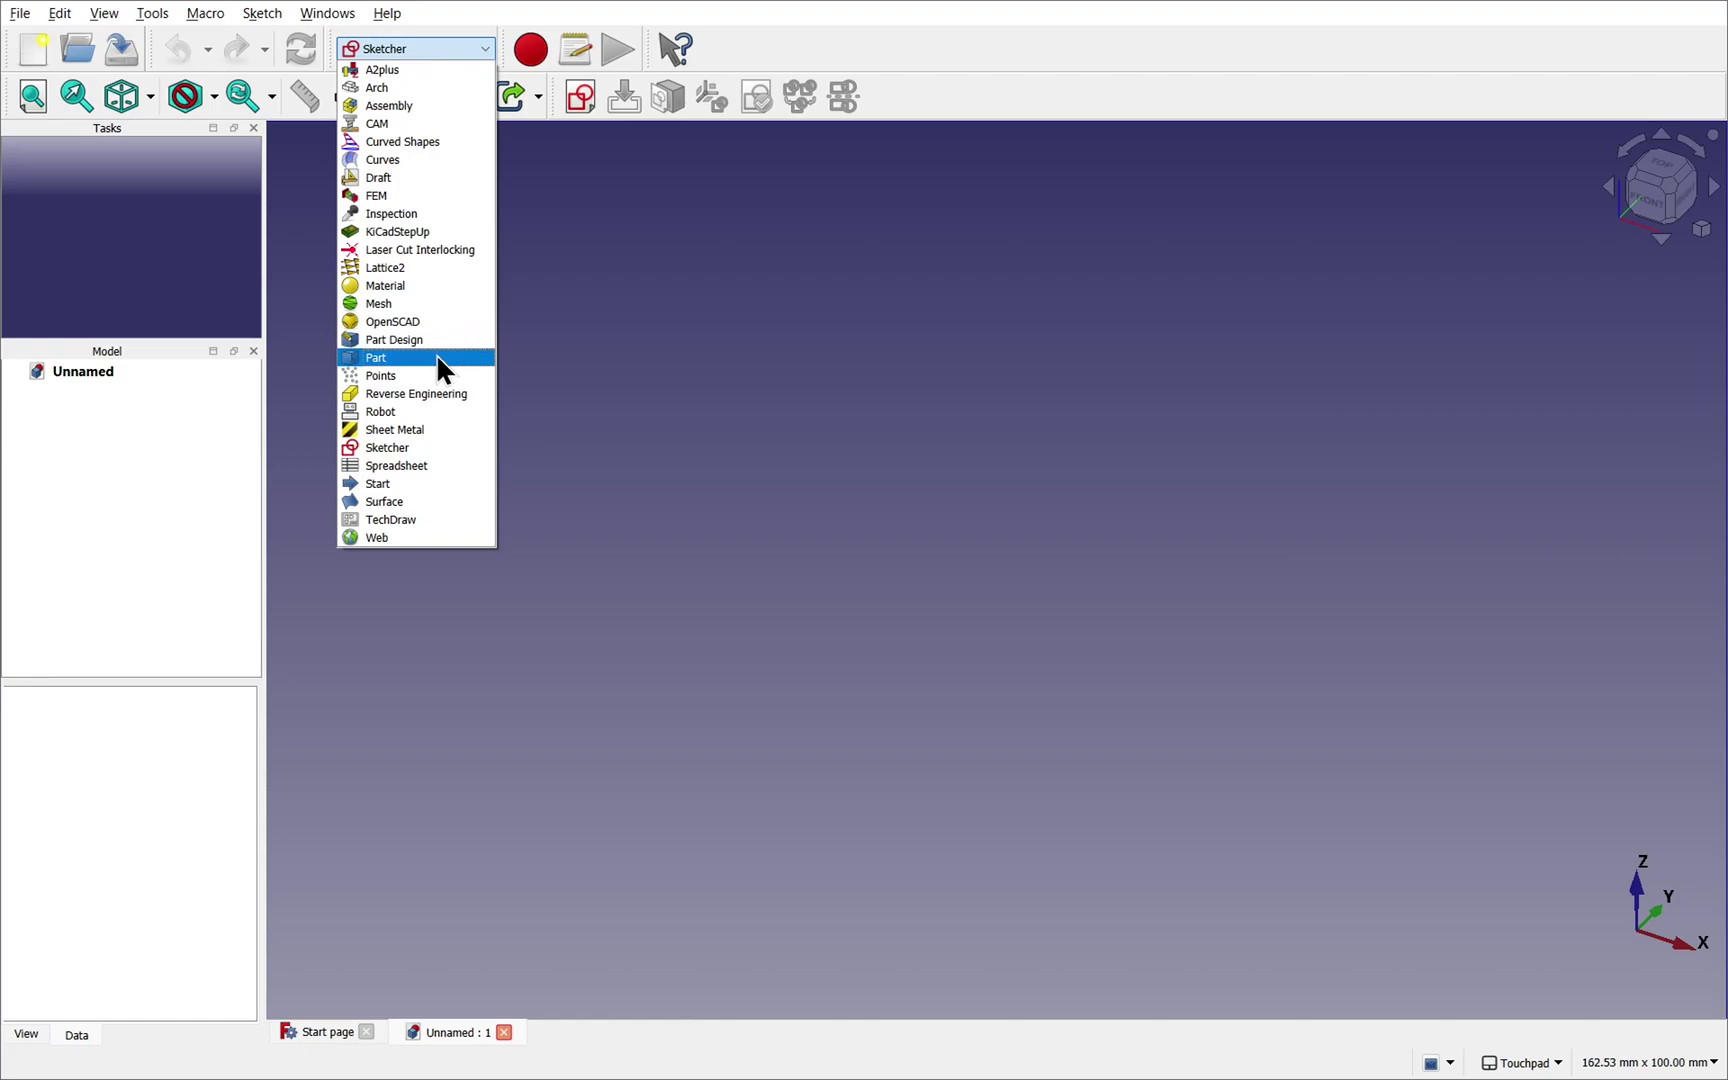
pyautogui.click(437, 357)
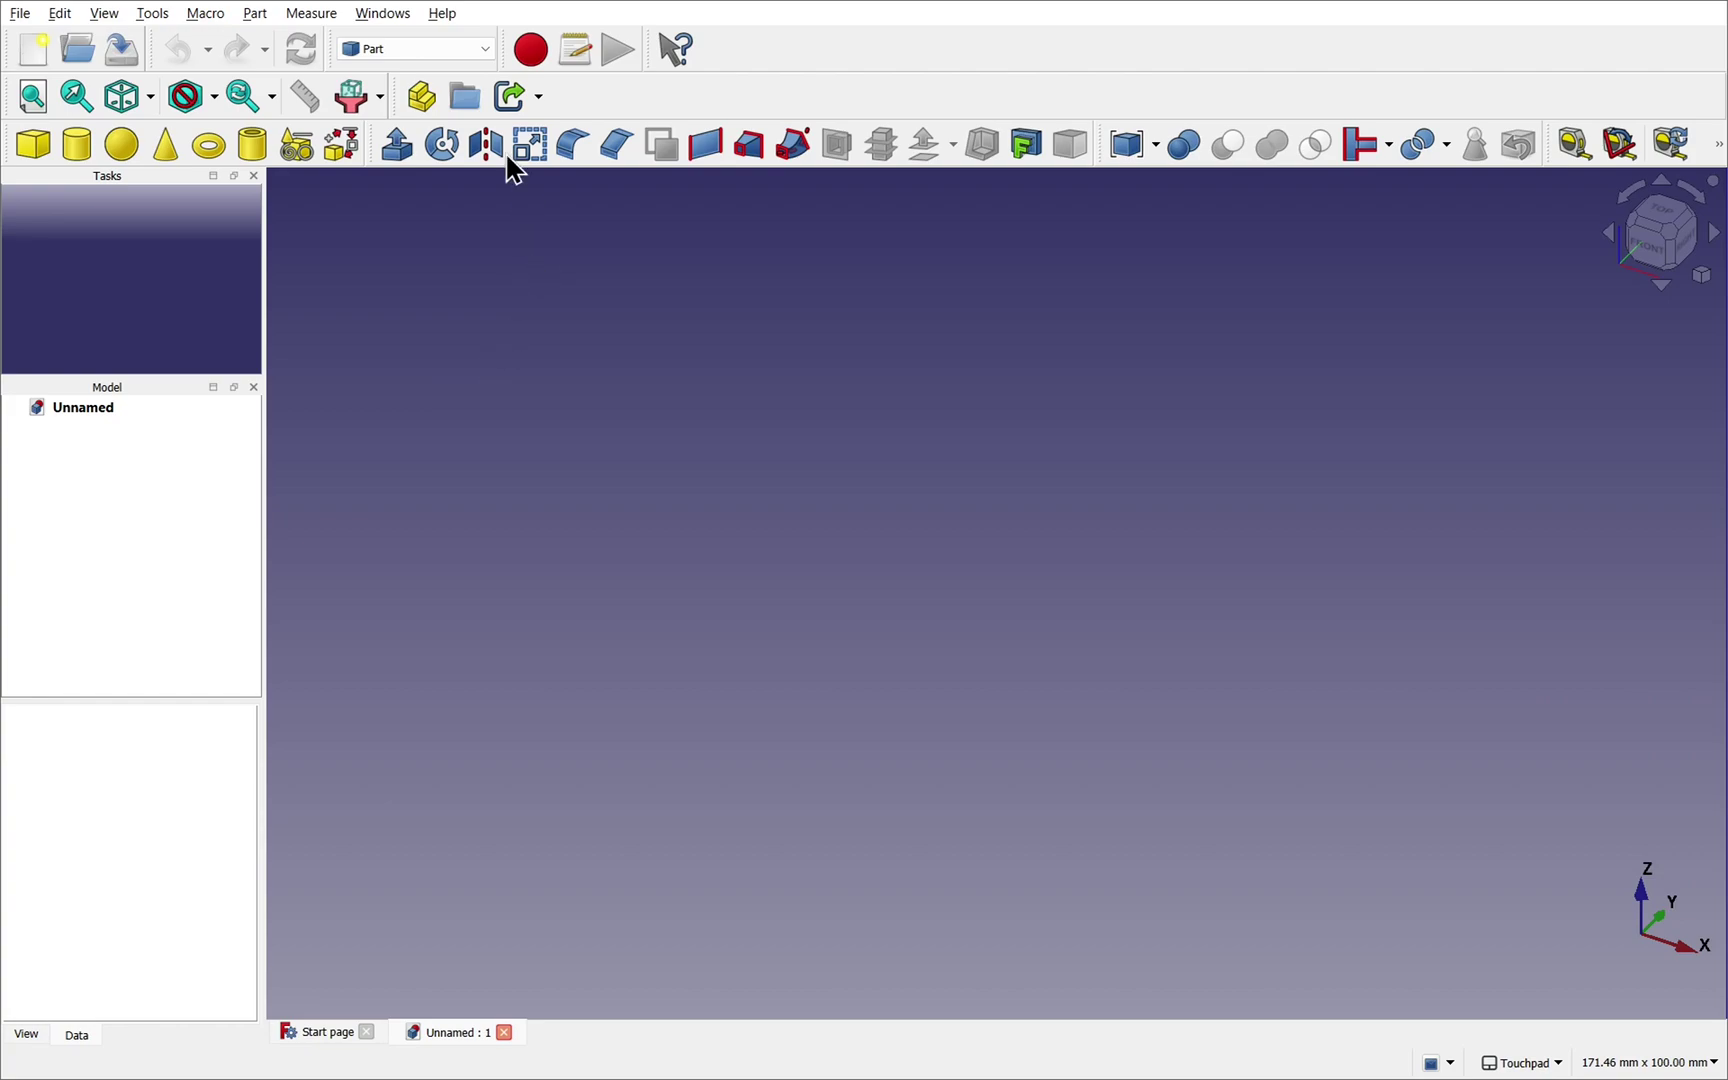
# - Choose Start from the workbench selector
pyautogui.click(410, 45)
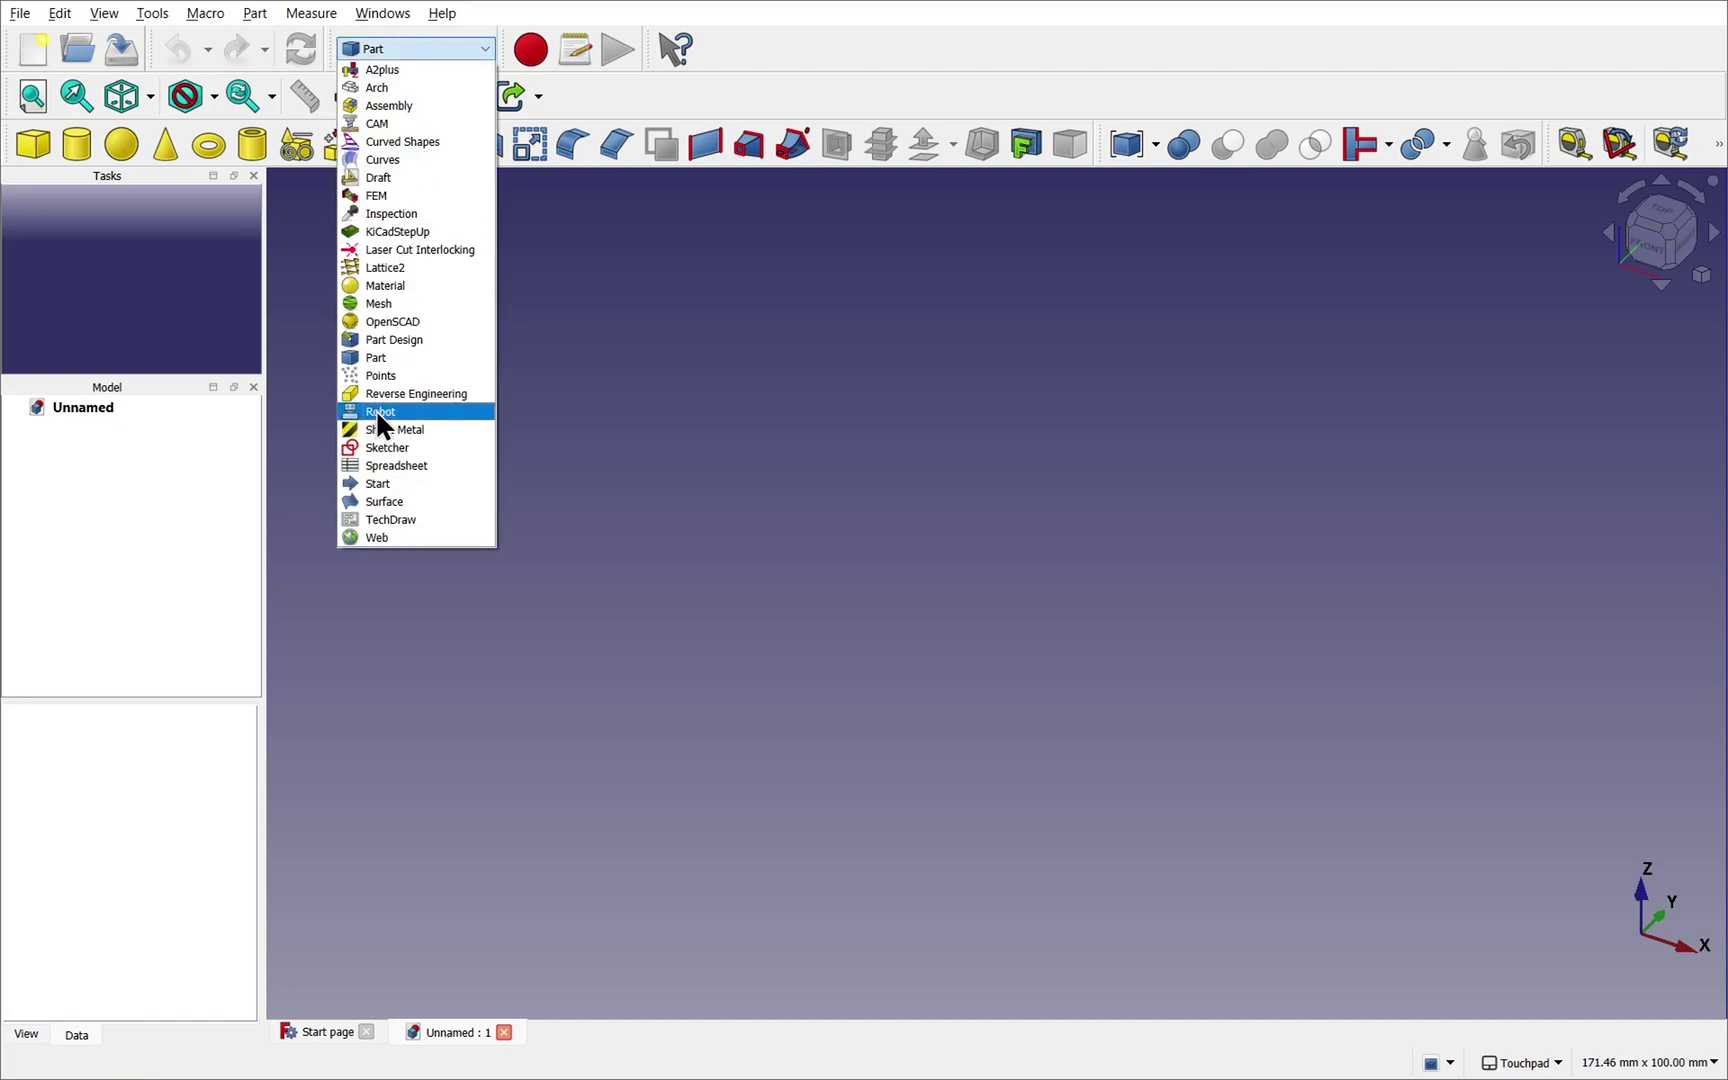
pyautogui.click(393, 483)
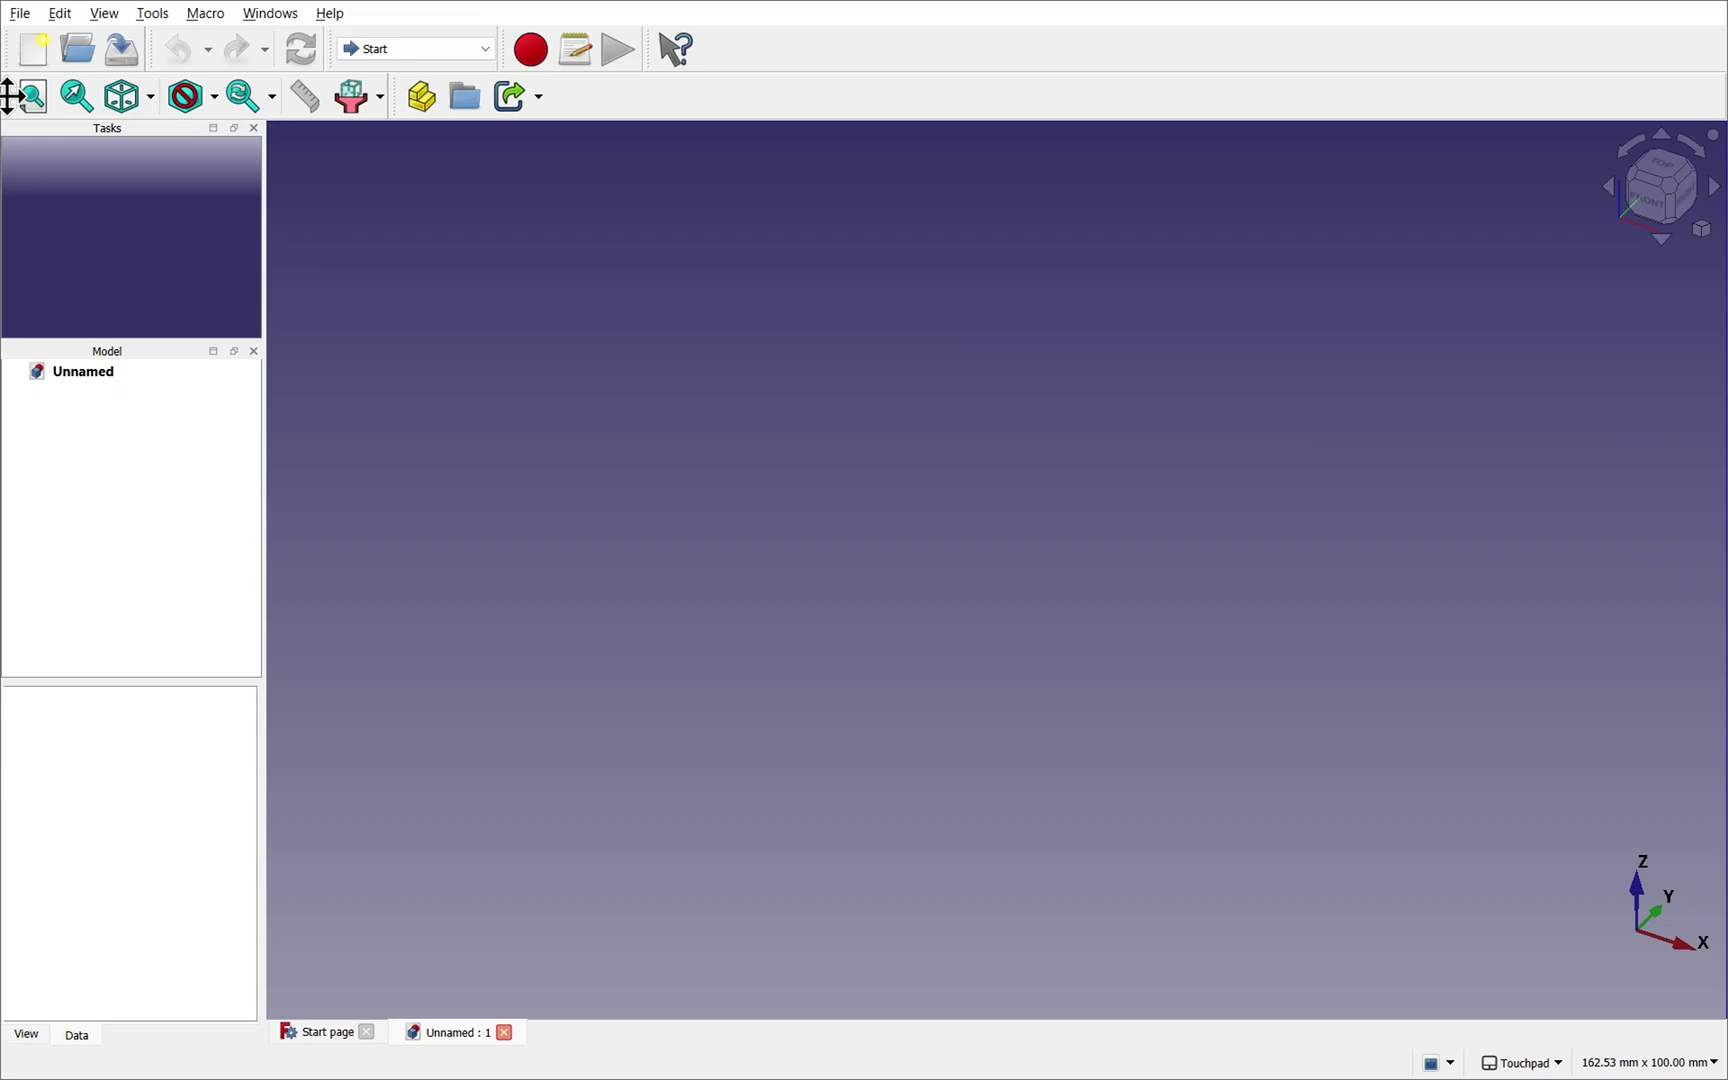
# - Move the View toolbar and the remaining second-row toolbar up into the top row
pyautogui.moveTo(10, 97); pyautogui.dragTo(780, 54)
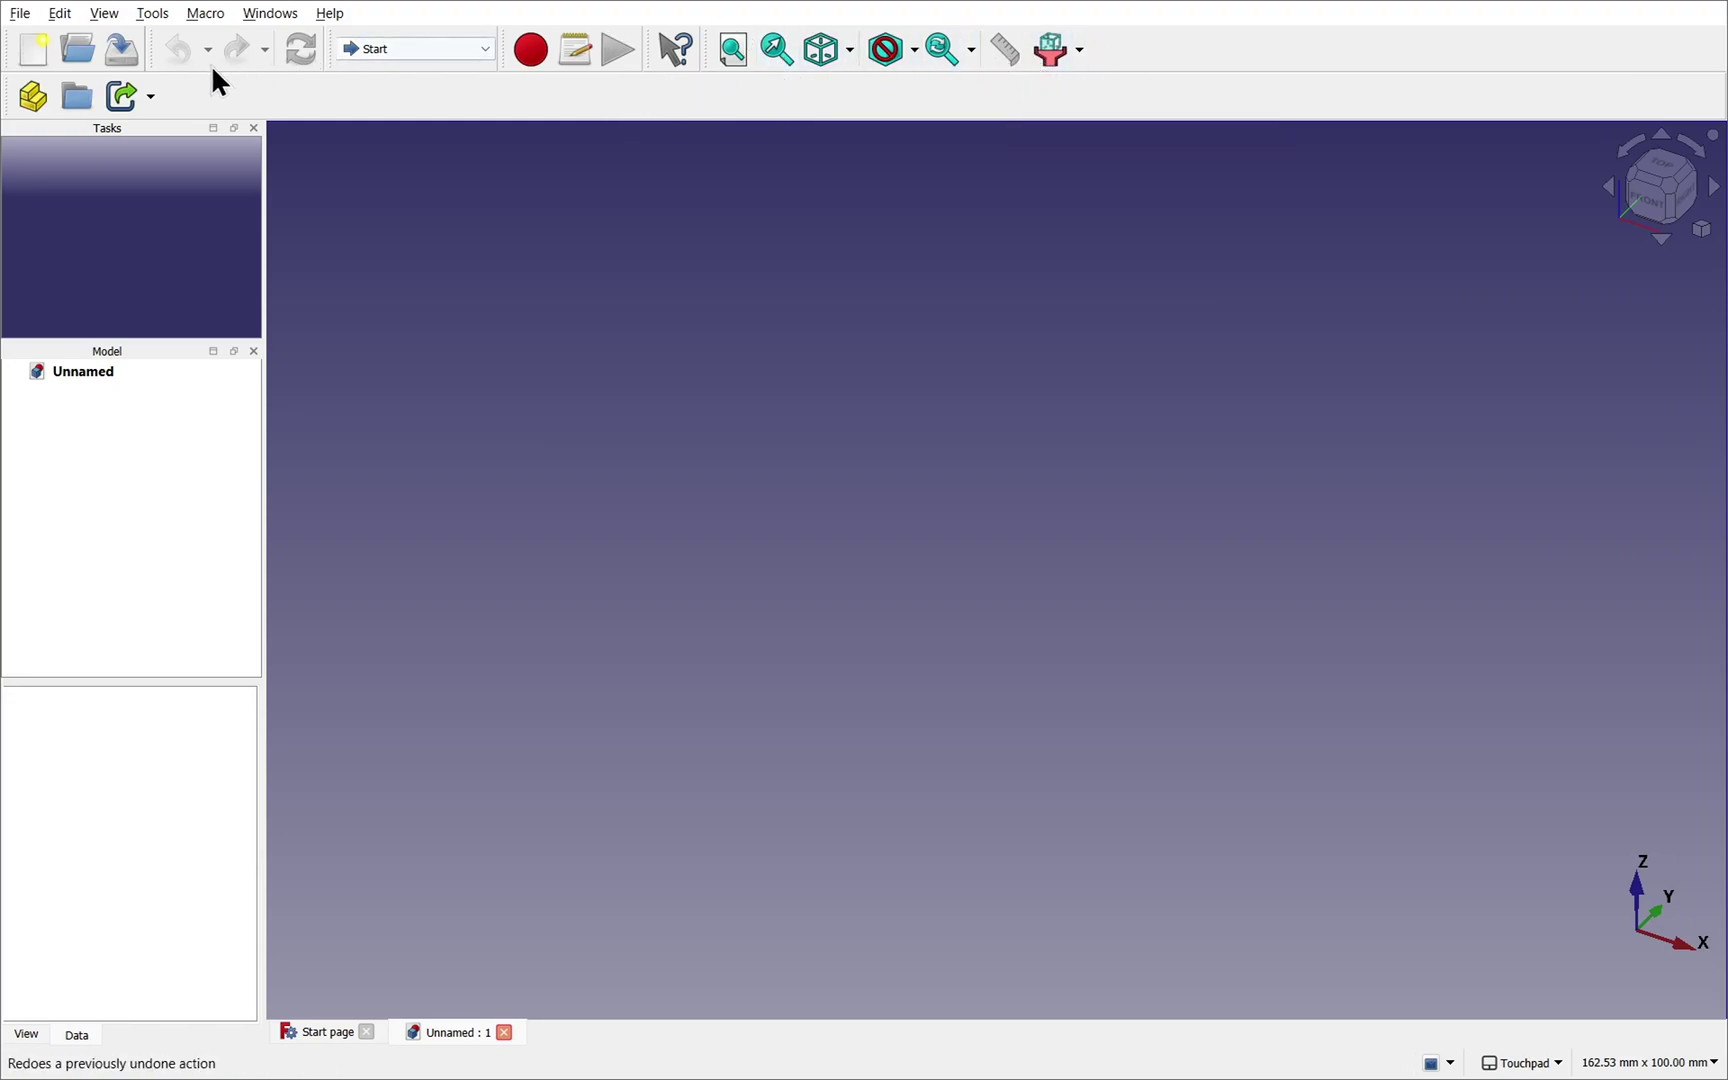
pyautogui.moveTo(12, 96); pyautogui.dragTo(1153, 46)
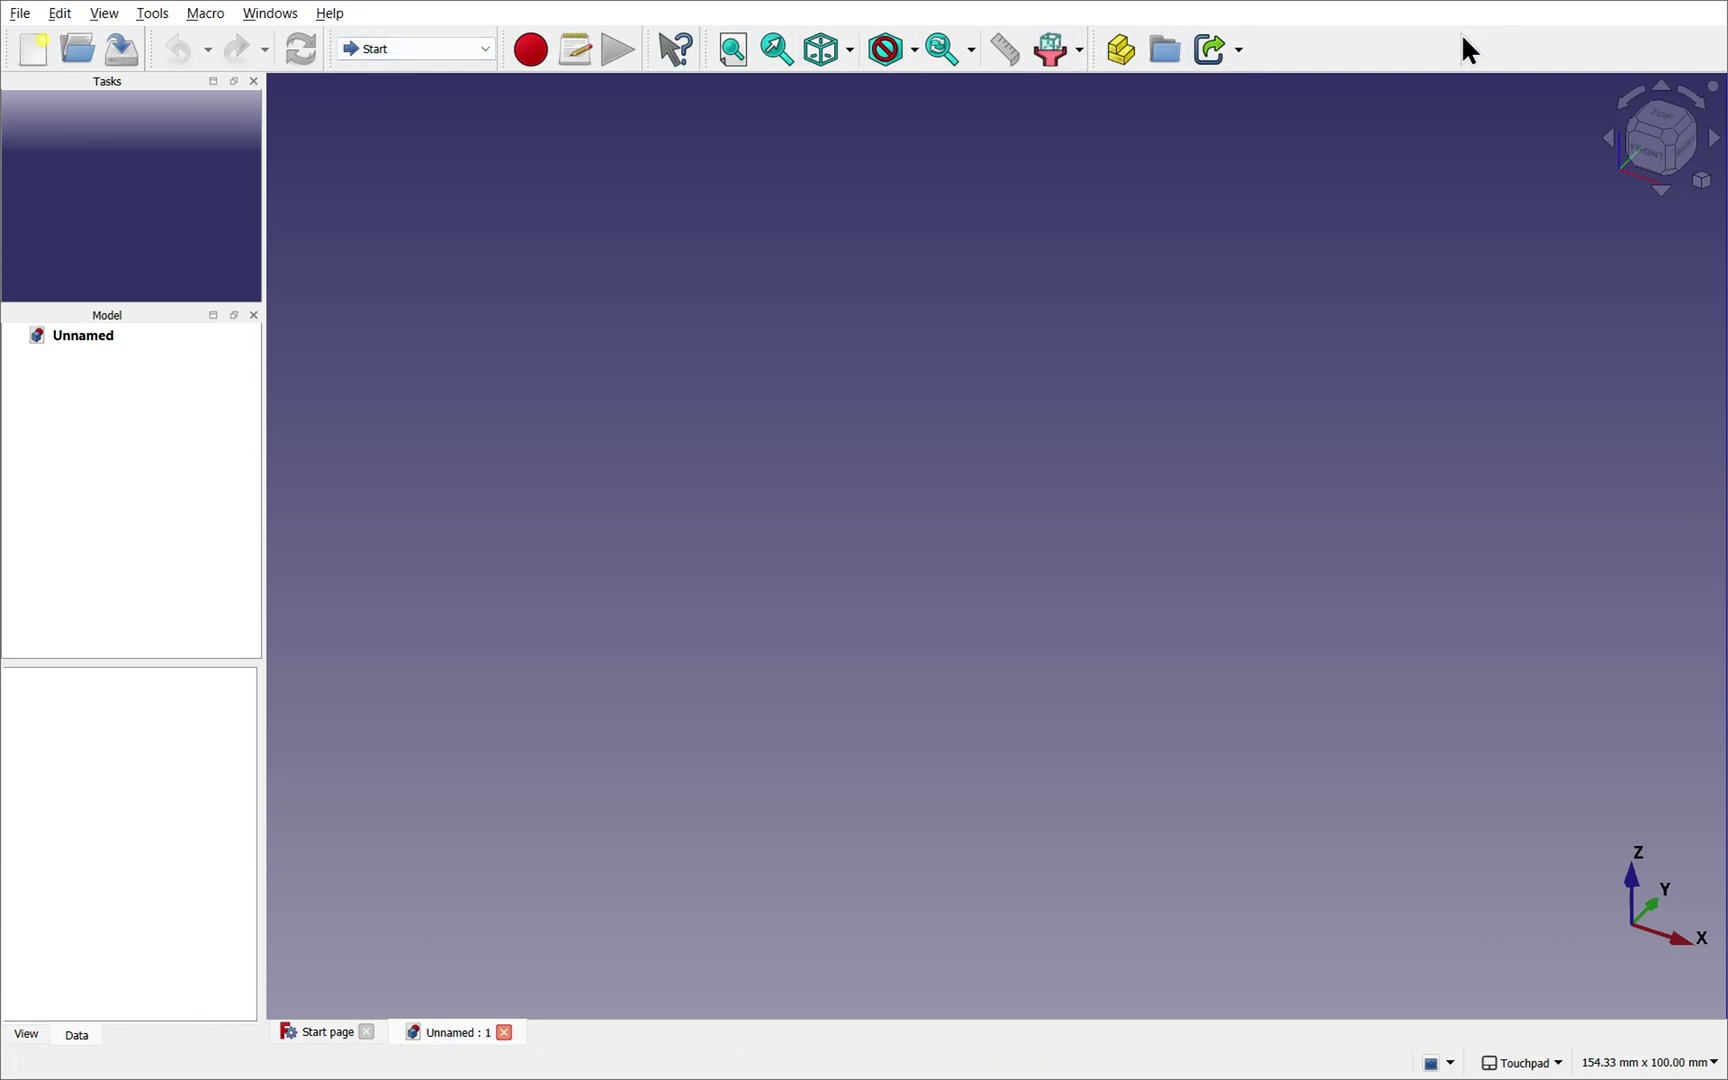
# - Switch to Part and move its primitives toolbar up to the top row
pyautogui.click(455, 52)
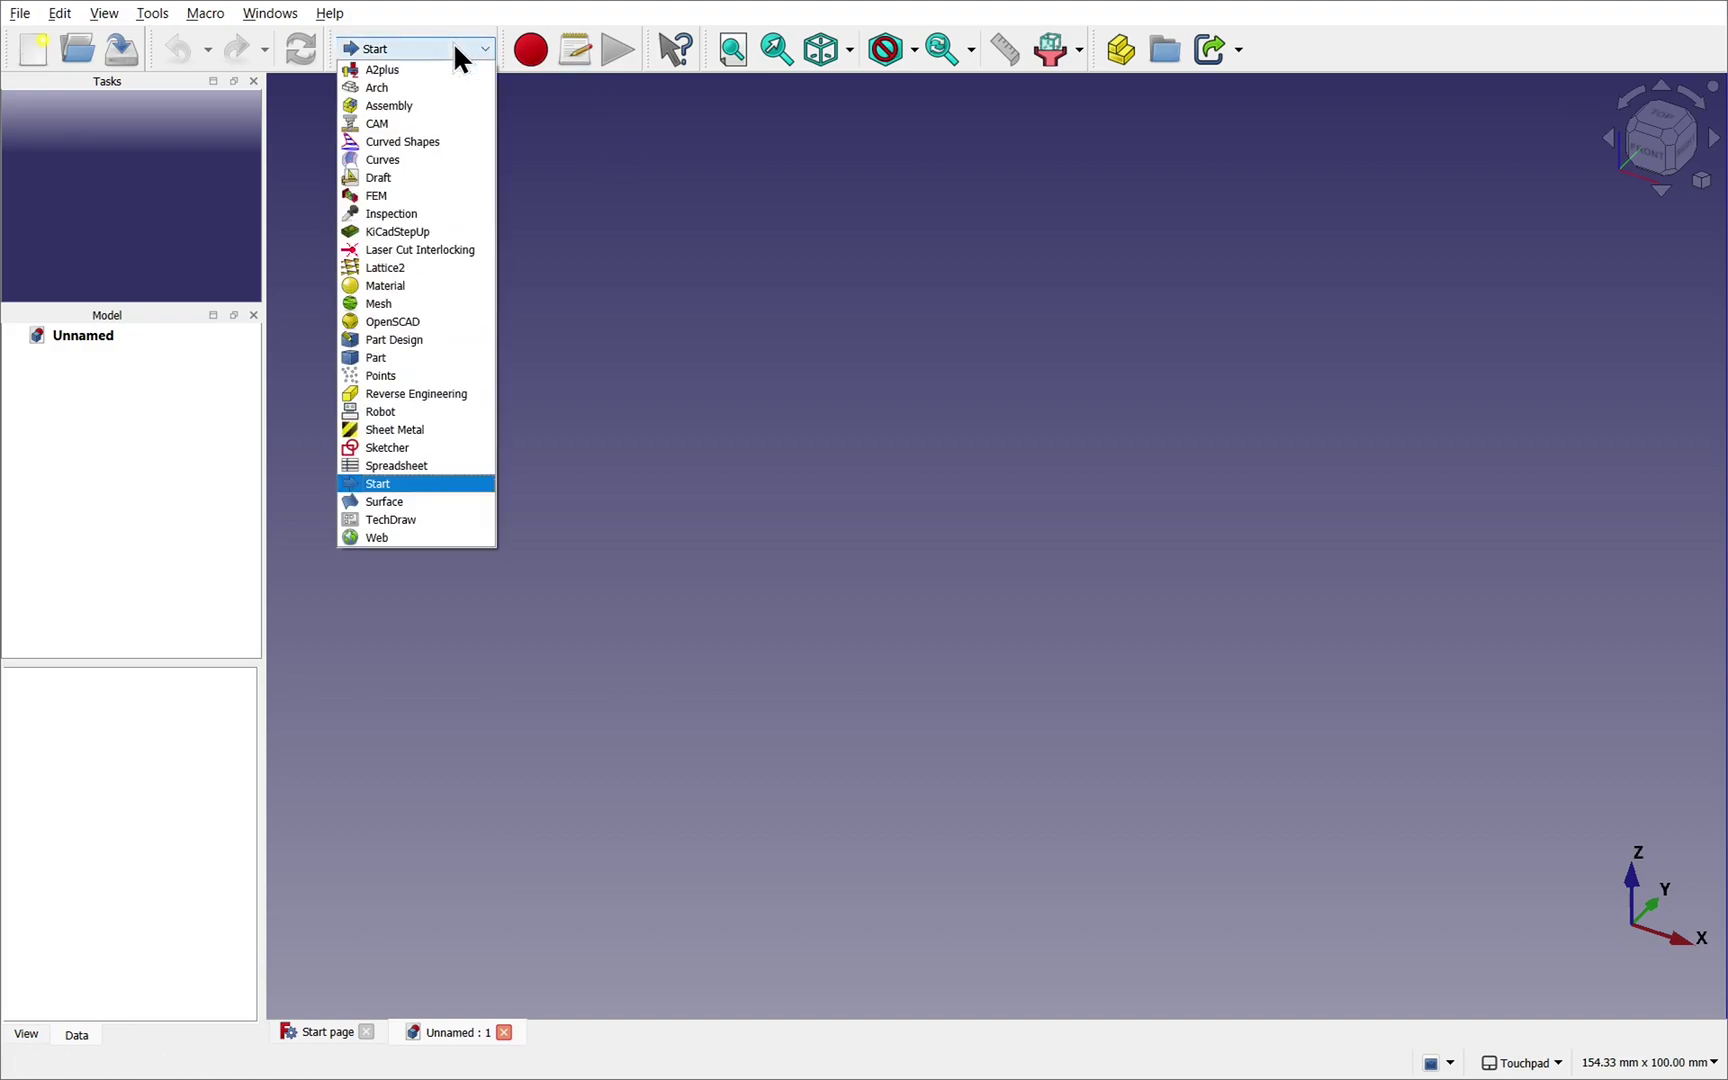
pyautogui.click(423, 358)
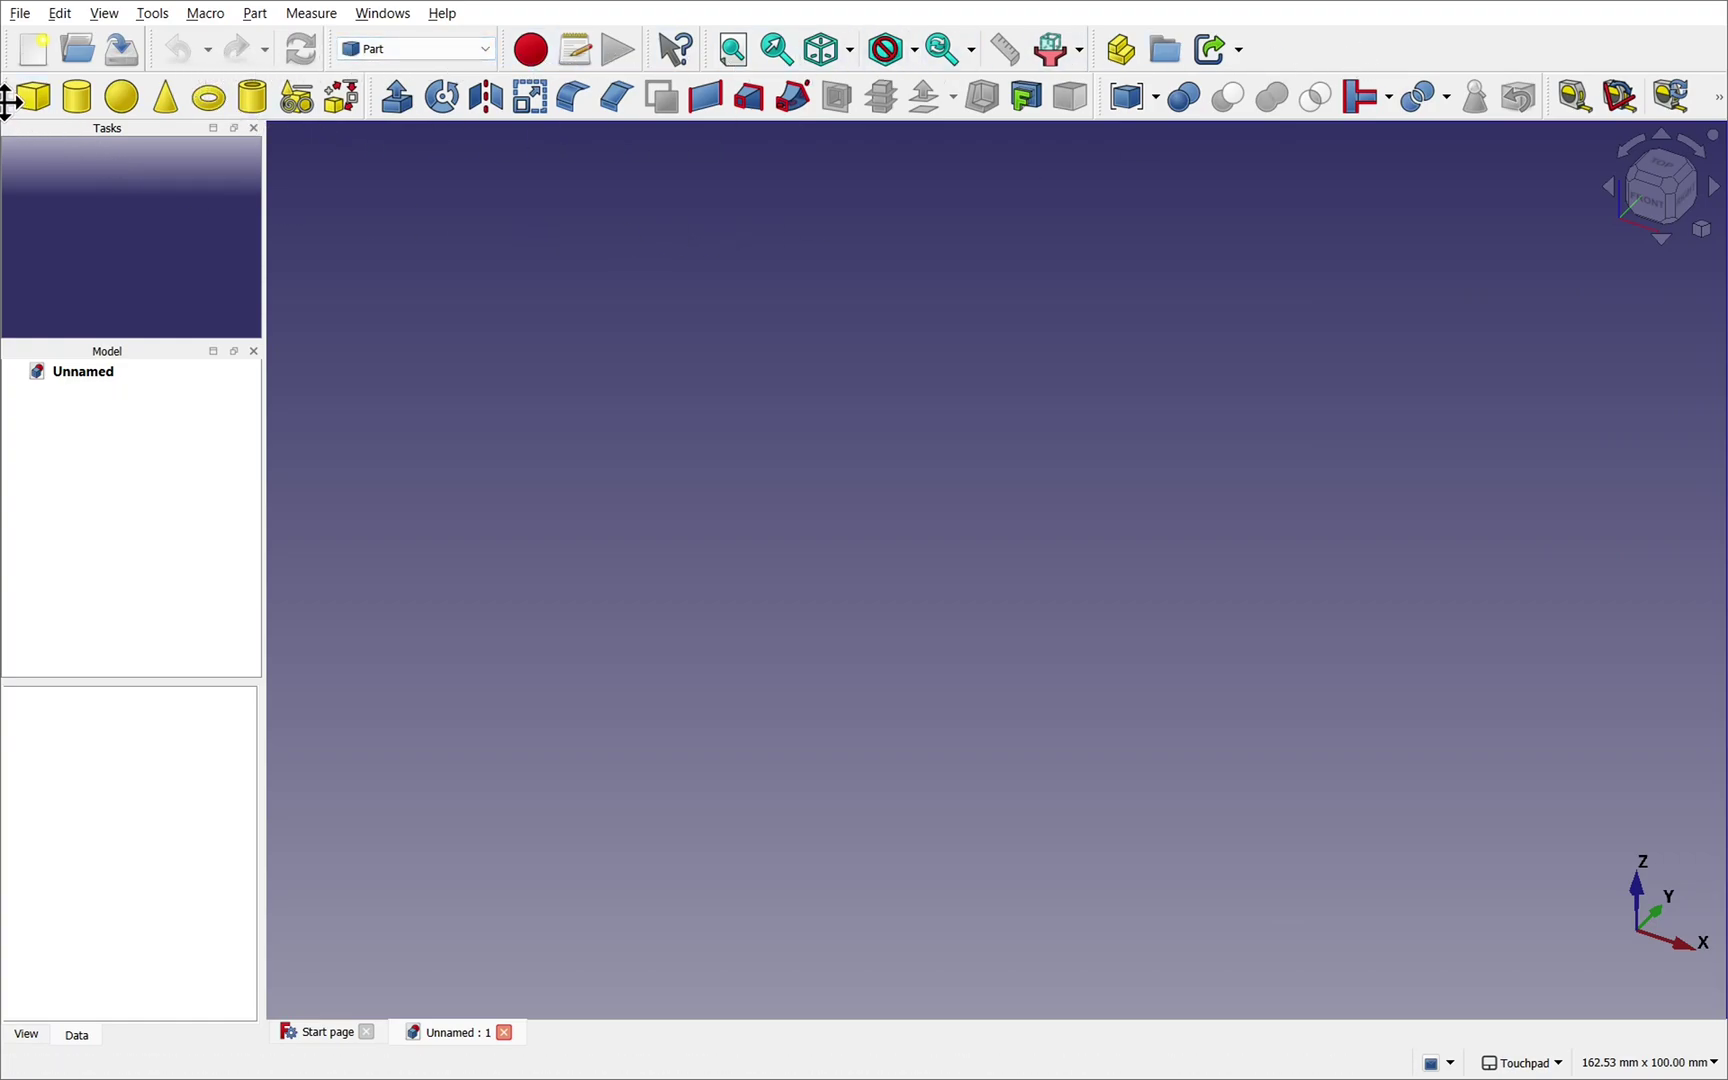
pyautogui.moveTo(1364, 76); pyautogui.dragTo(11, 104)
# - Switch to Surface and reposition its toolbar onto the second row
pyautogui.click(446, 49)
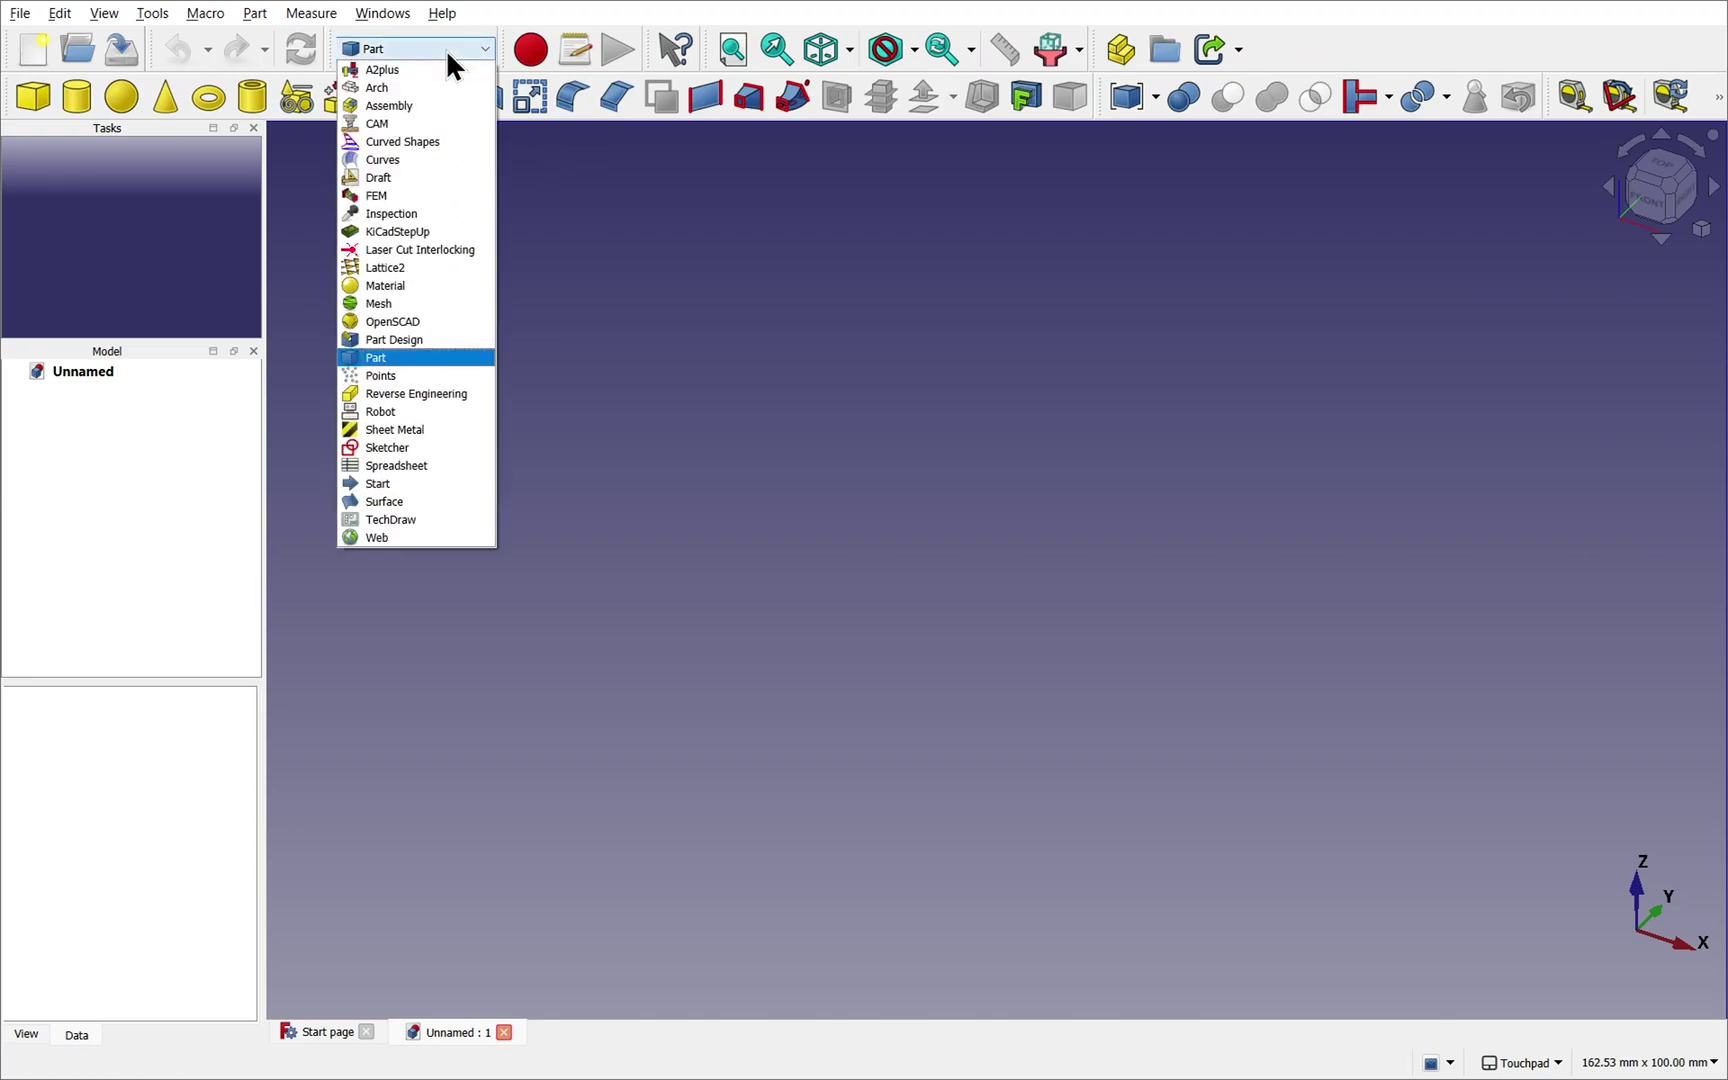
pyautogui.click(430, 501)
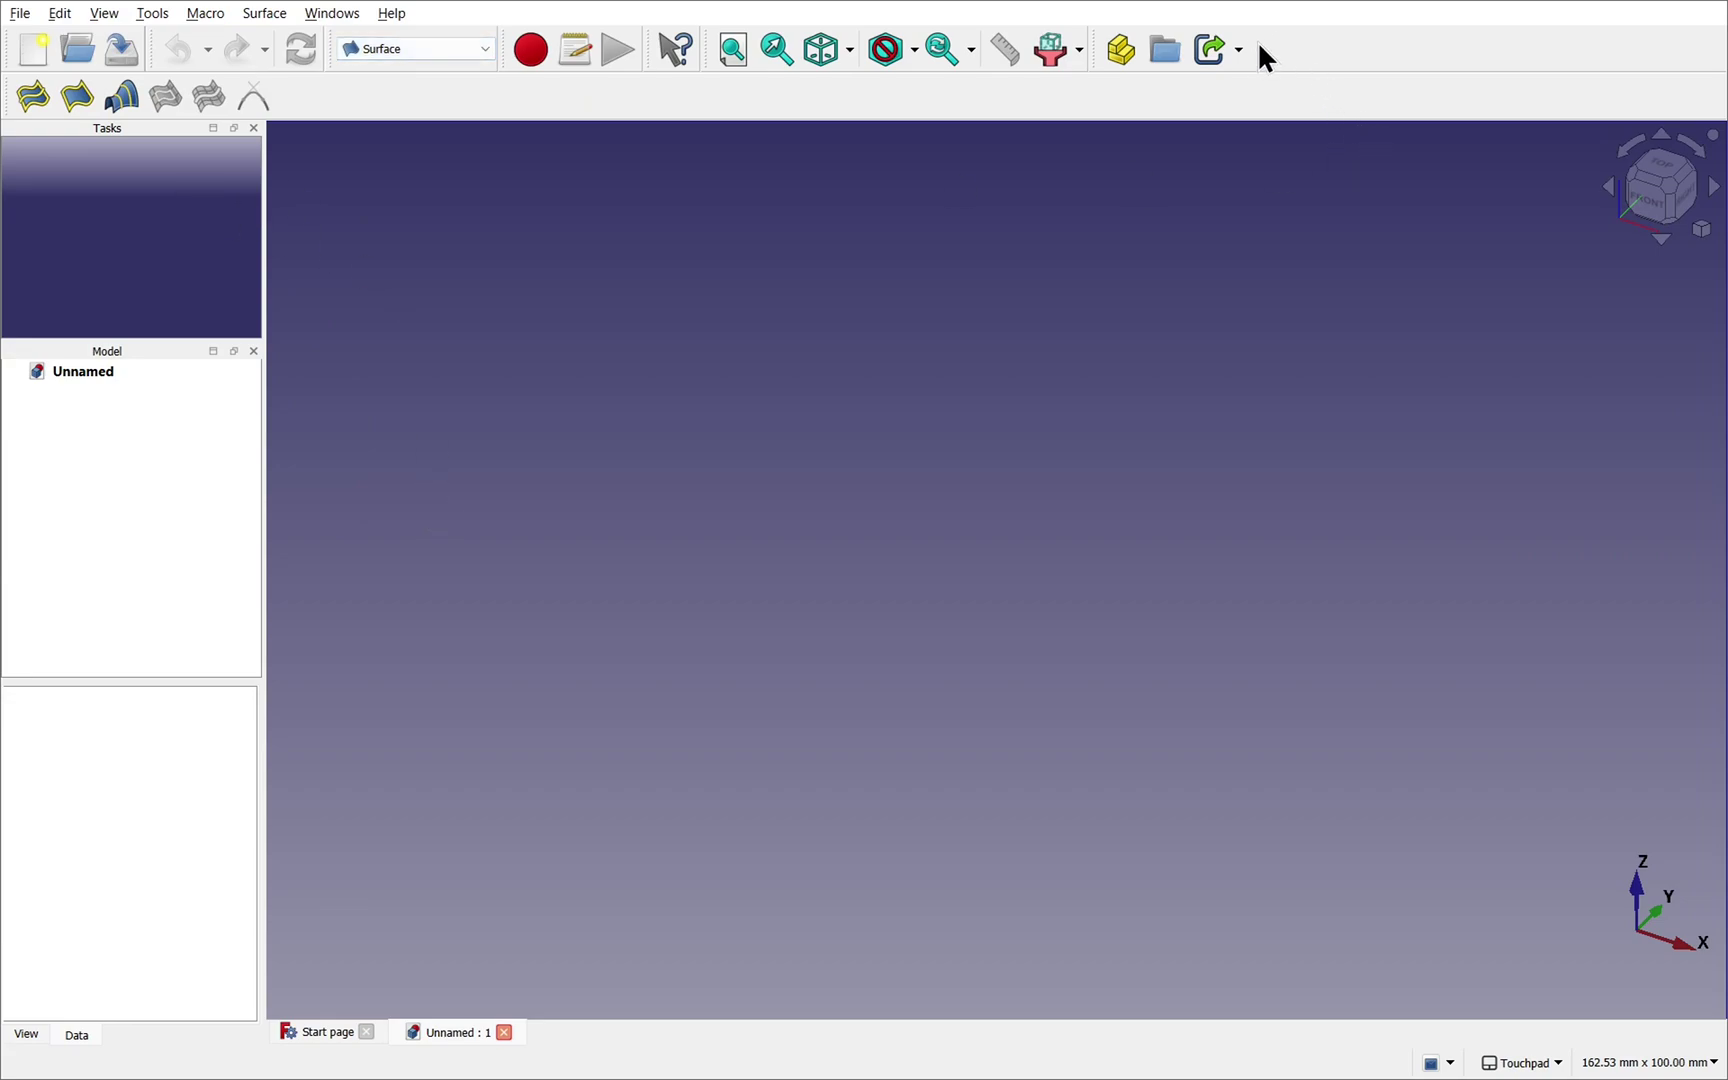
pyautogui.moveTo(10, 96); pyautogui.dragTo(60, 112)
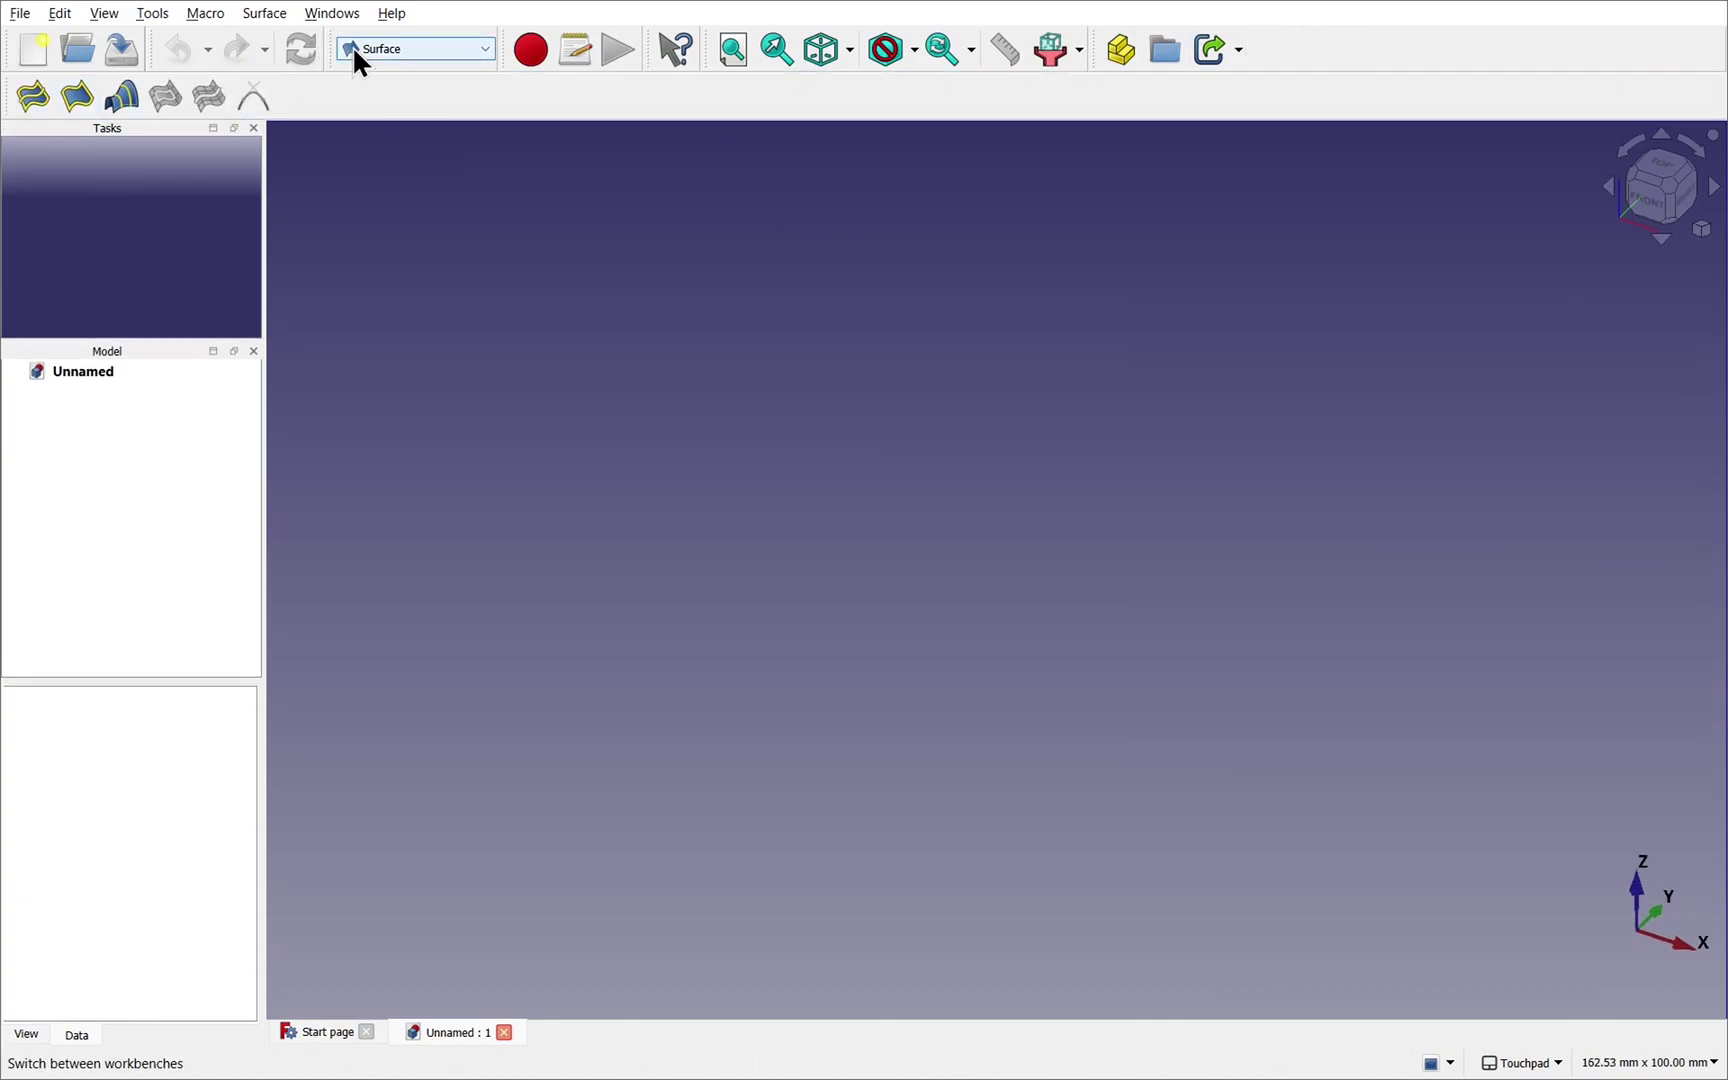
# - Switch to Part Design and show the additive, then subtractive, primitive shape lists
pyautogui.click(355, 52)
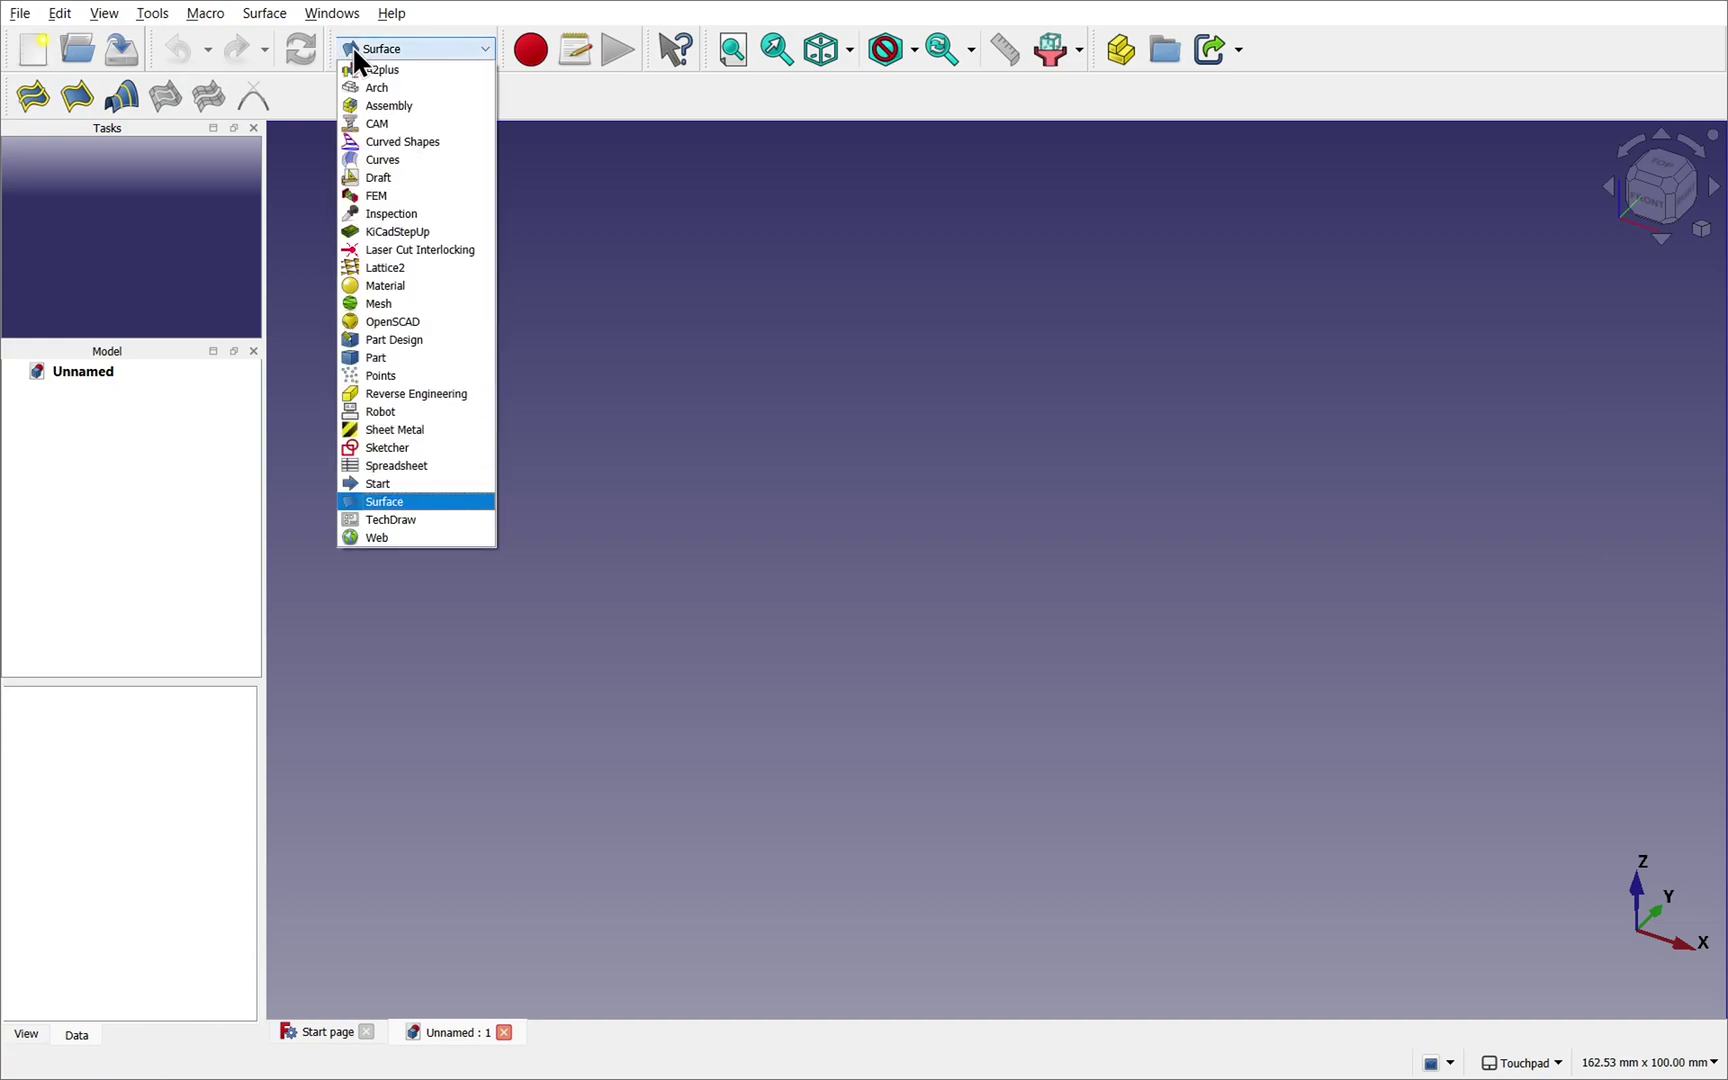
pyautogui.click(413, 340)
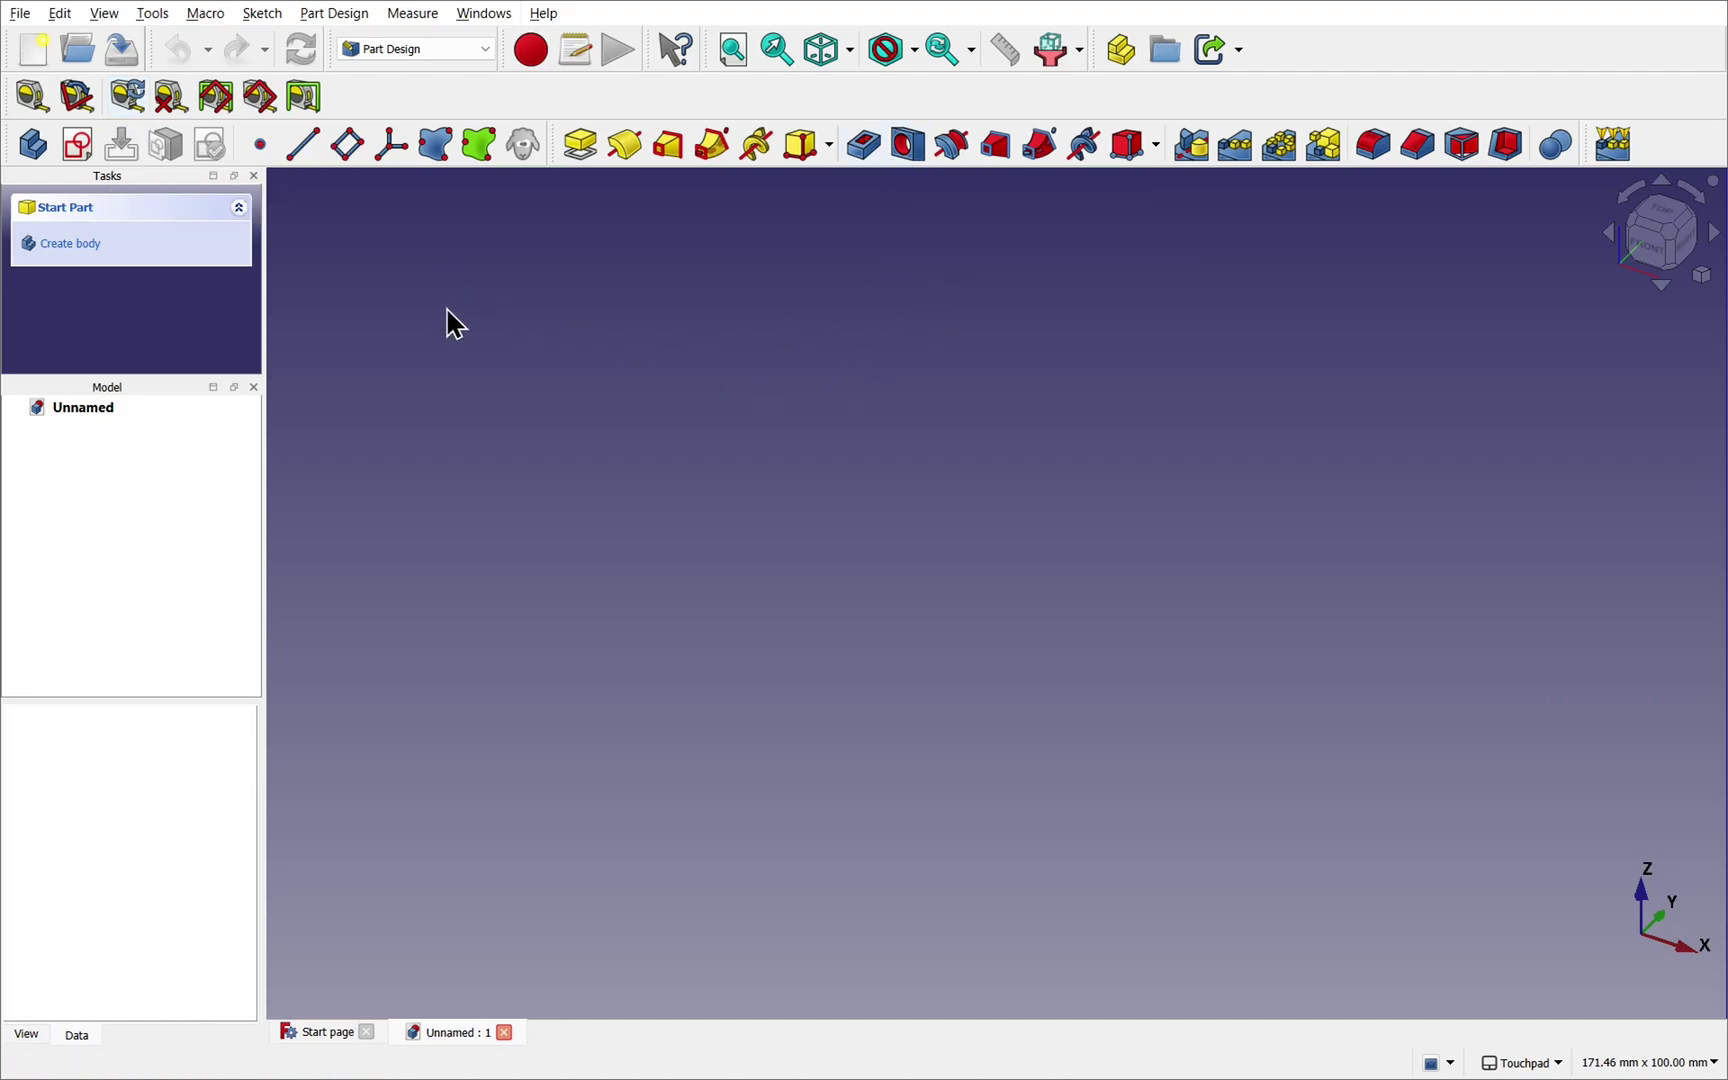
pyautogui.click(338, 14)
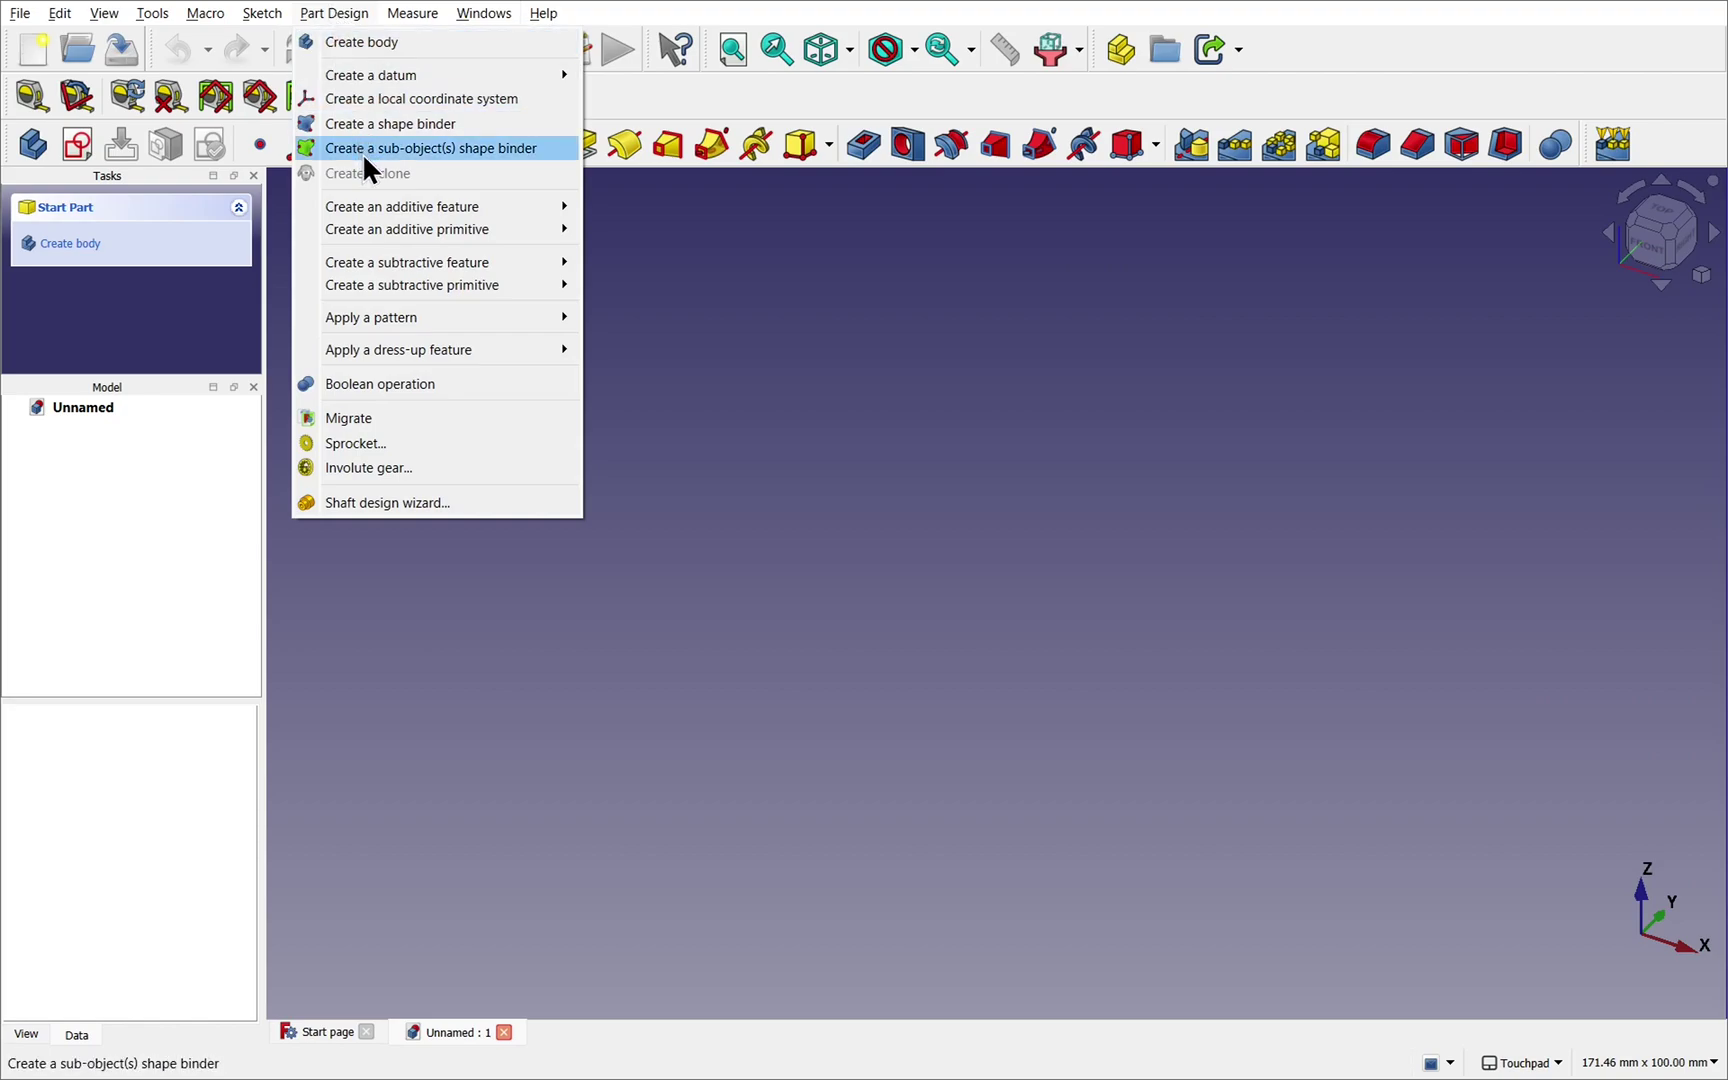
pyautogui.press('Escape')
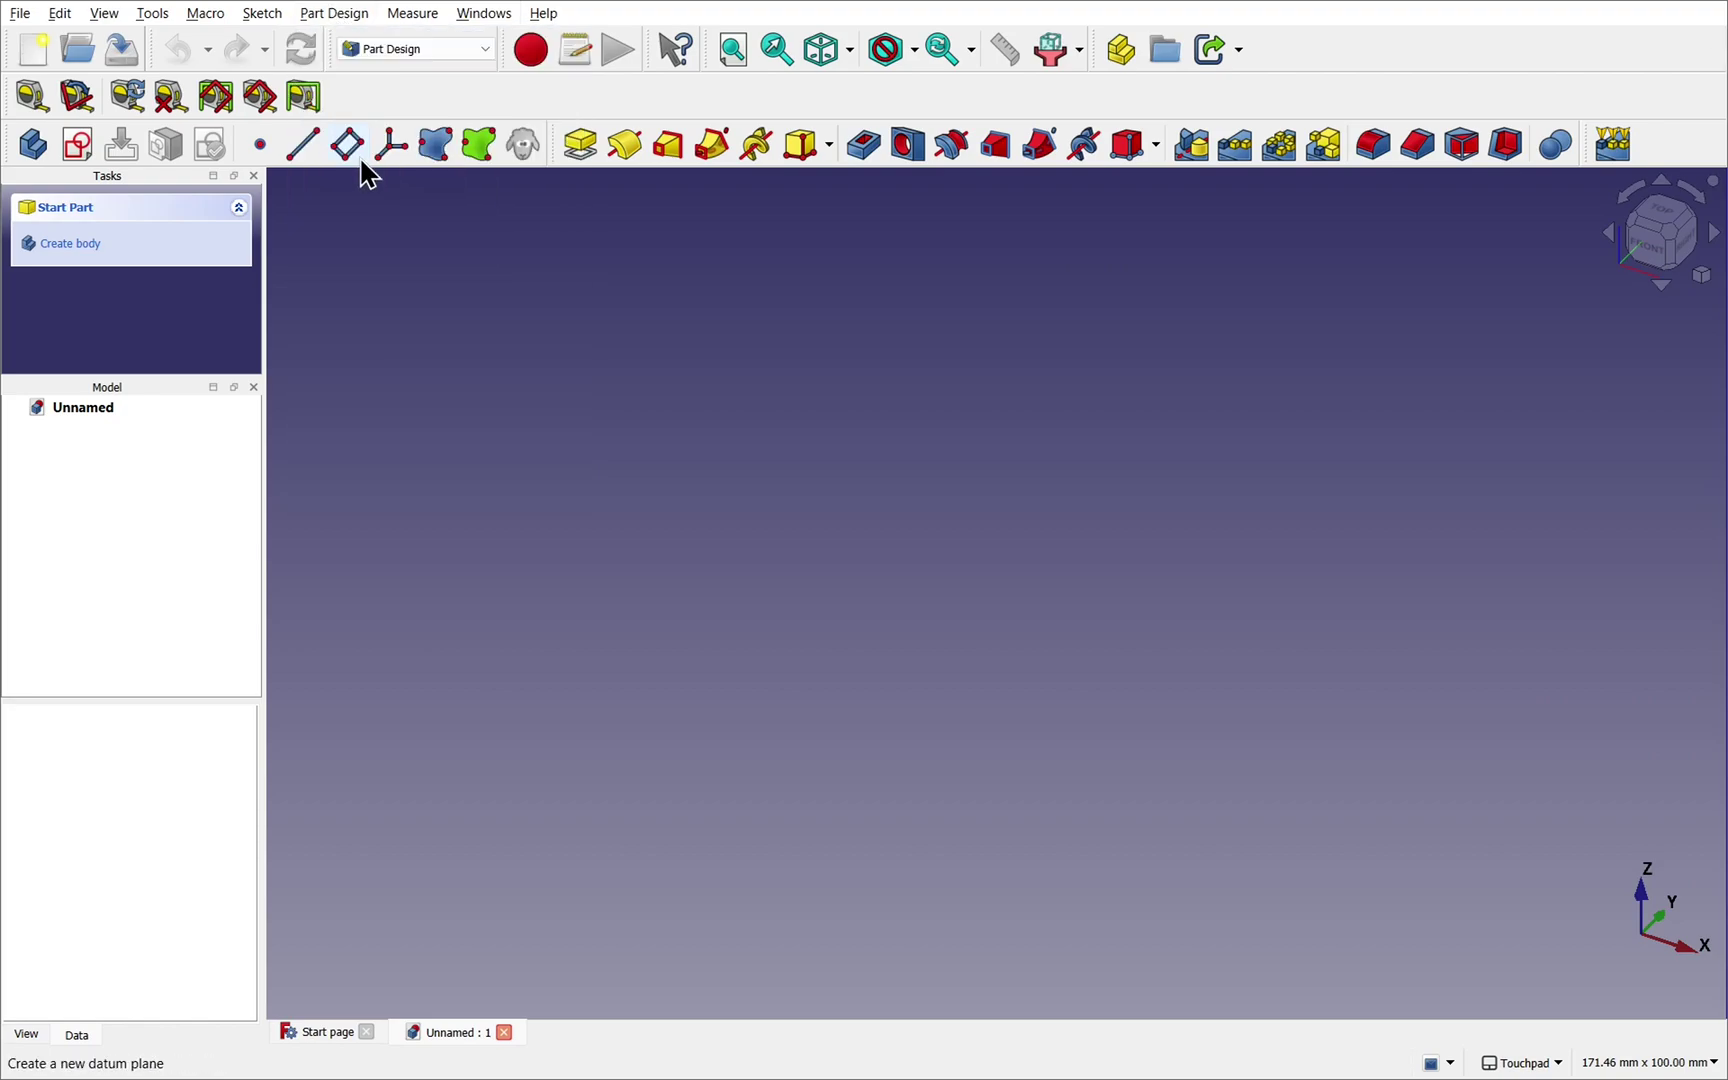
pyautogui.click(830, 148)
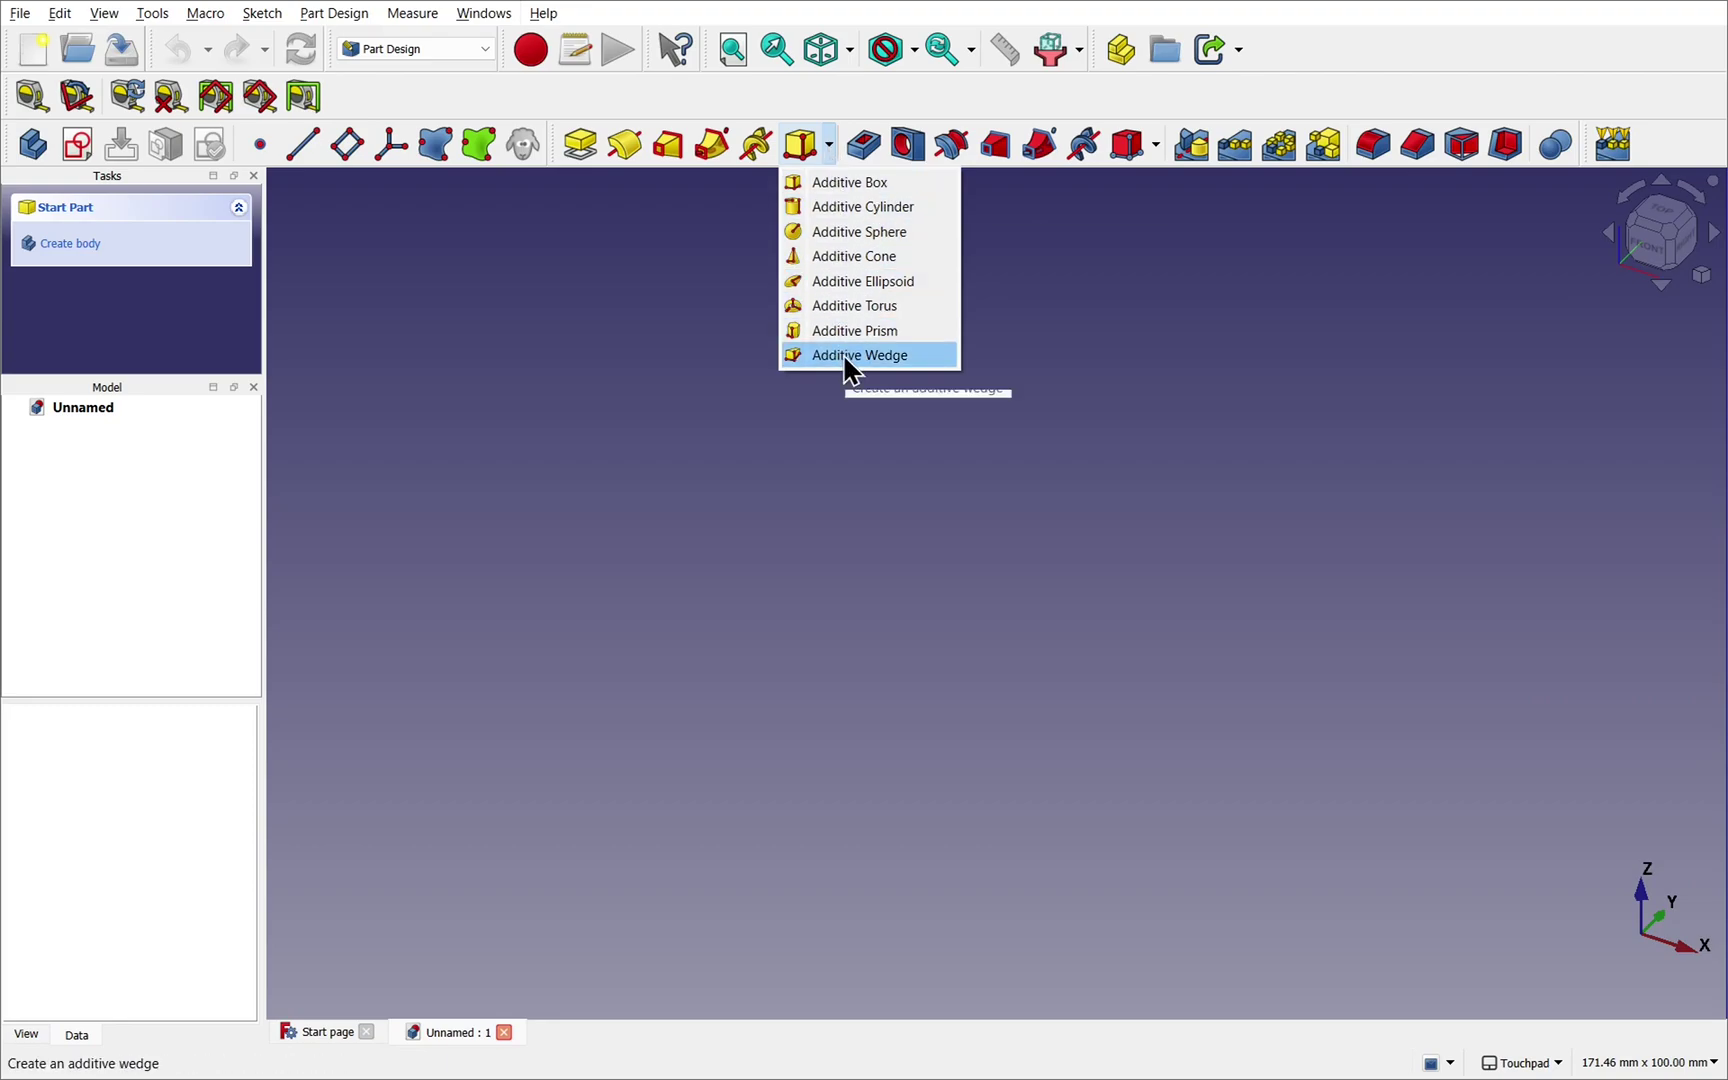
pyautogui.click(1156, 146)
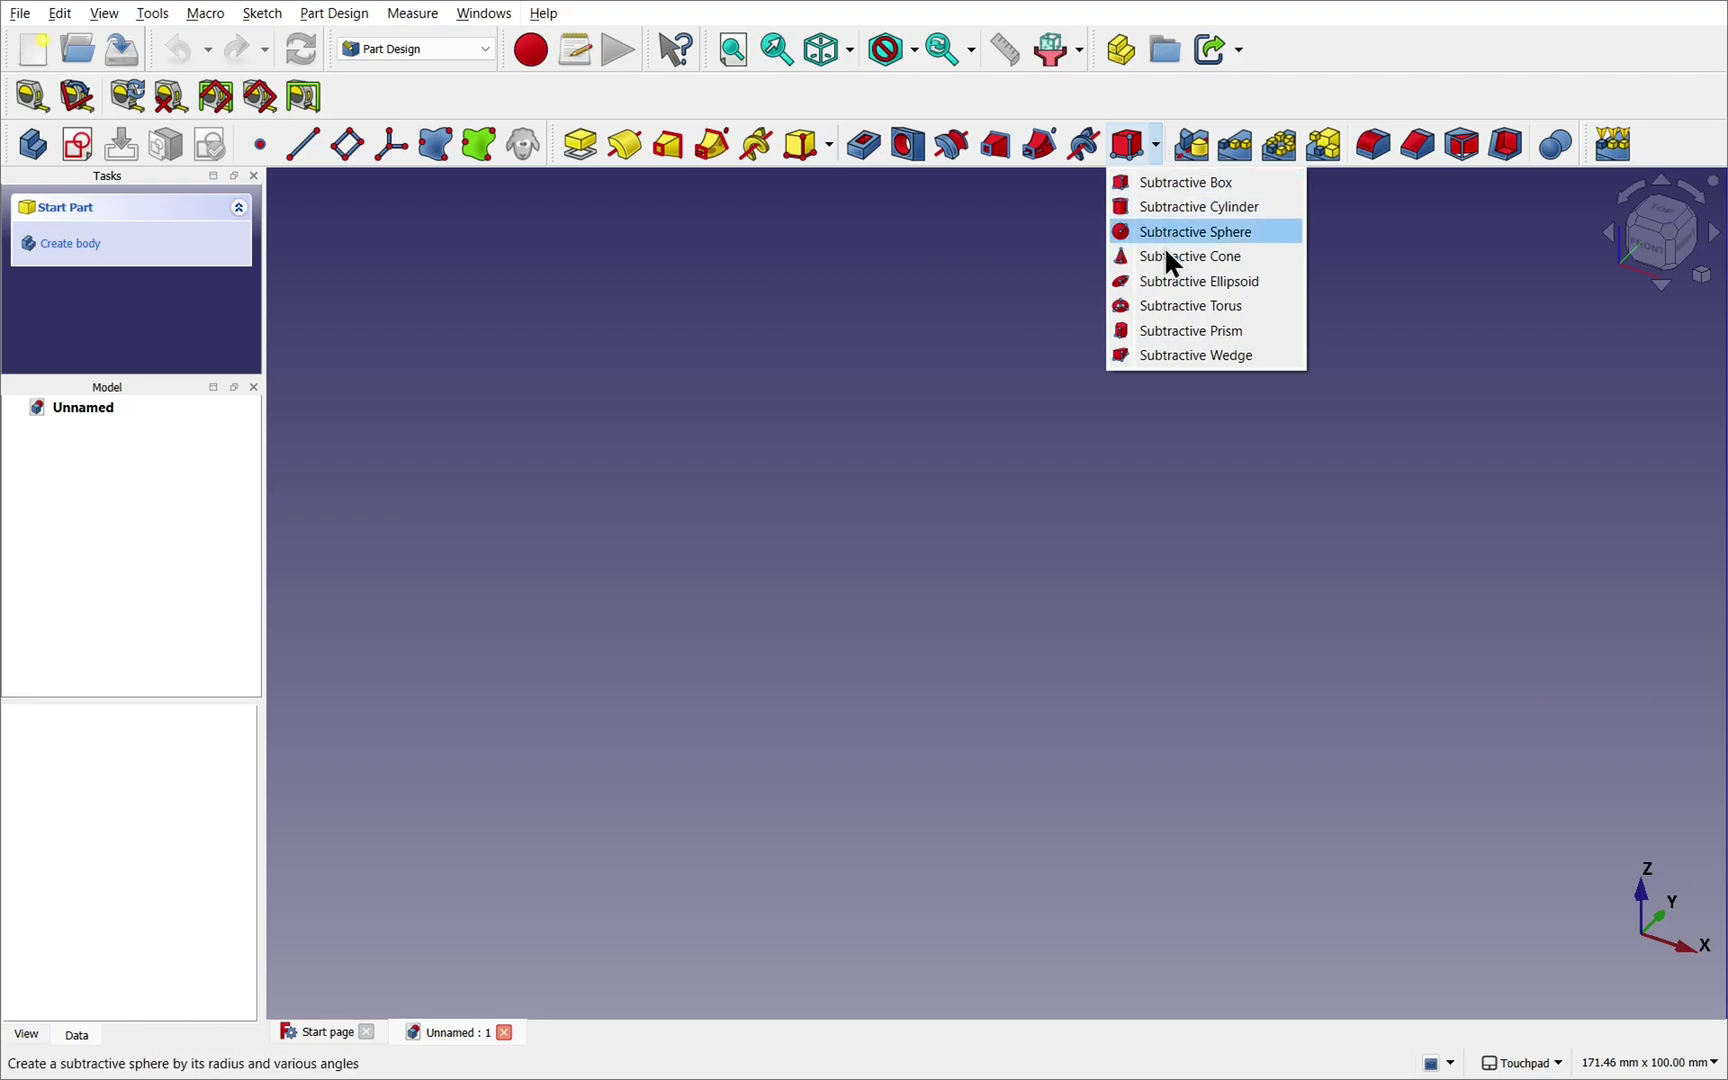
# - Switch to the Part workbench and line up the Primitives, Part tools, Boolean and Measure toolbars on a second row
pyautogui.click(426, 50)
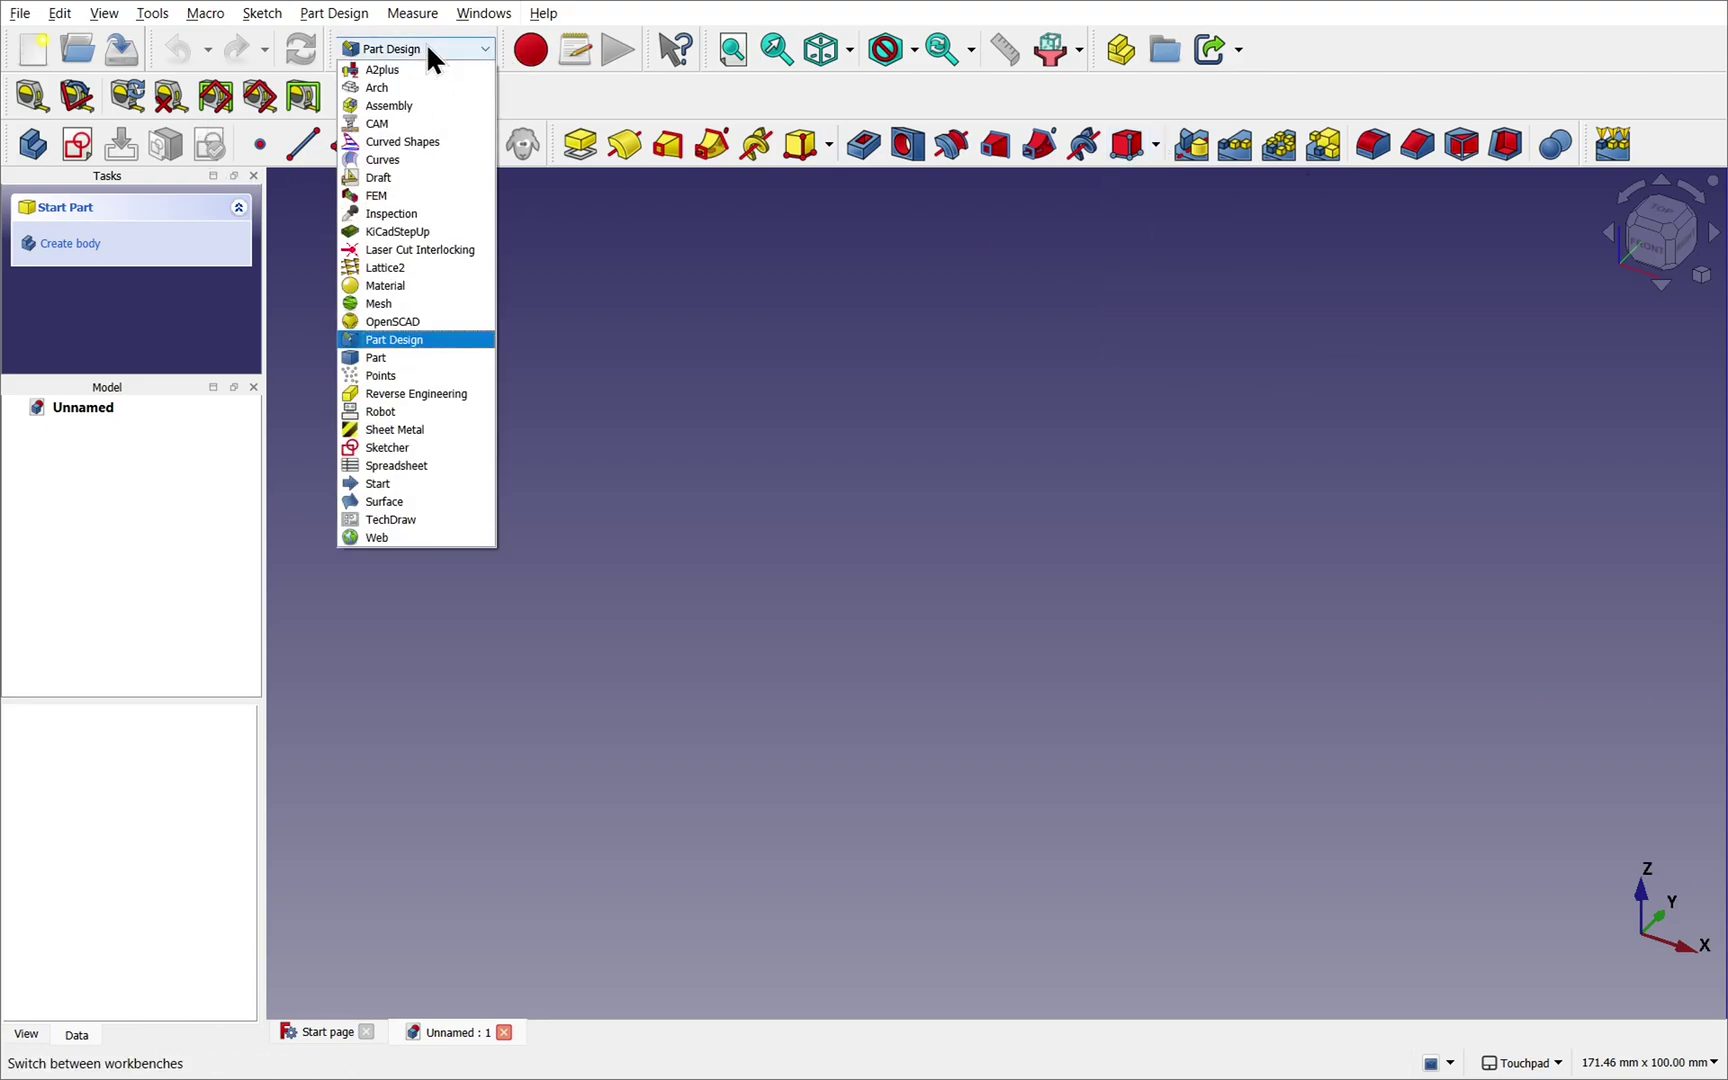
pyautogui.click(429, 354)
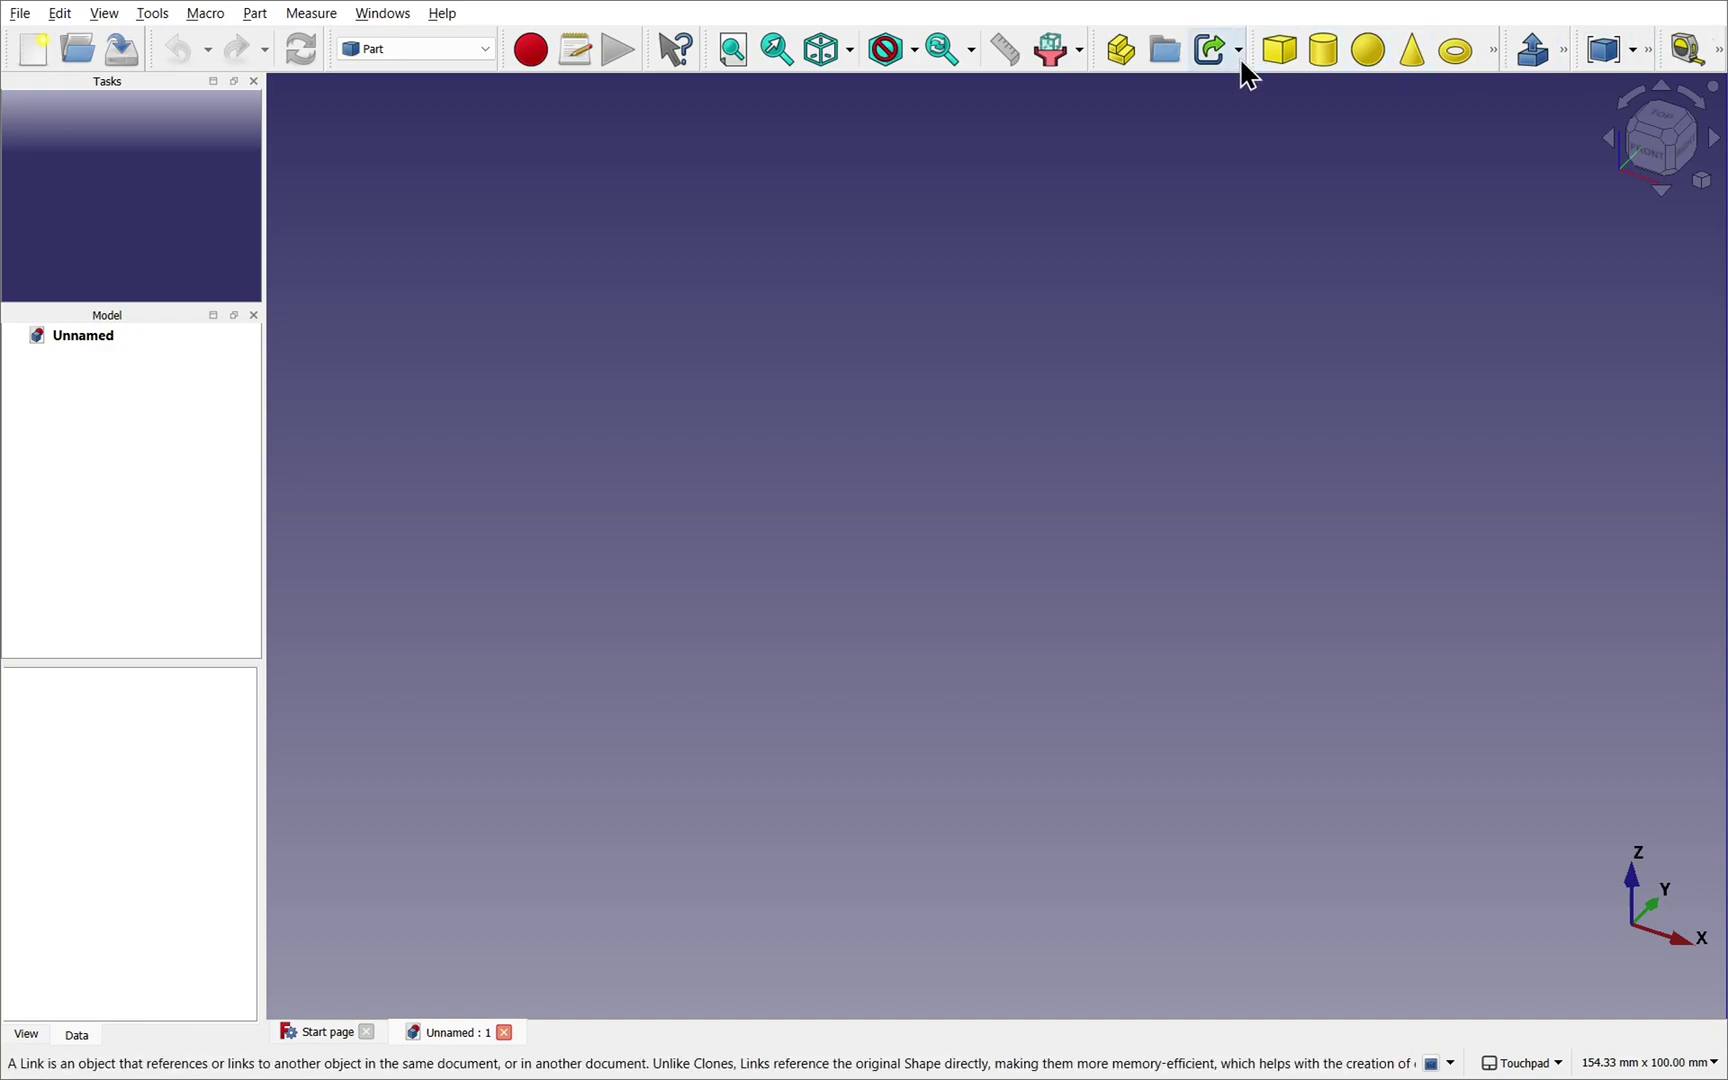
pyautogui.moveTo(1250, 42); pyautogui.dragTo(1103, 95)
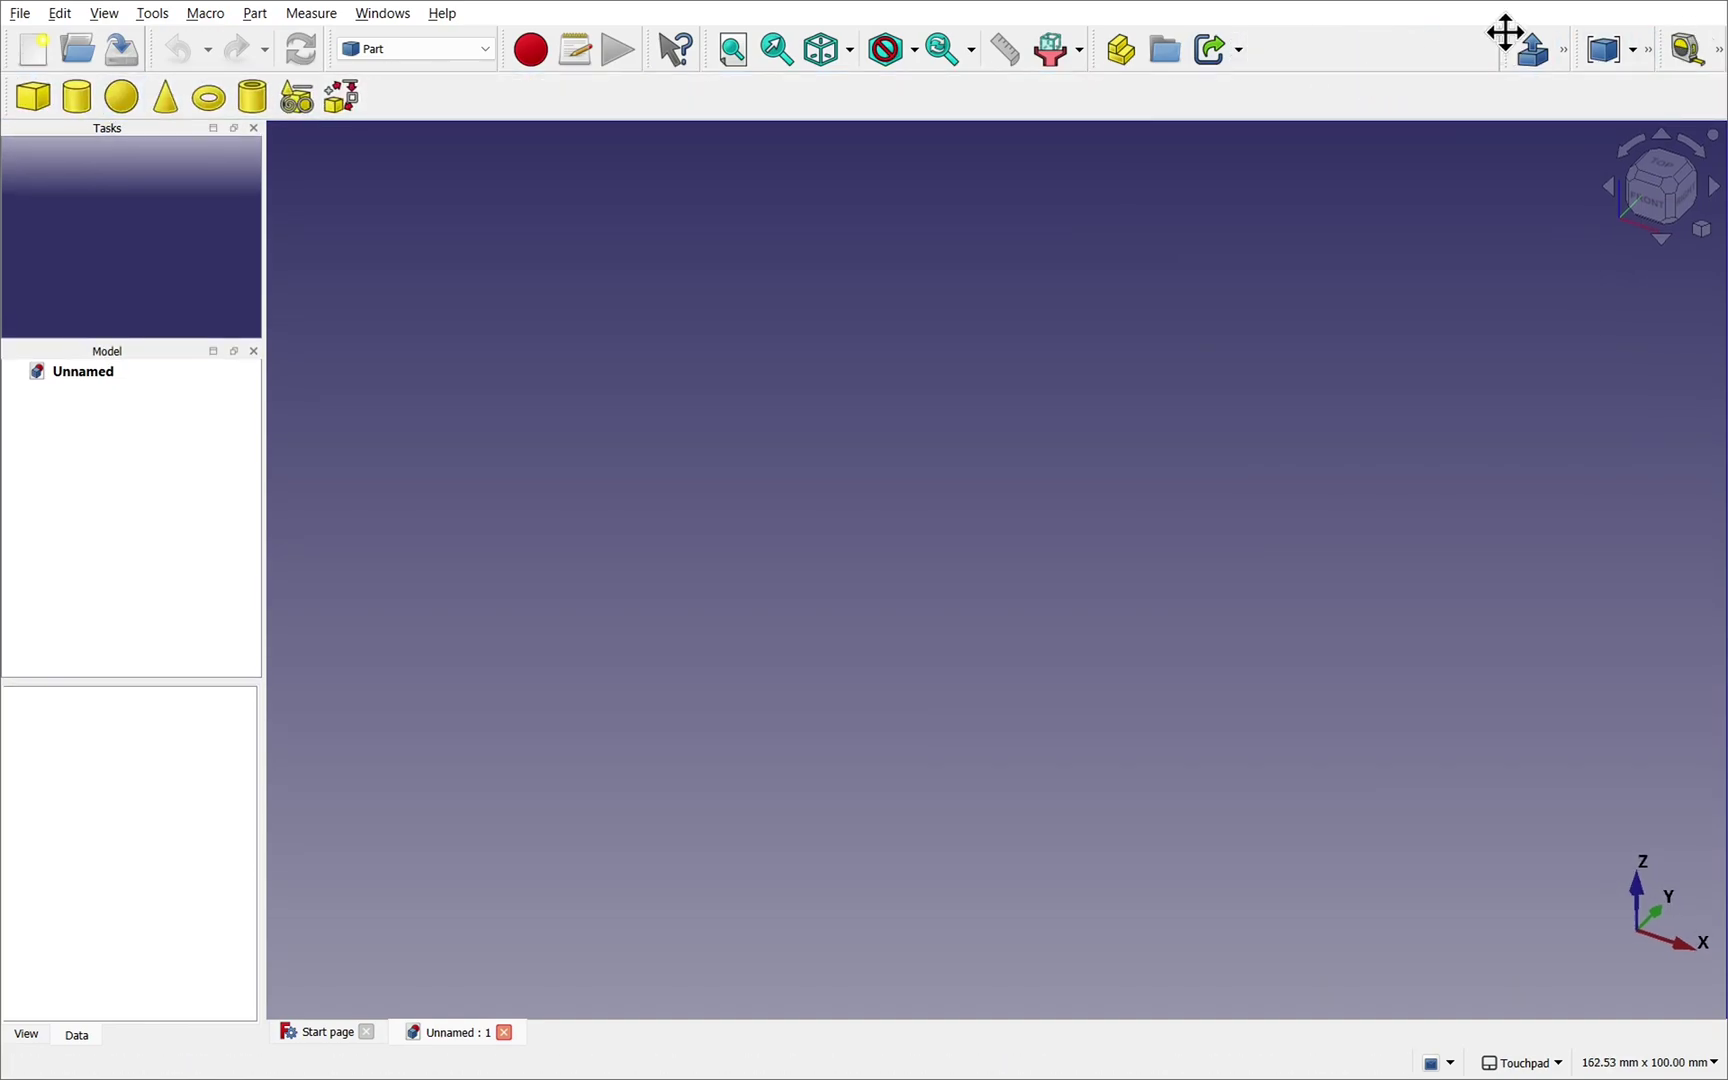
pyautogui.moveTo(1504, 31); pyautogui.dragTo(1320, 85)
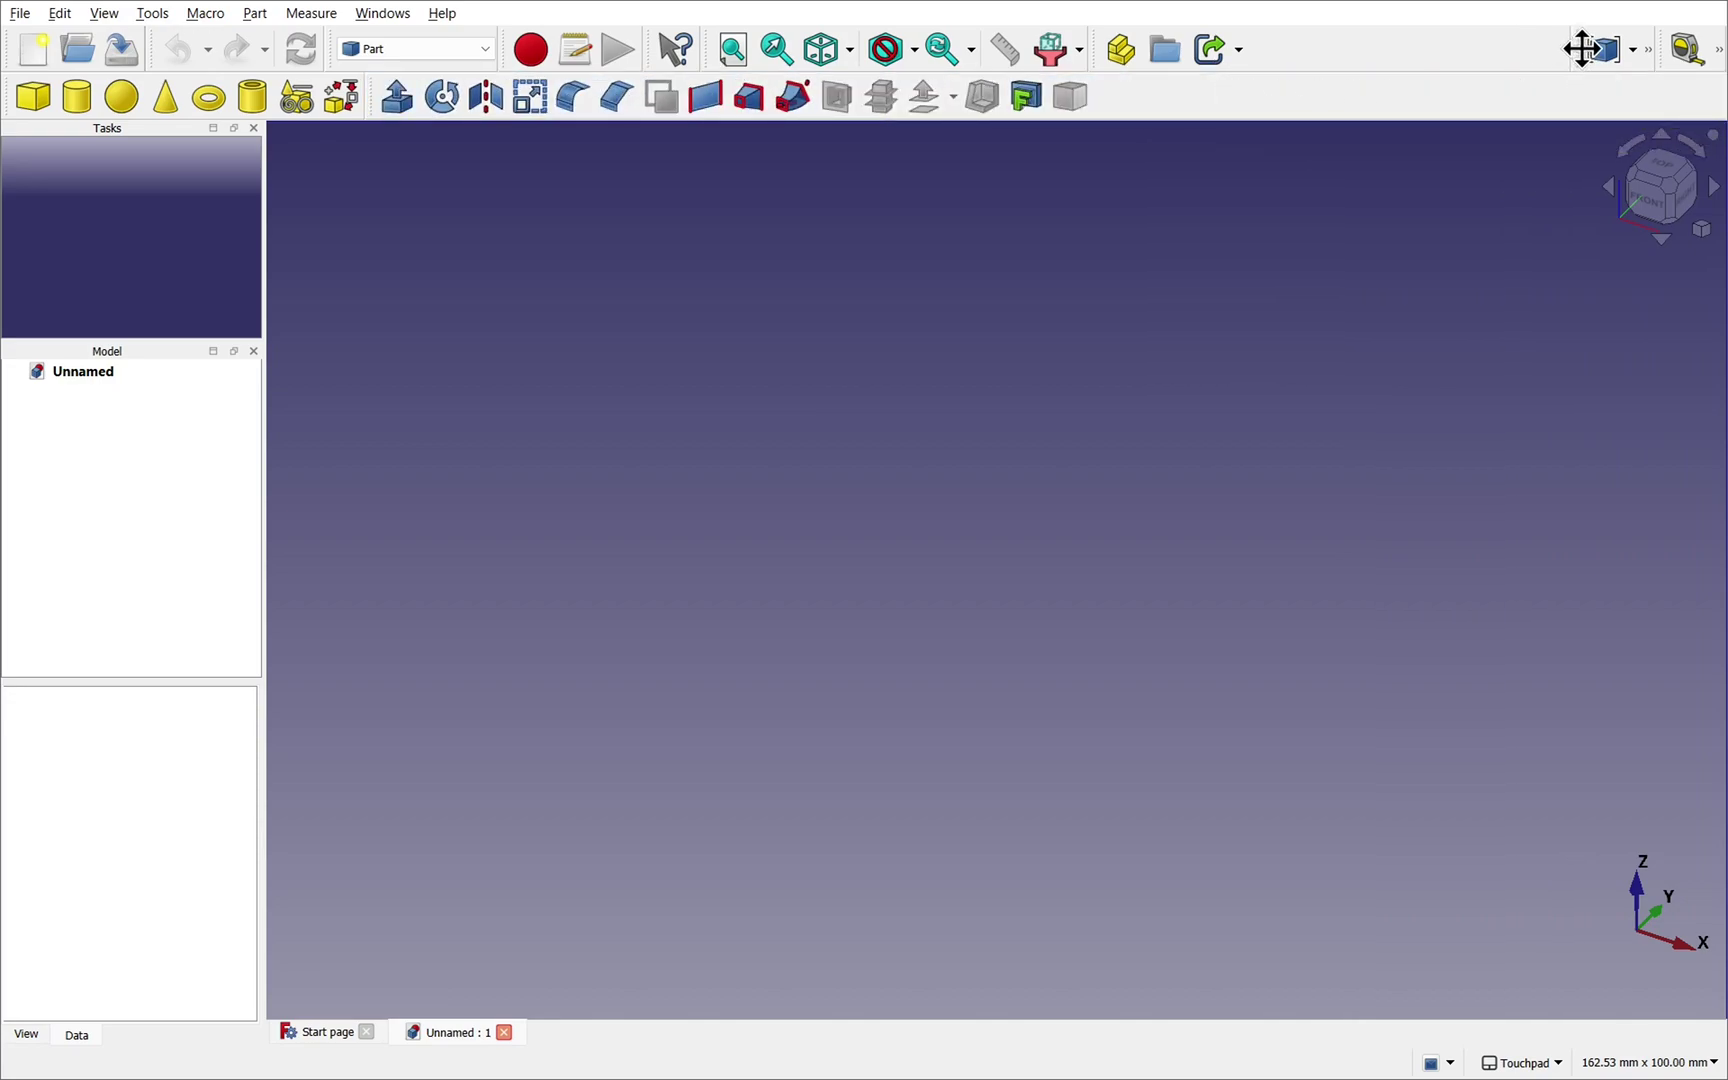
pyautogui.moveTo(1581, 48); pyautogui.dragTo(1466, 116)
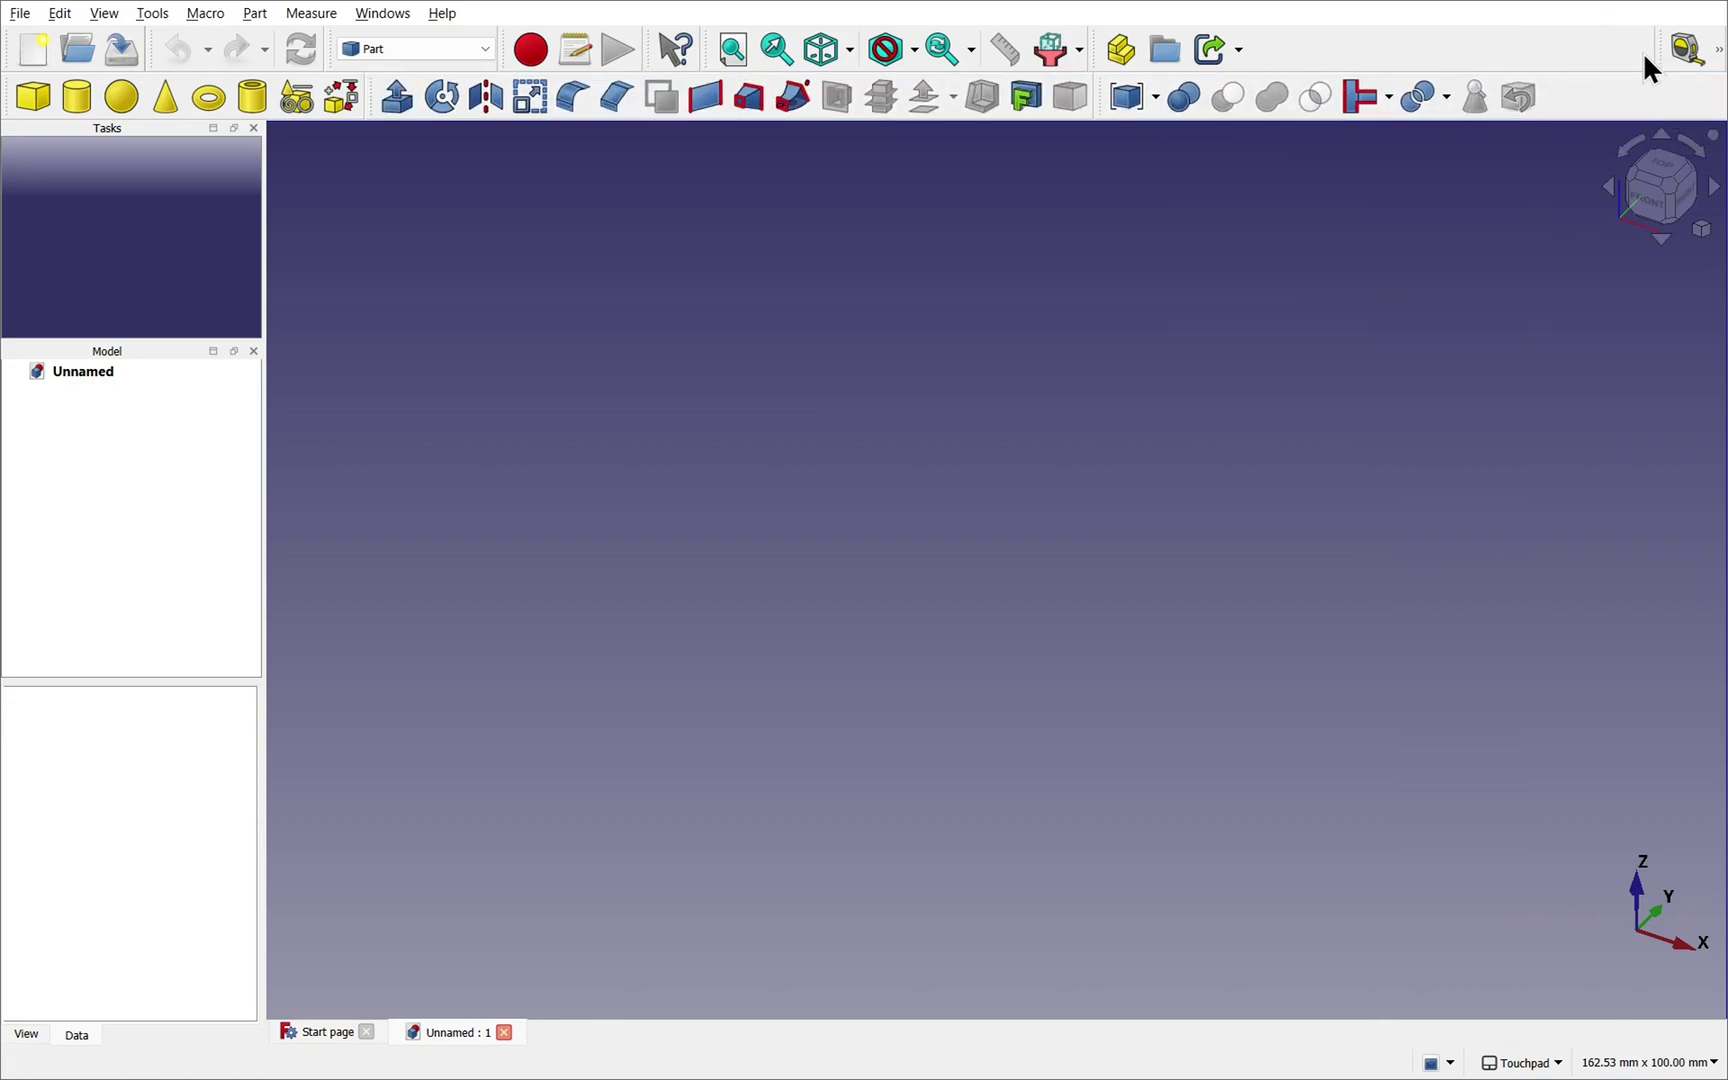
pyautogui.moveTo(1645, 79); pyautogui.dragTo(1585, 104)
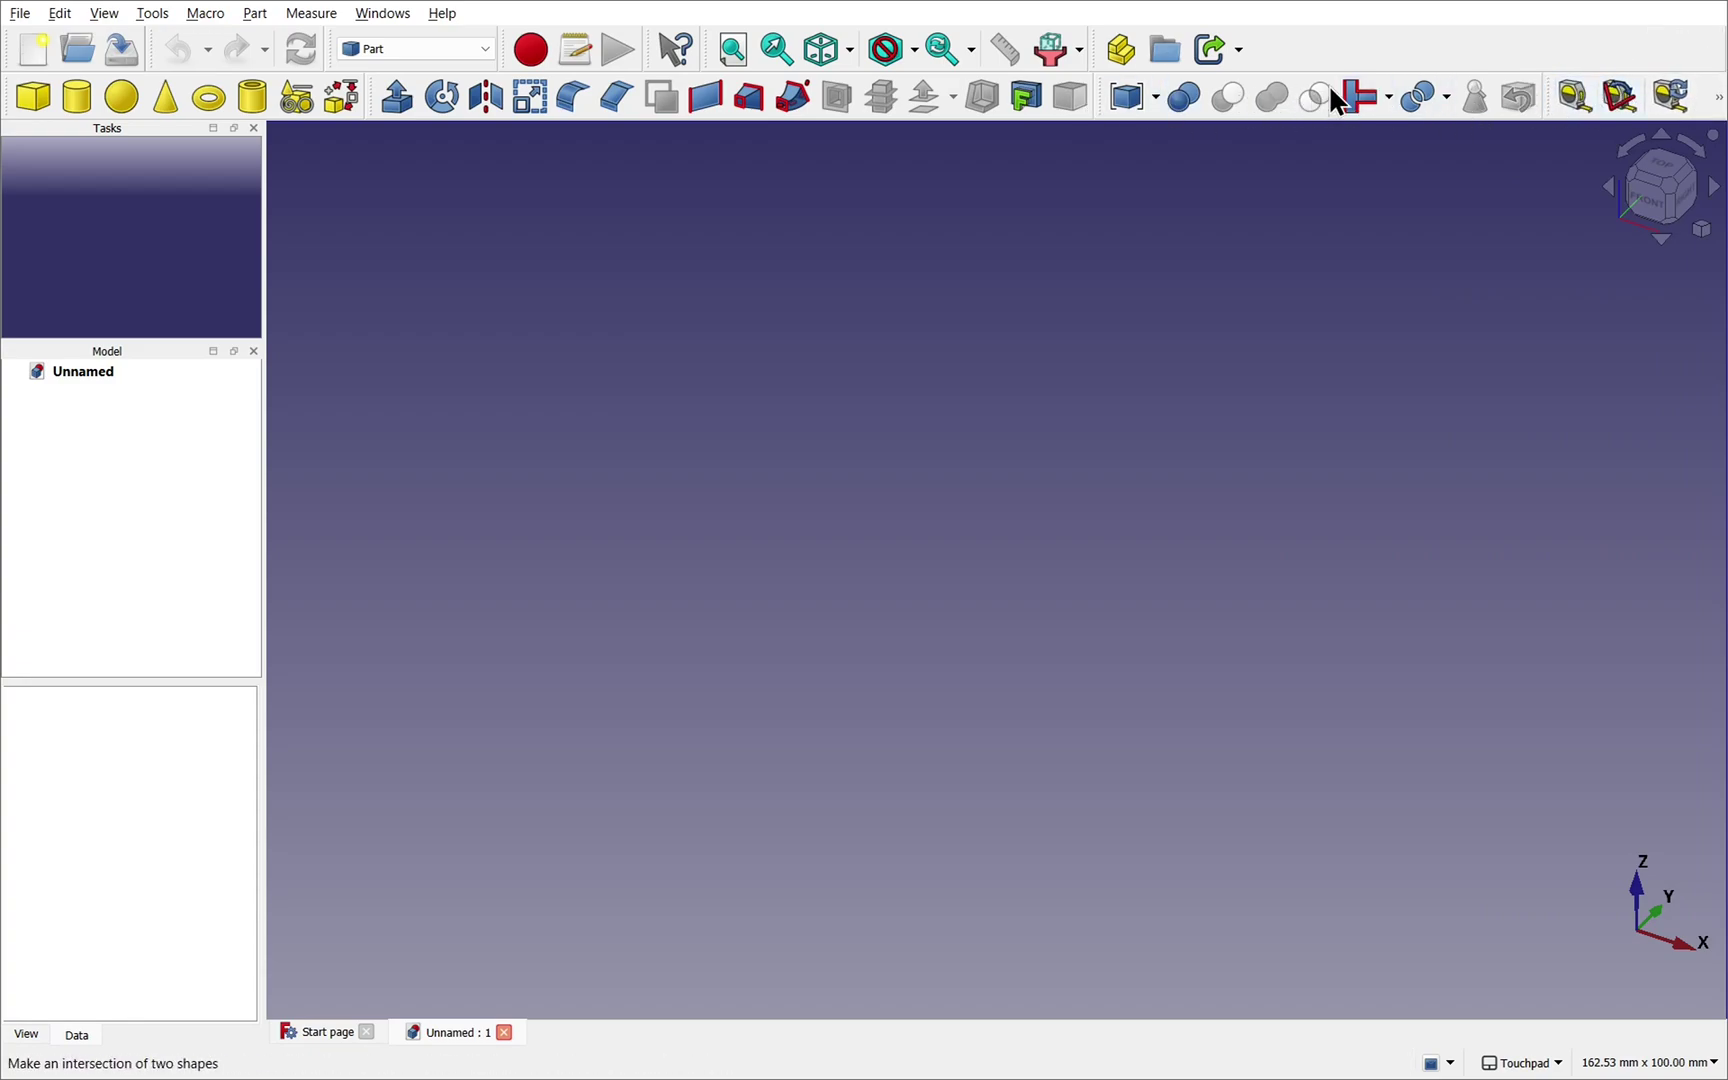
pyautogui.click(1156, 100)
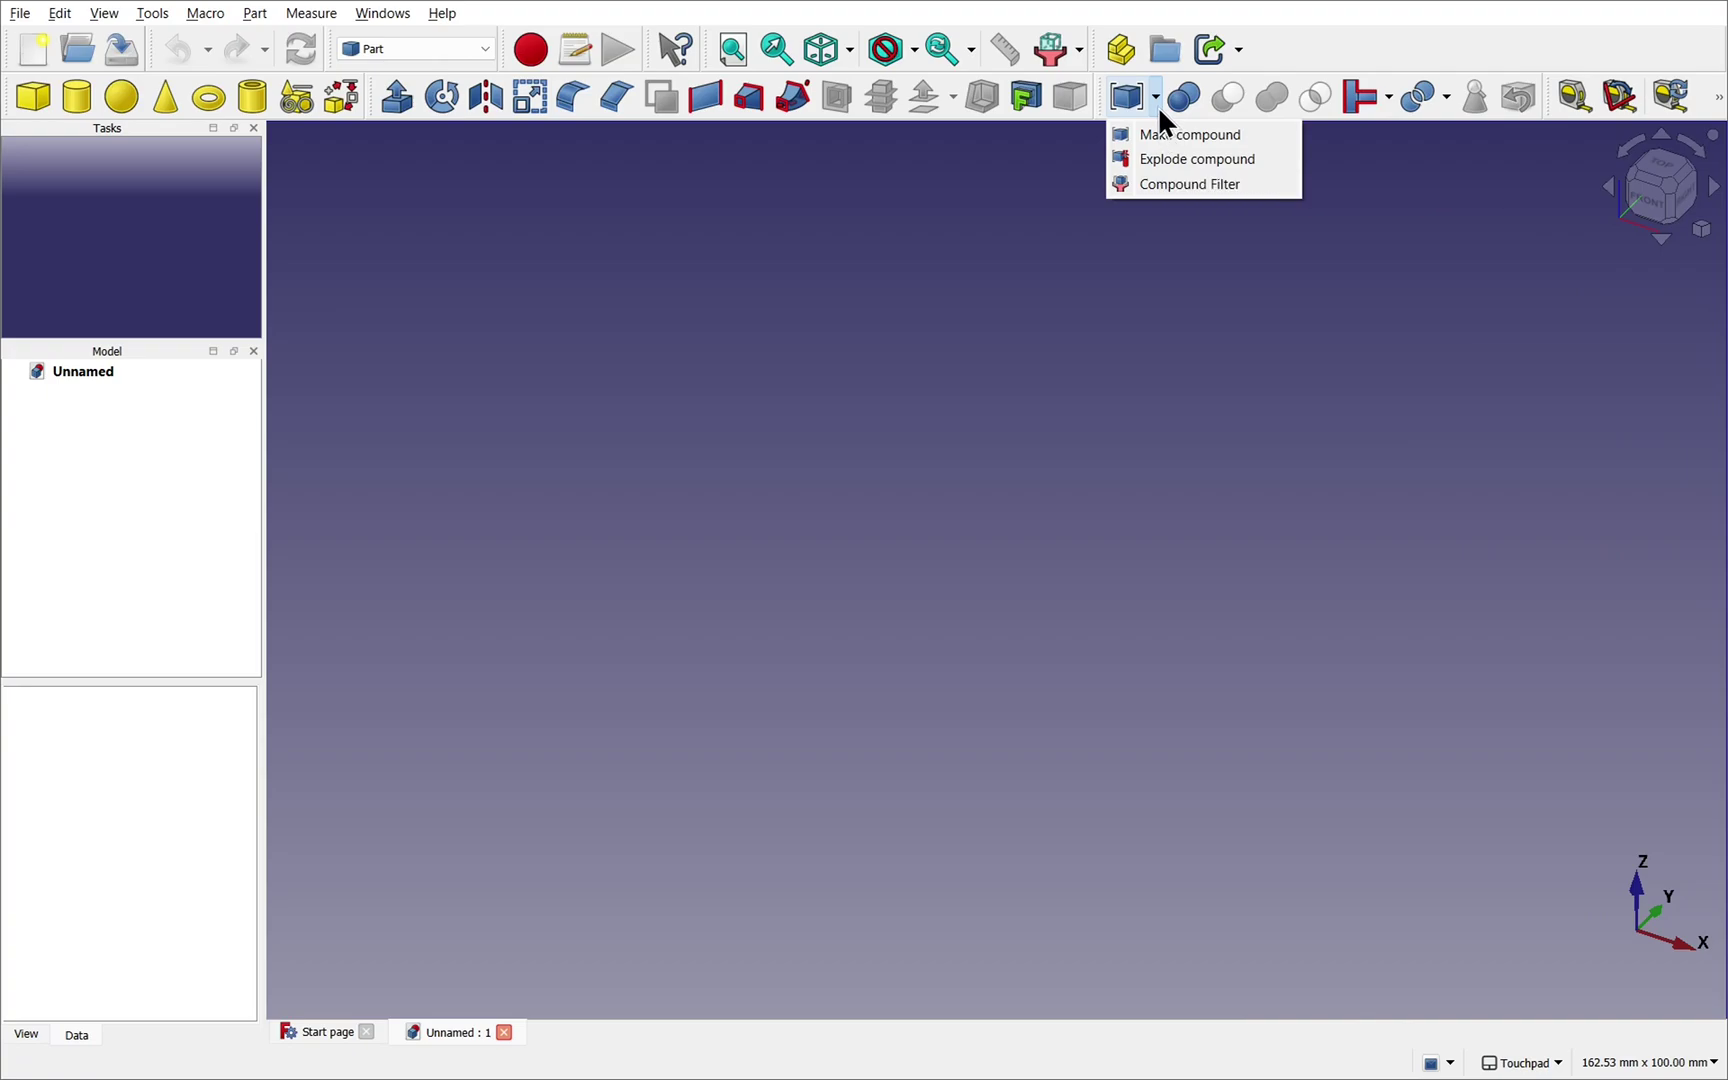
pyautogui.click(1055, 185)
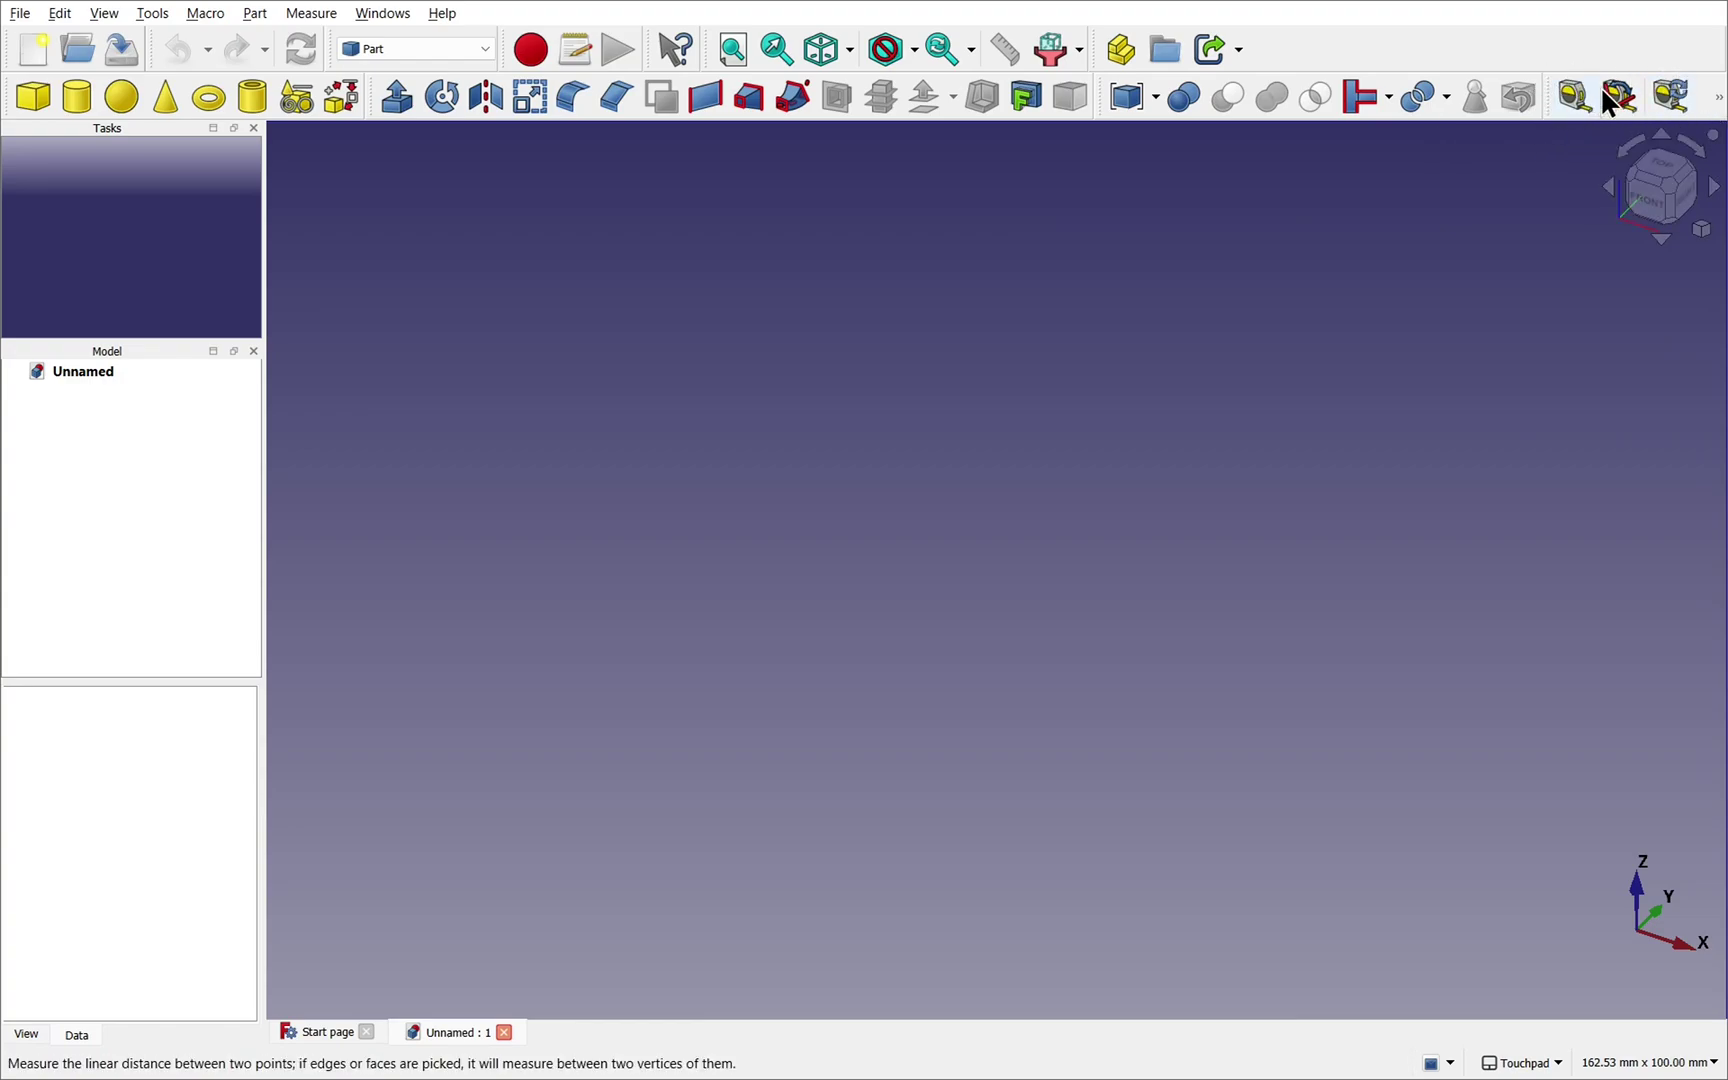
pyautogui.click(1719, 97)
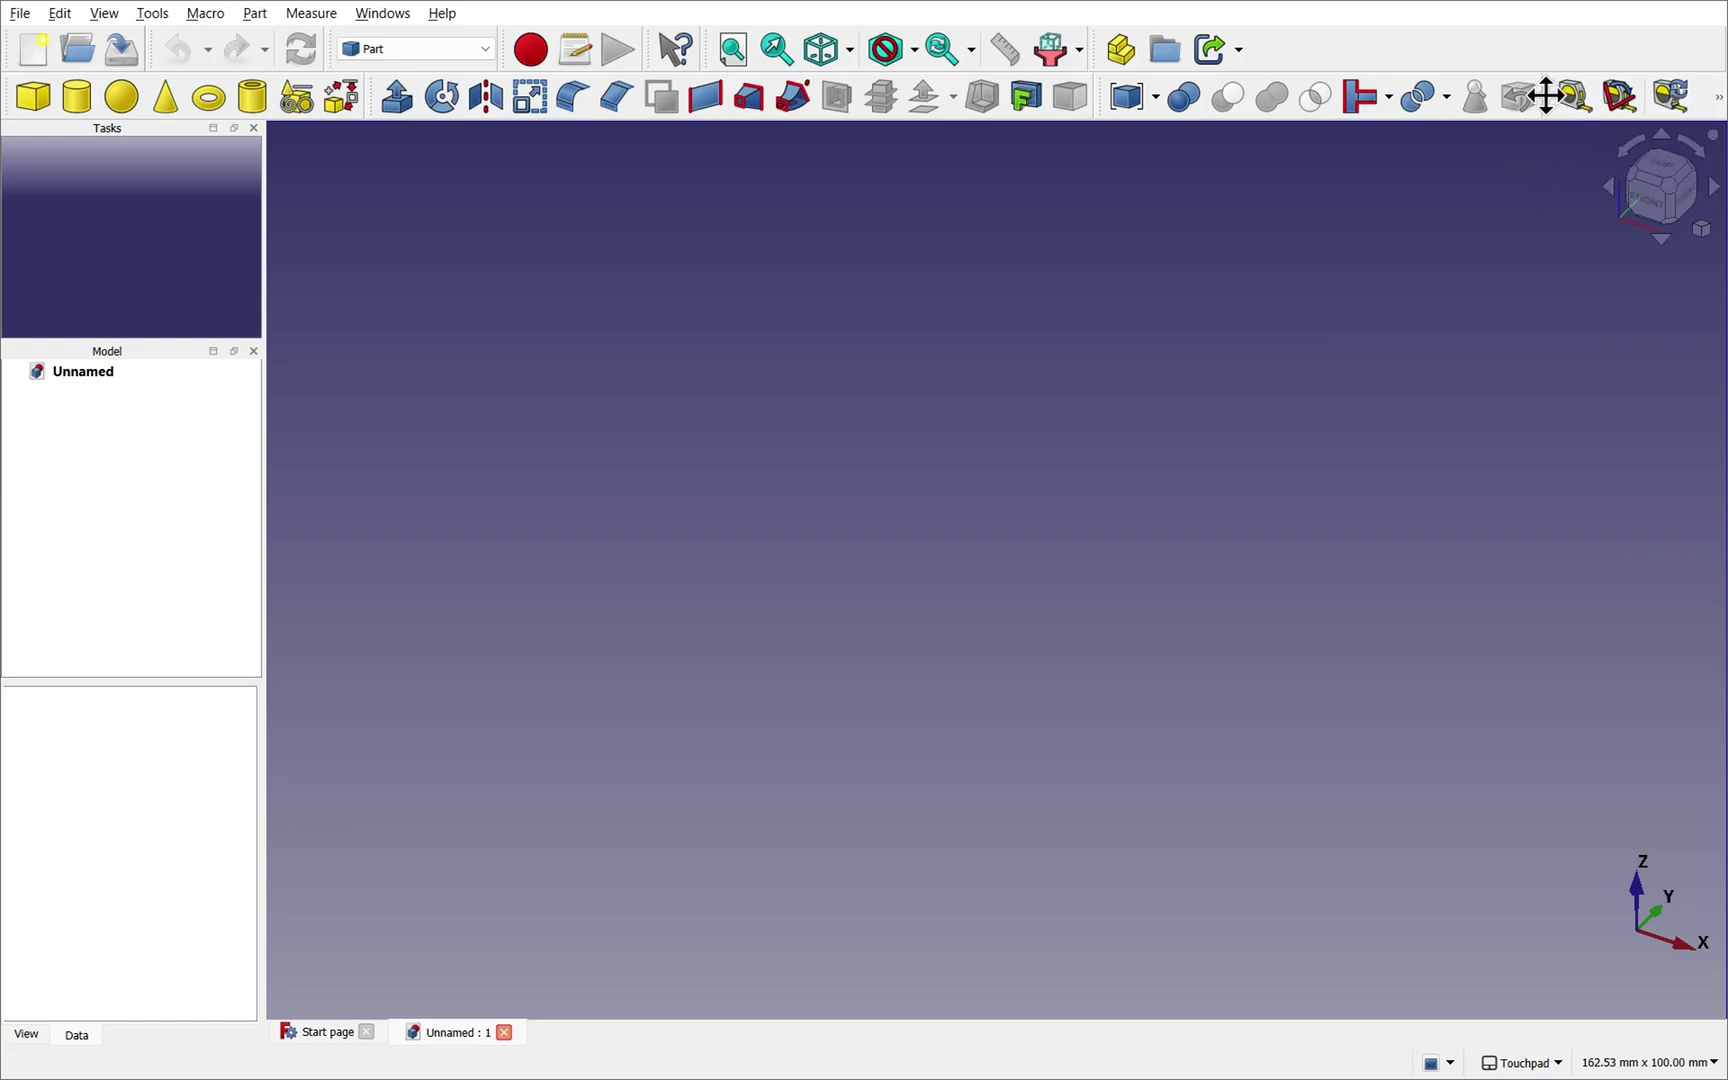
pyautogui.moveTo(1550, 88); pyautogui.dragTo(717, 160)
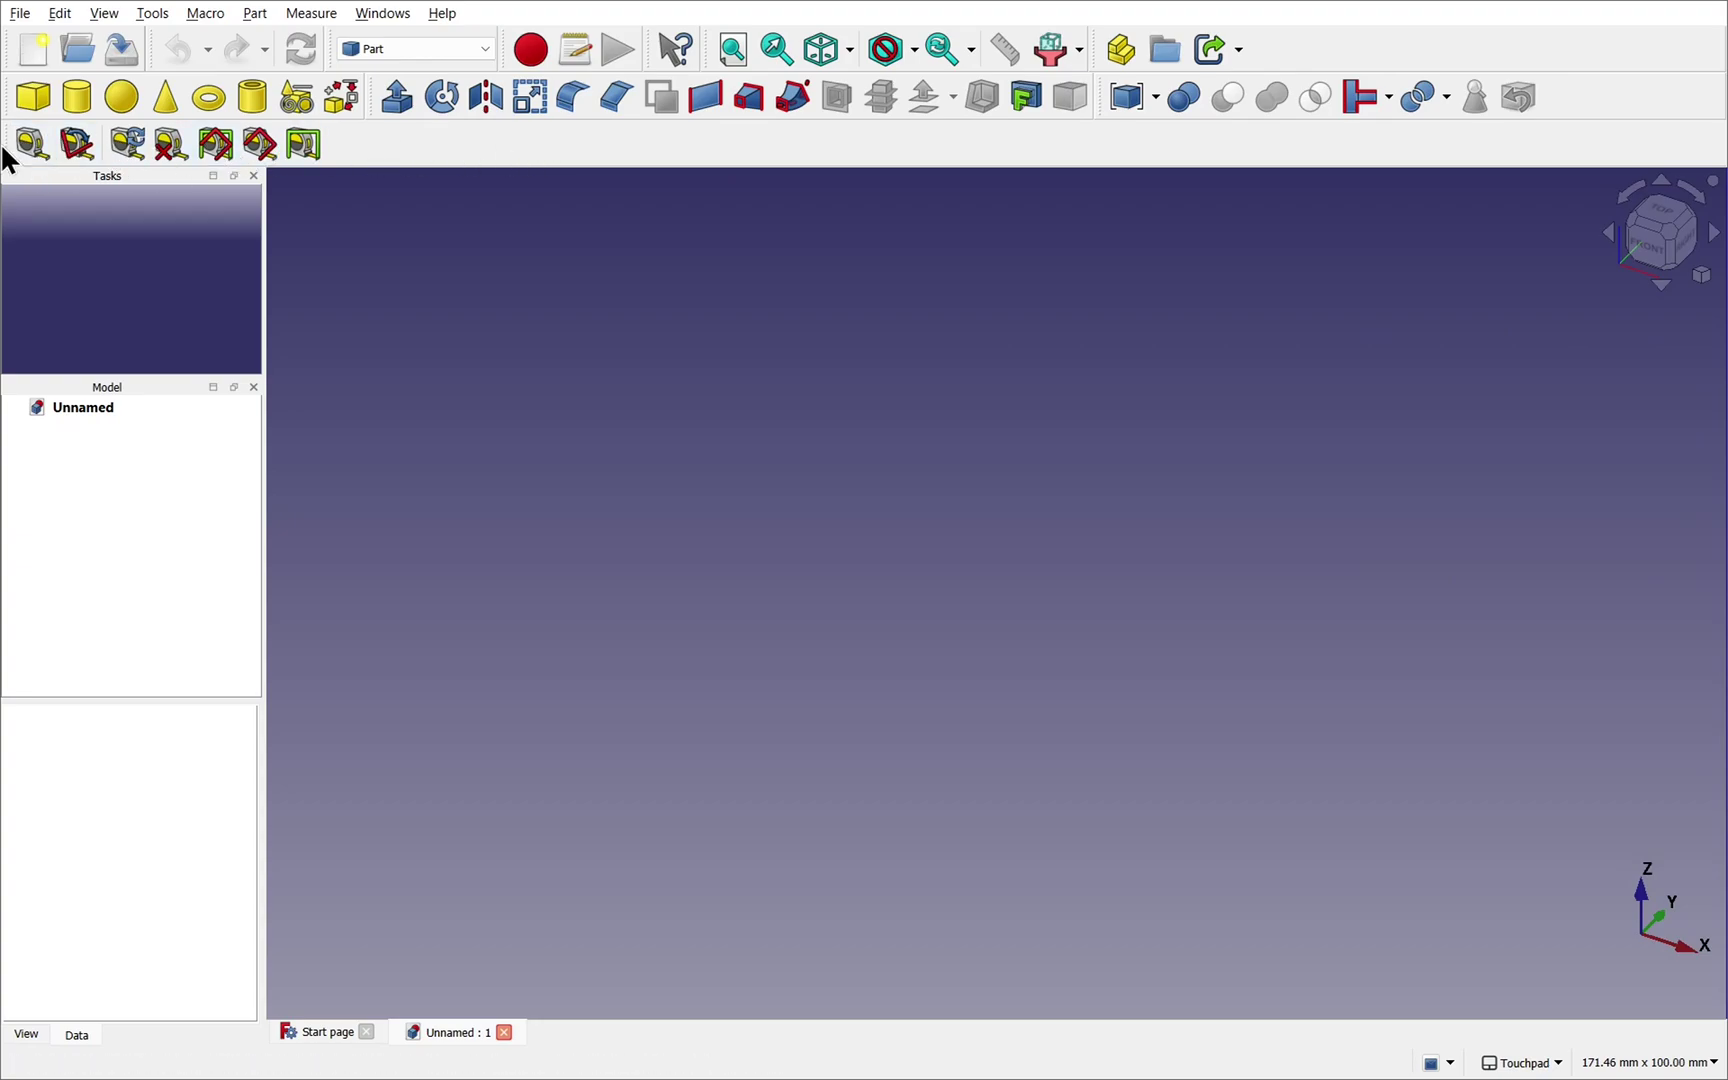
pyautogui.moveTo(8, 143); pyautogui.dragTo(1580, 98)
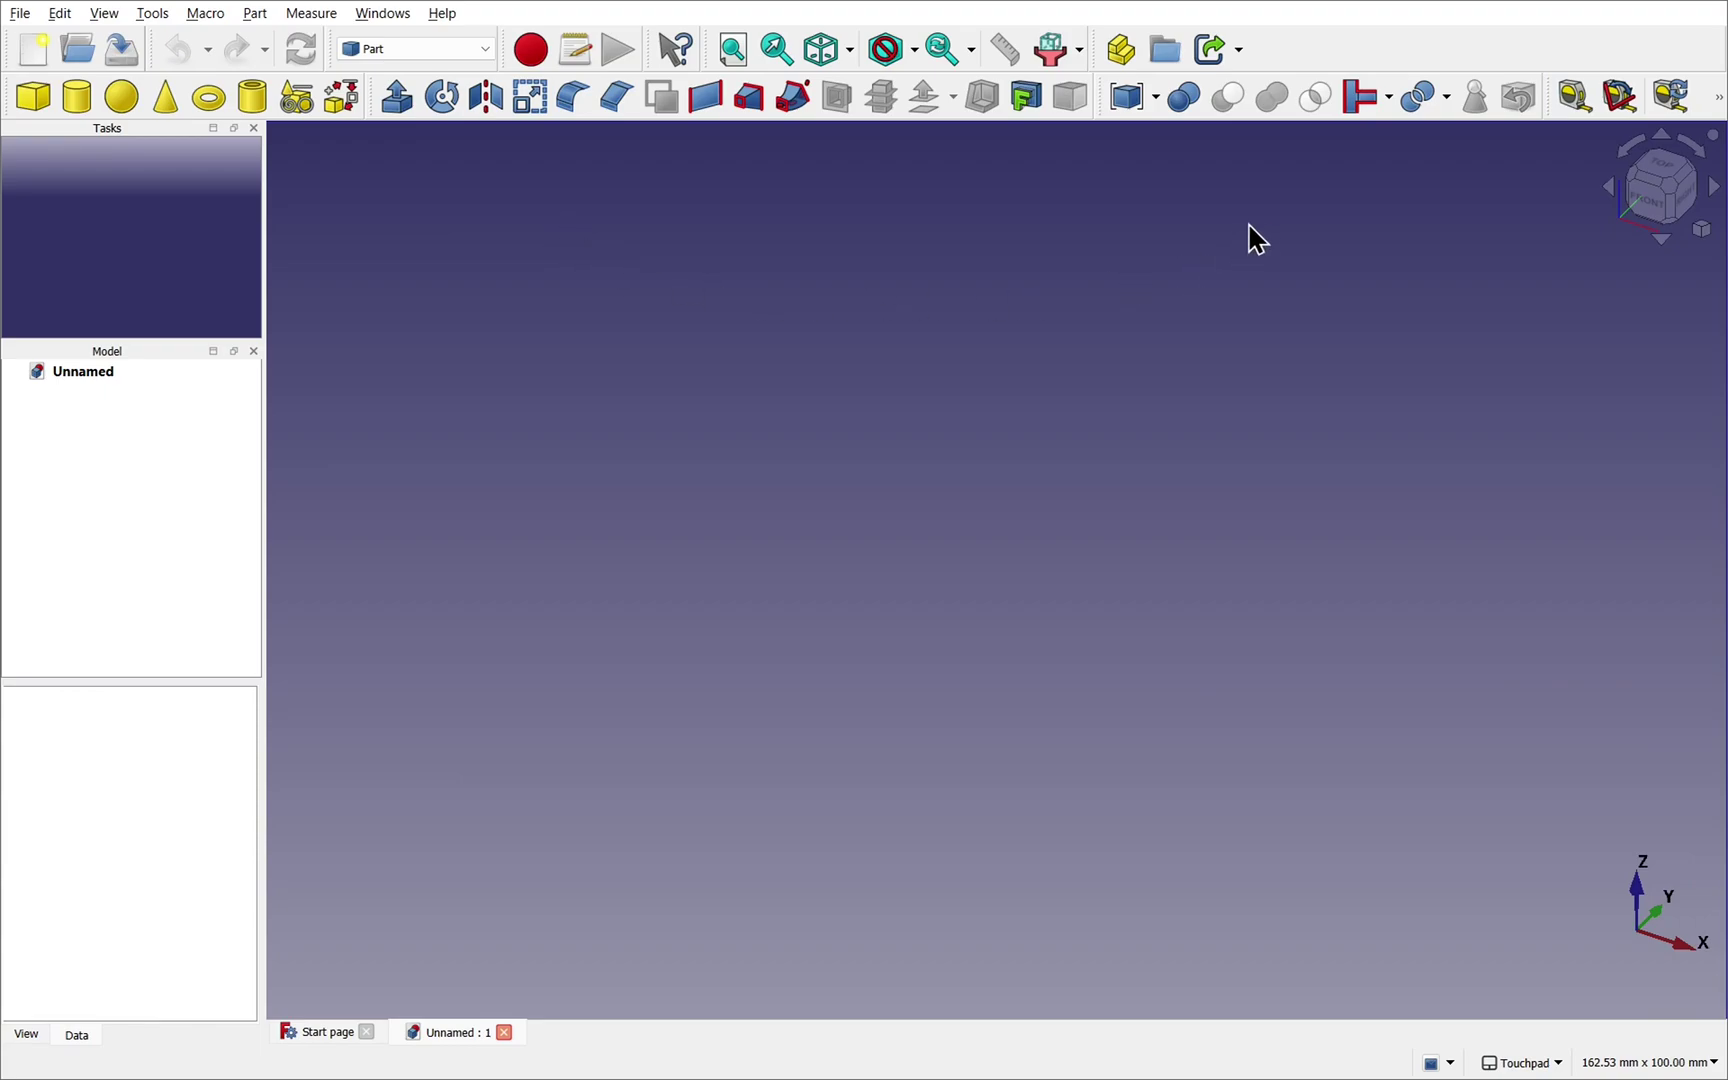
pyautogui.rightClick(1306, 47)
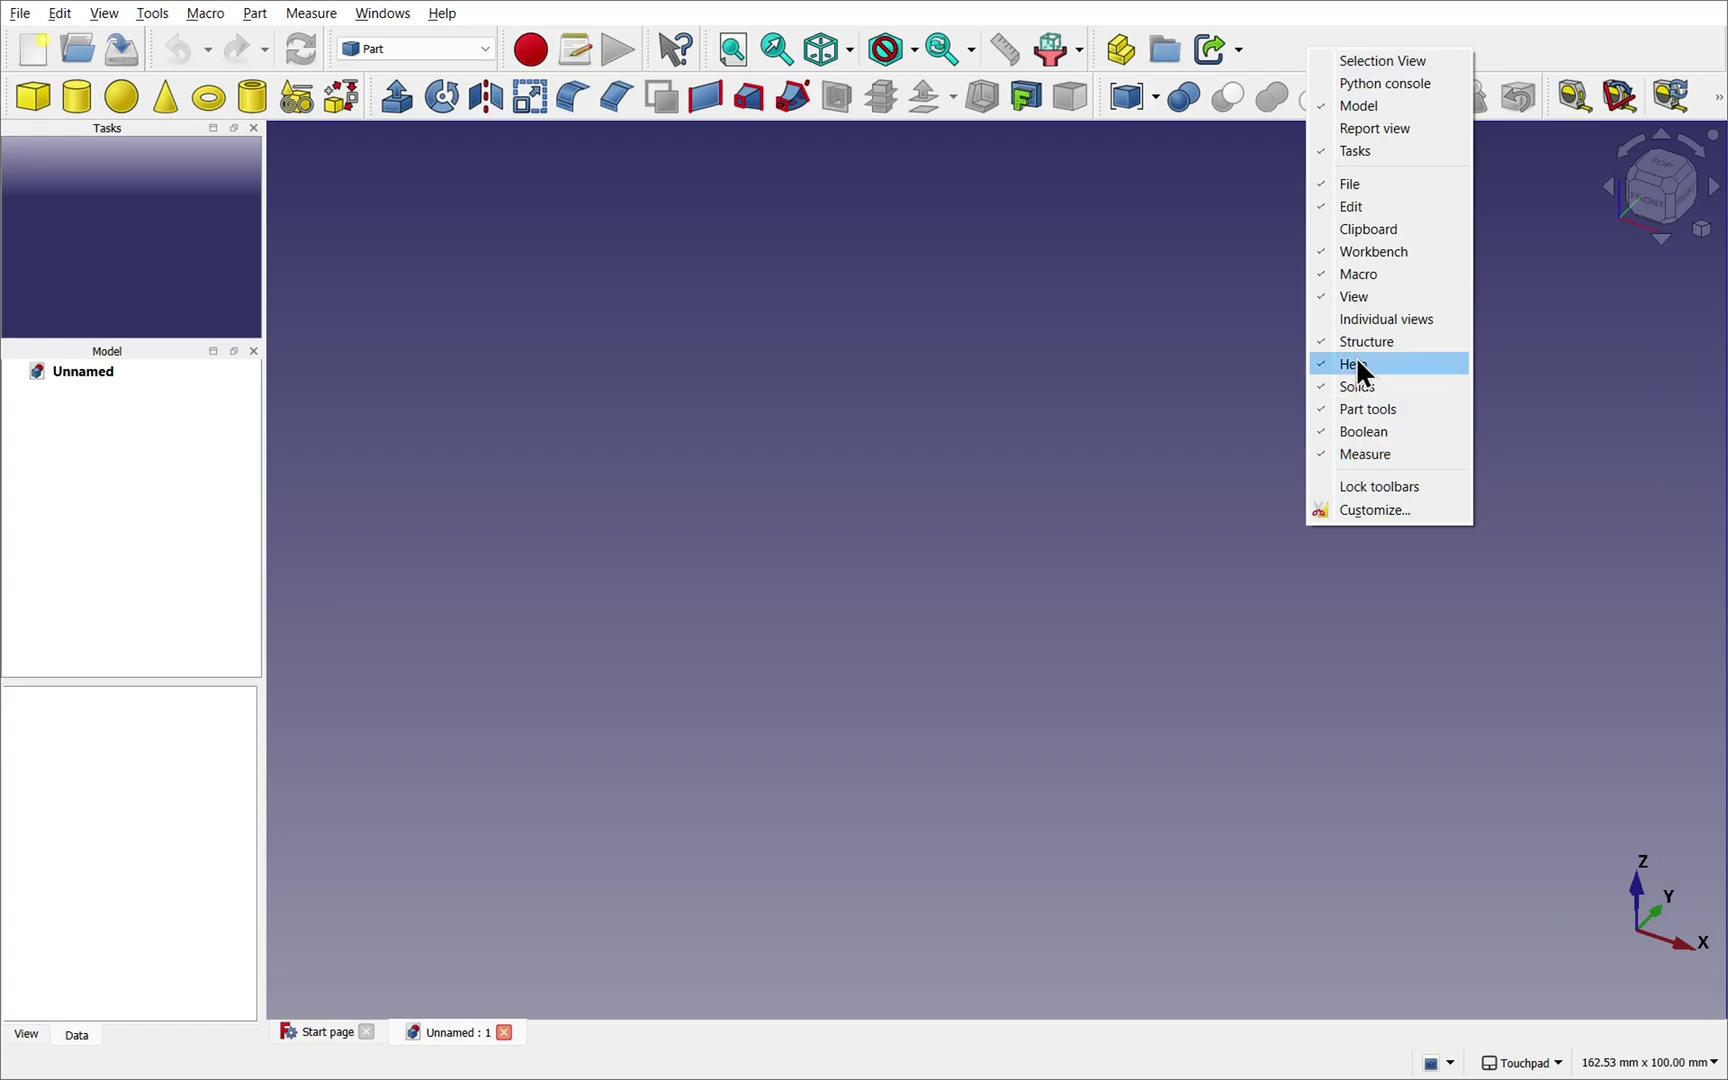
pyautogui.click(1343, 276)
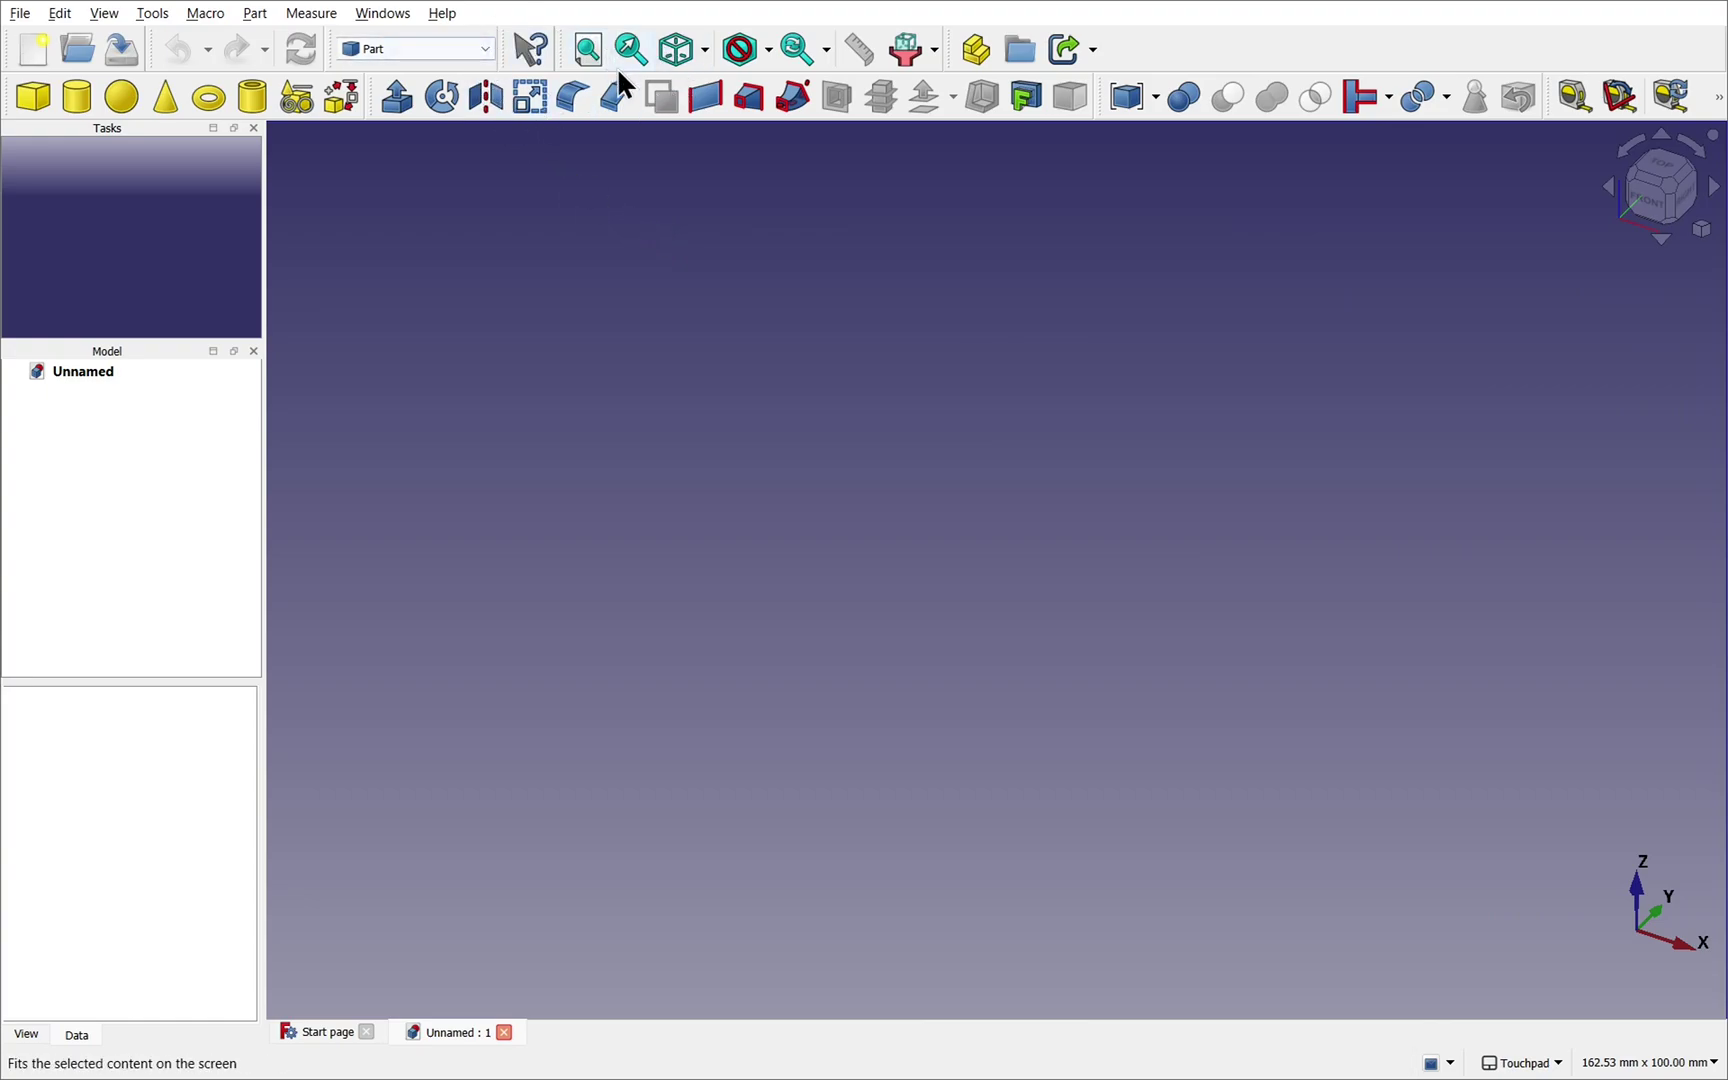
pyautogui.rightClick(1228, 54)
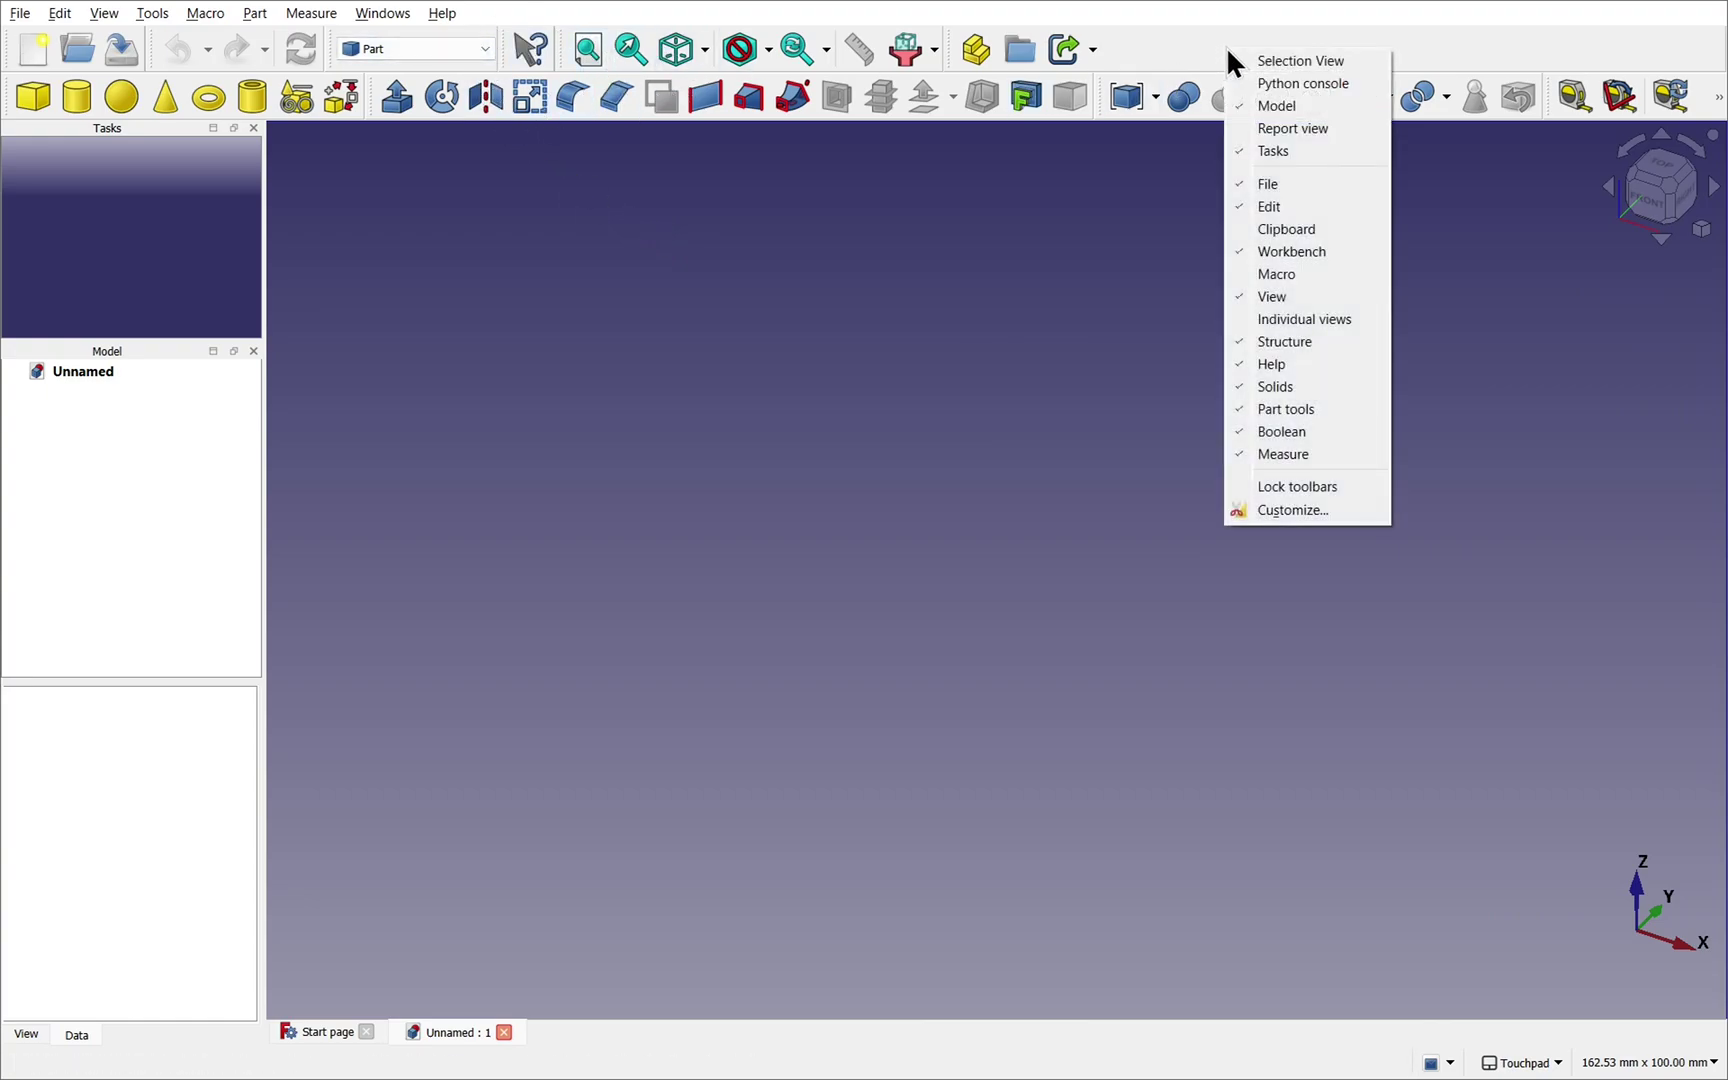
pyautogui.click(1240, 272)
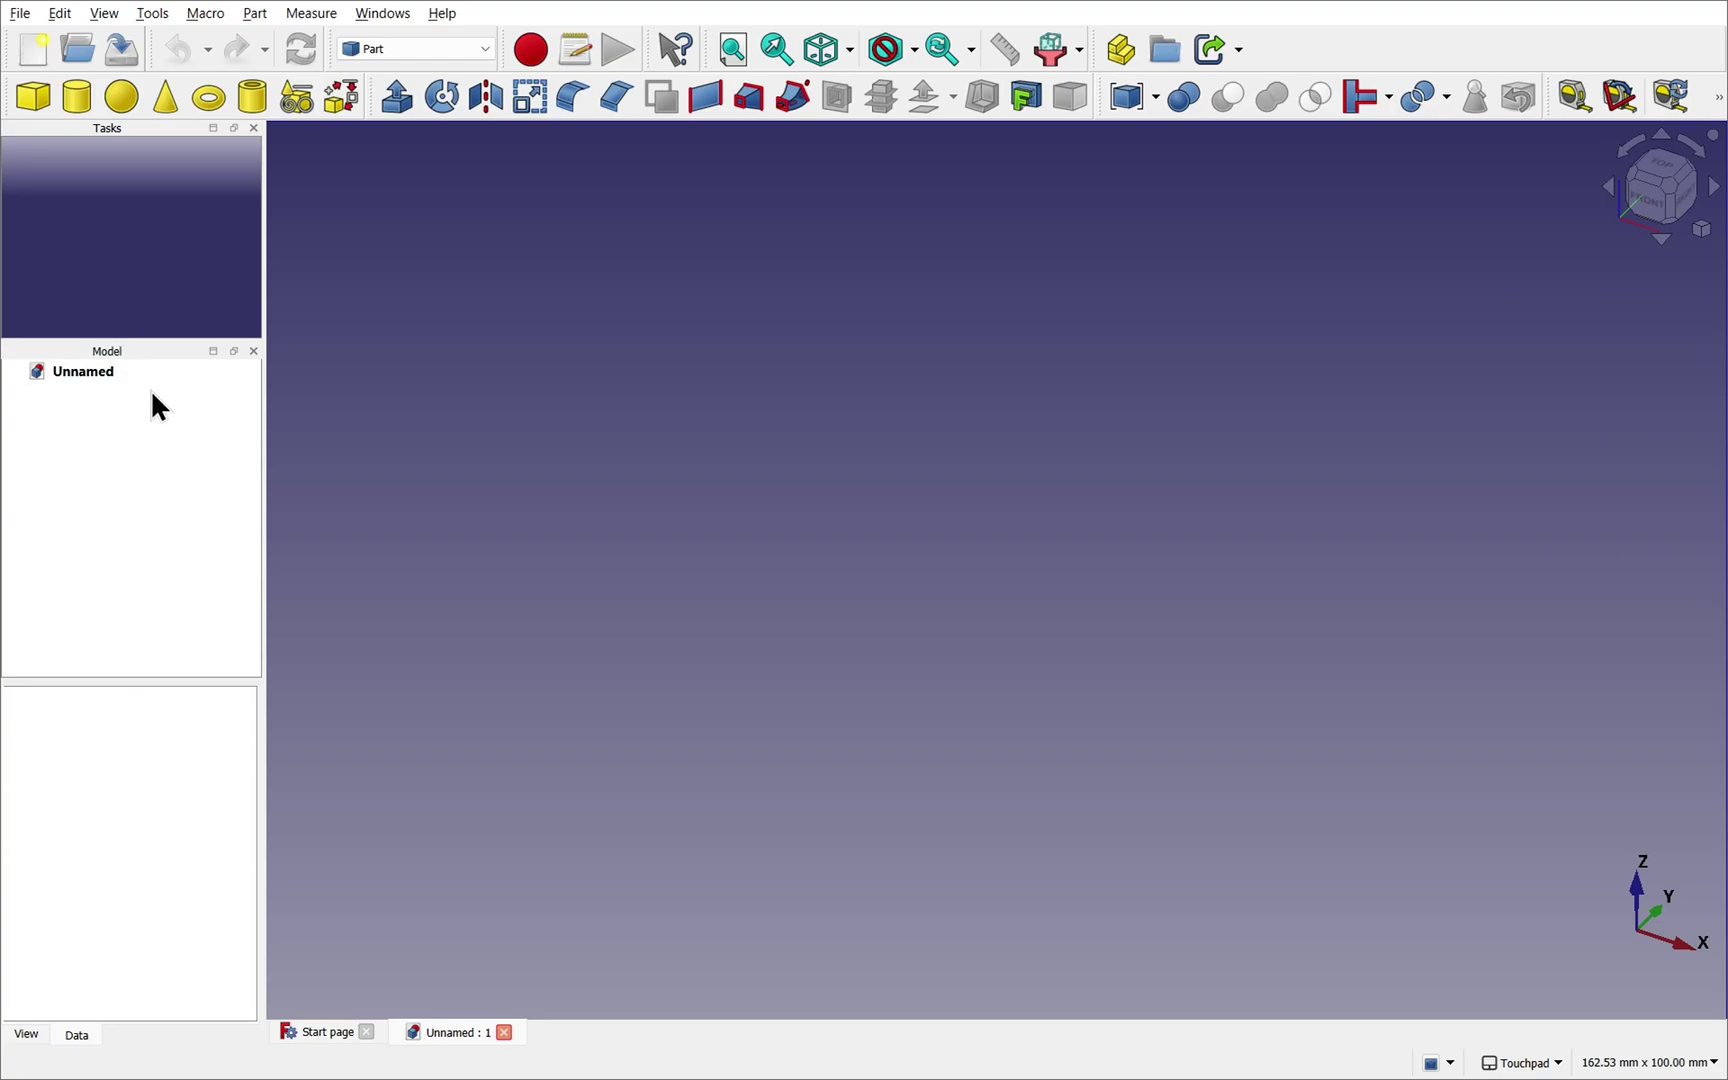
# - Re-dock the Model panel as a tab beside Tasks, after trying the tab order, floating it and resizing
pyautogui.moveTo(83, 355); pyautogui.dragTo(100, 213)
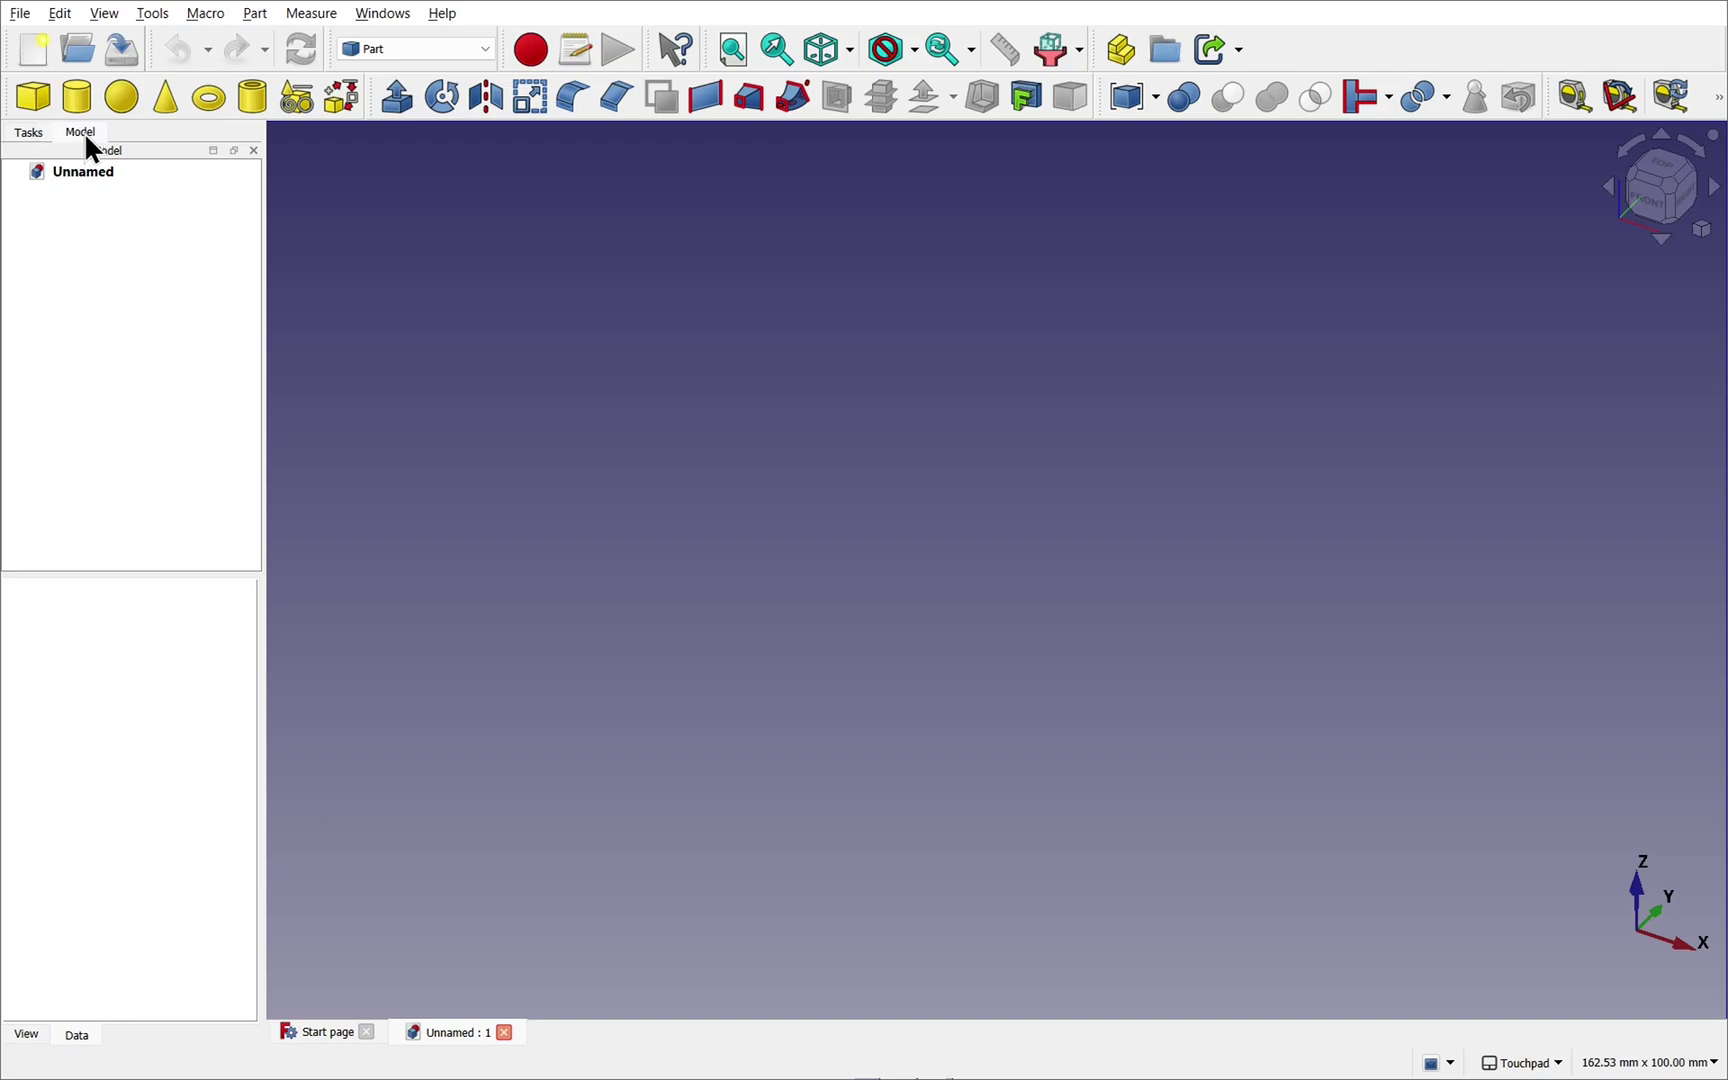
pyautogui.moveTo(86, 139); pyautogui.dragTo(37, 146)
pyautogui.moveTo(34, 136); pyautogui.dragTo(137, 905)
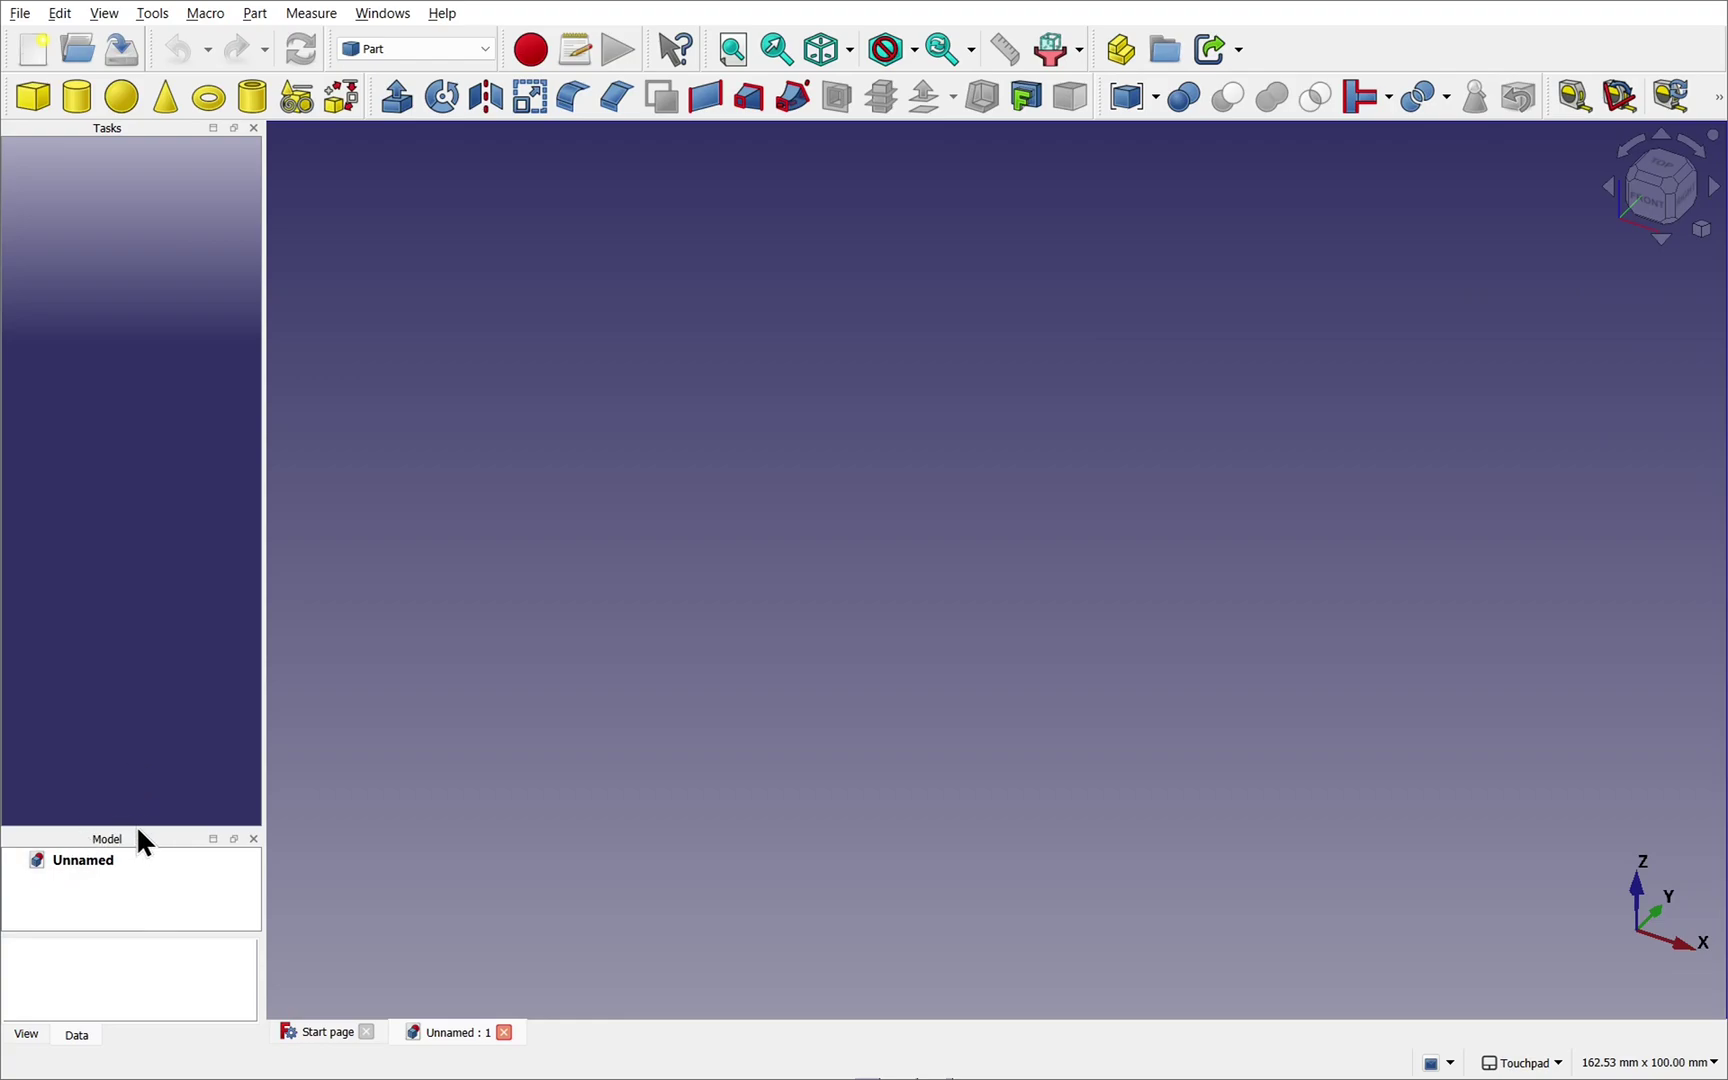
pyautogui.moveTo(117, 826); pyautogui.dragTo(141, 350)
pyautogui.moveTo(223, 204); pyautogui.dragTo(128, 234)
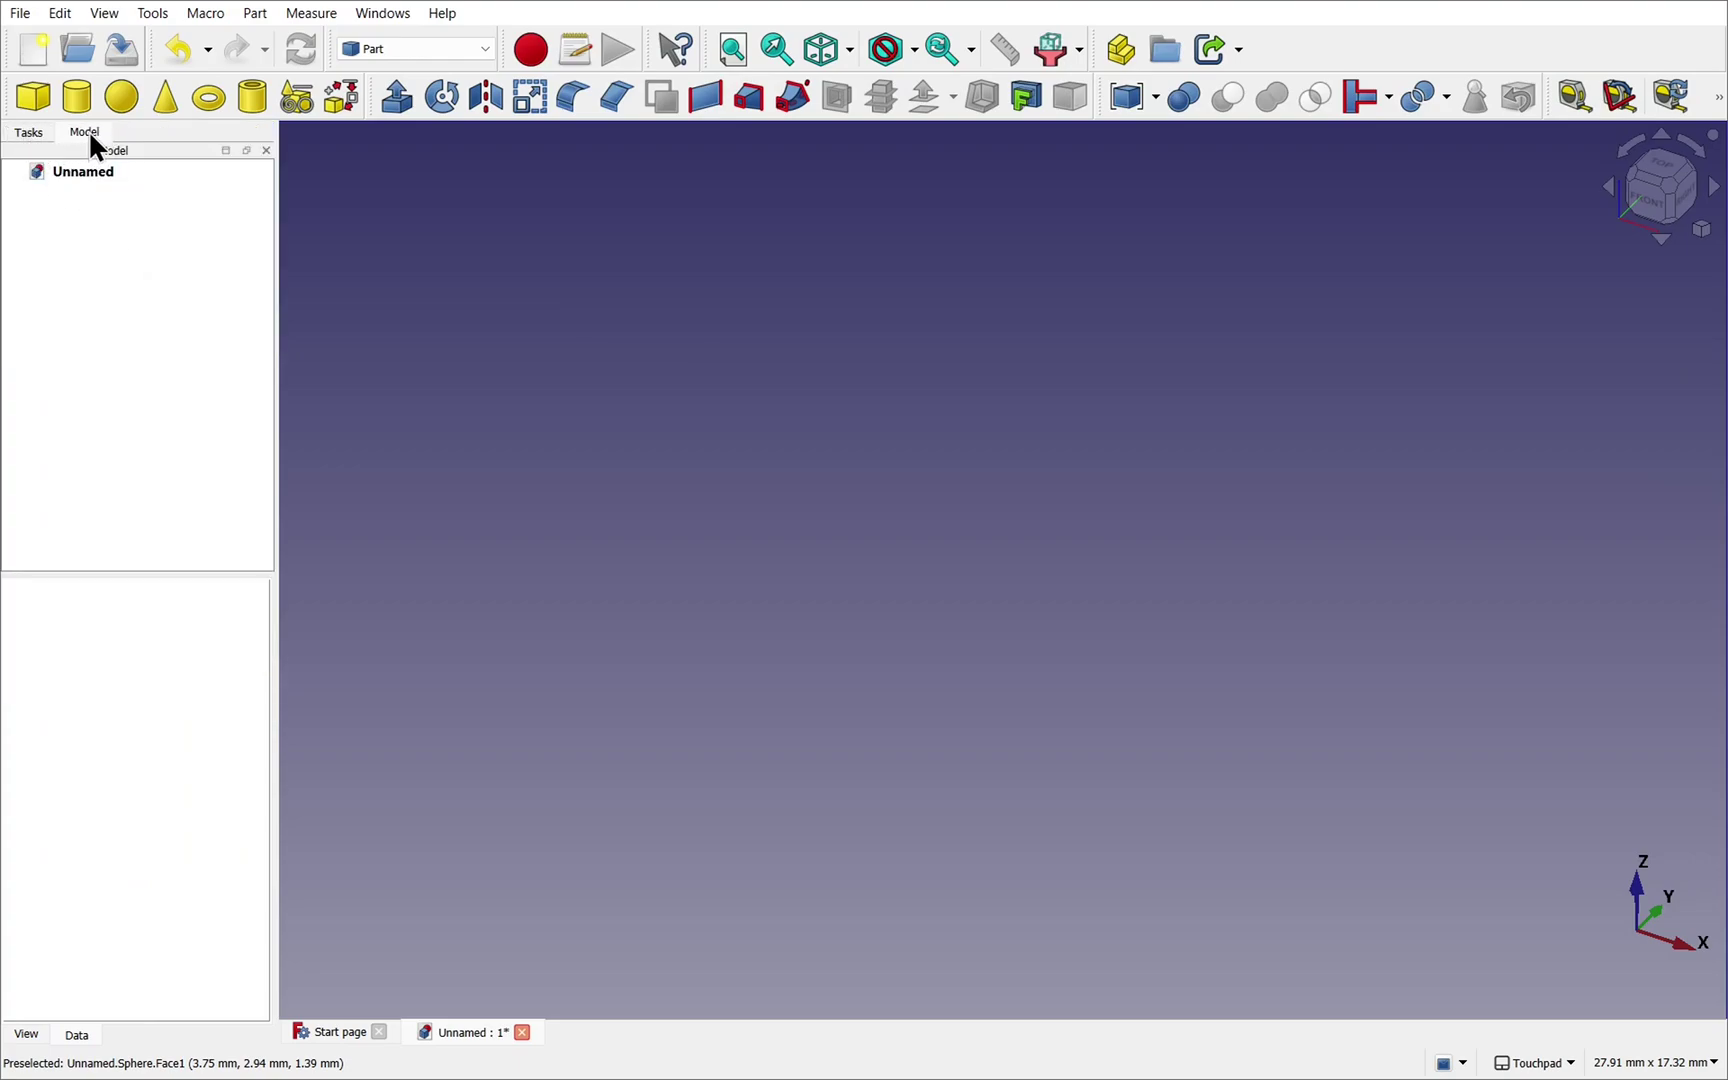
# - Dock the Model panel on the right edge and narrow it to widen the 3D view
pyautogui.moveTo(132, 150); pyautogui.dragTo(1686, 325)
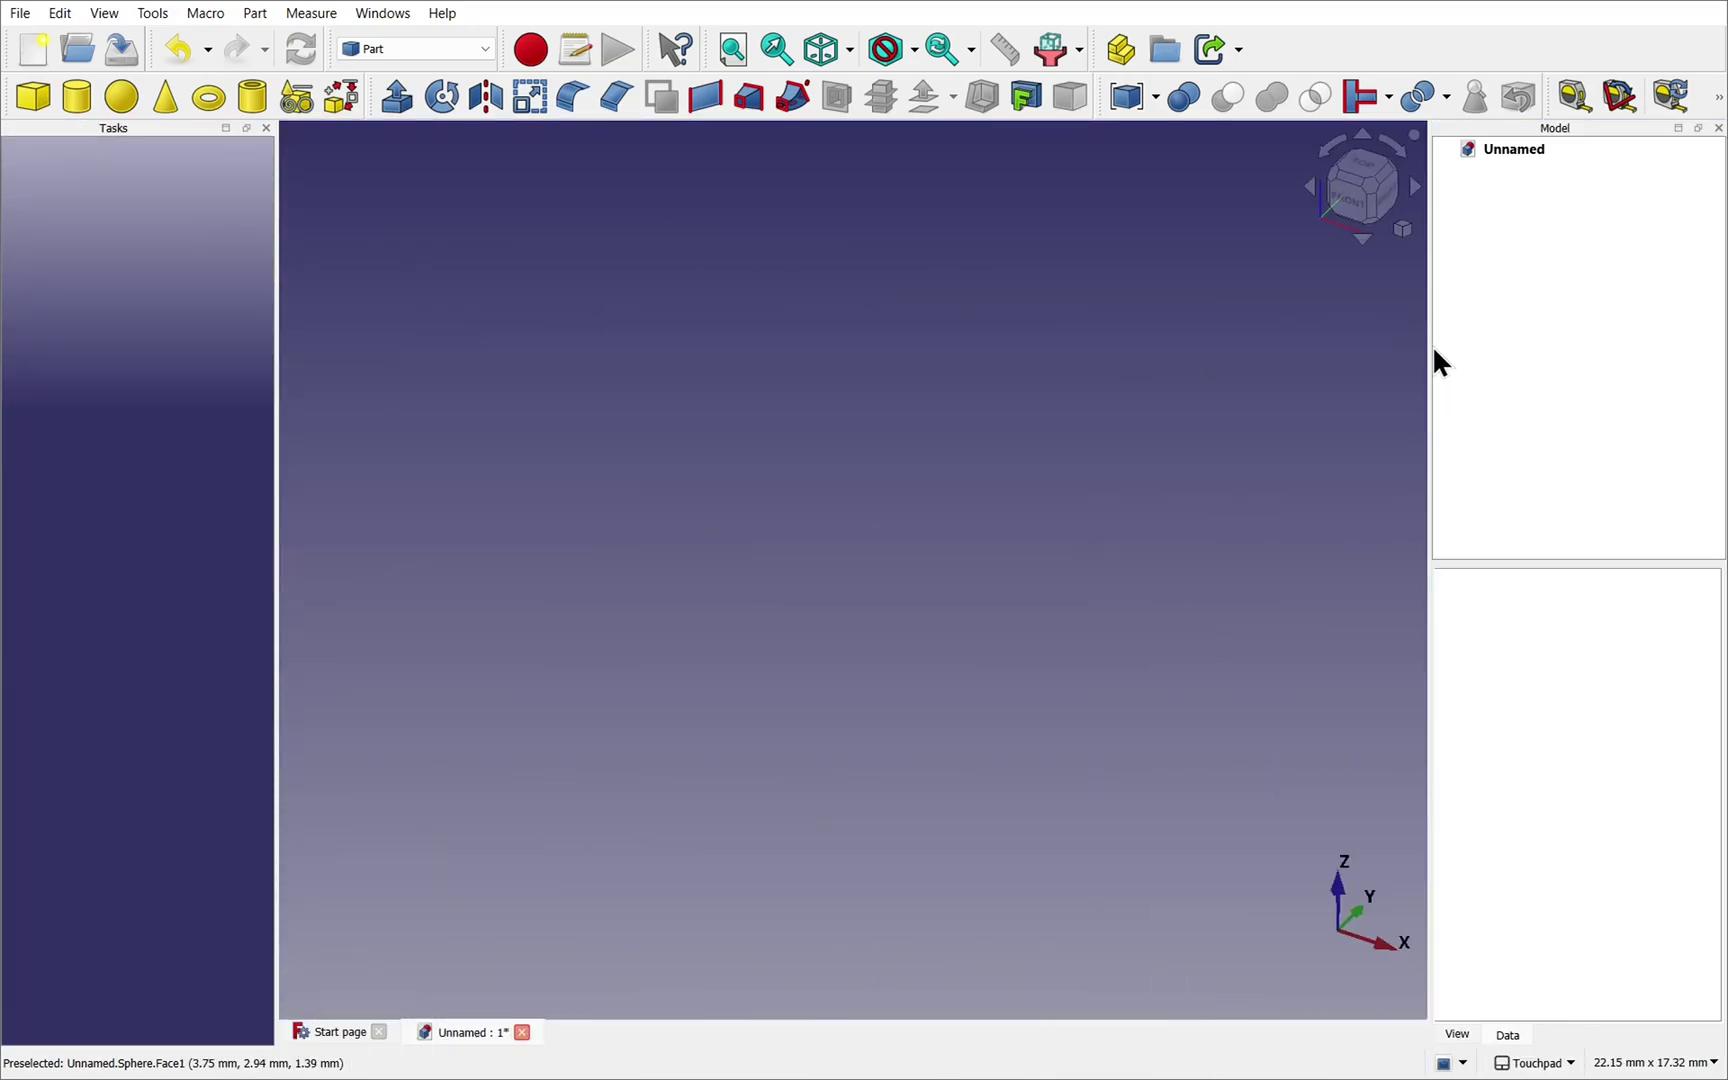
pyautogui.moveTo(1429, 346); pyautogui.dragTo(1560, 334)
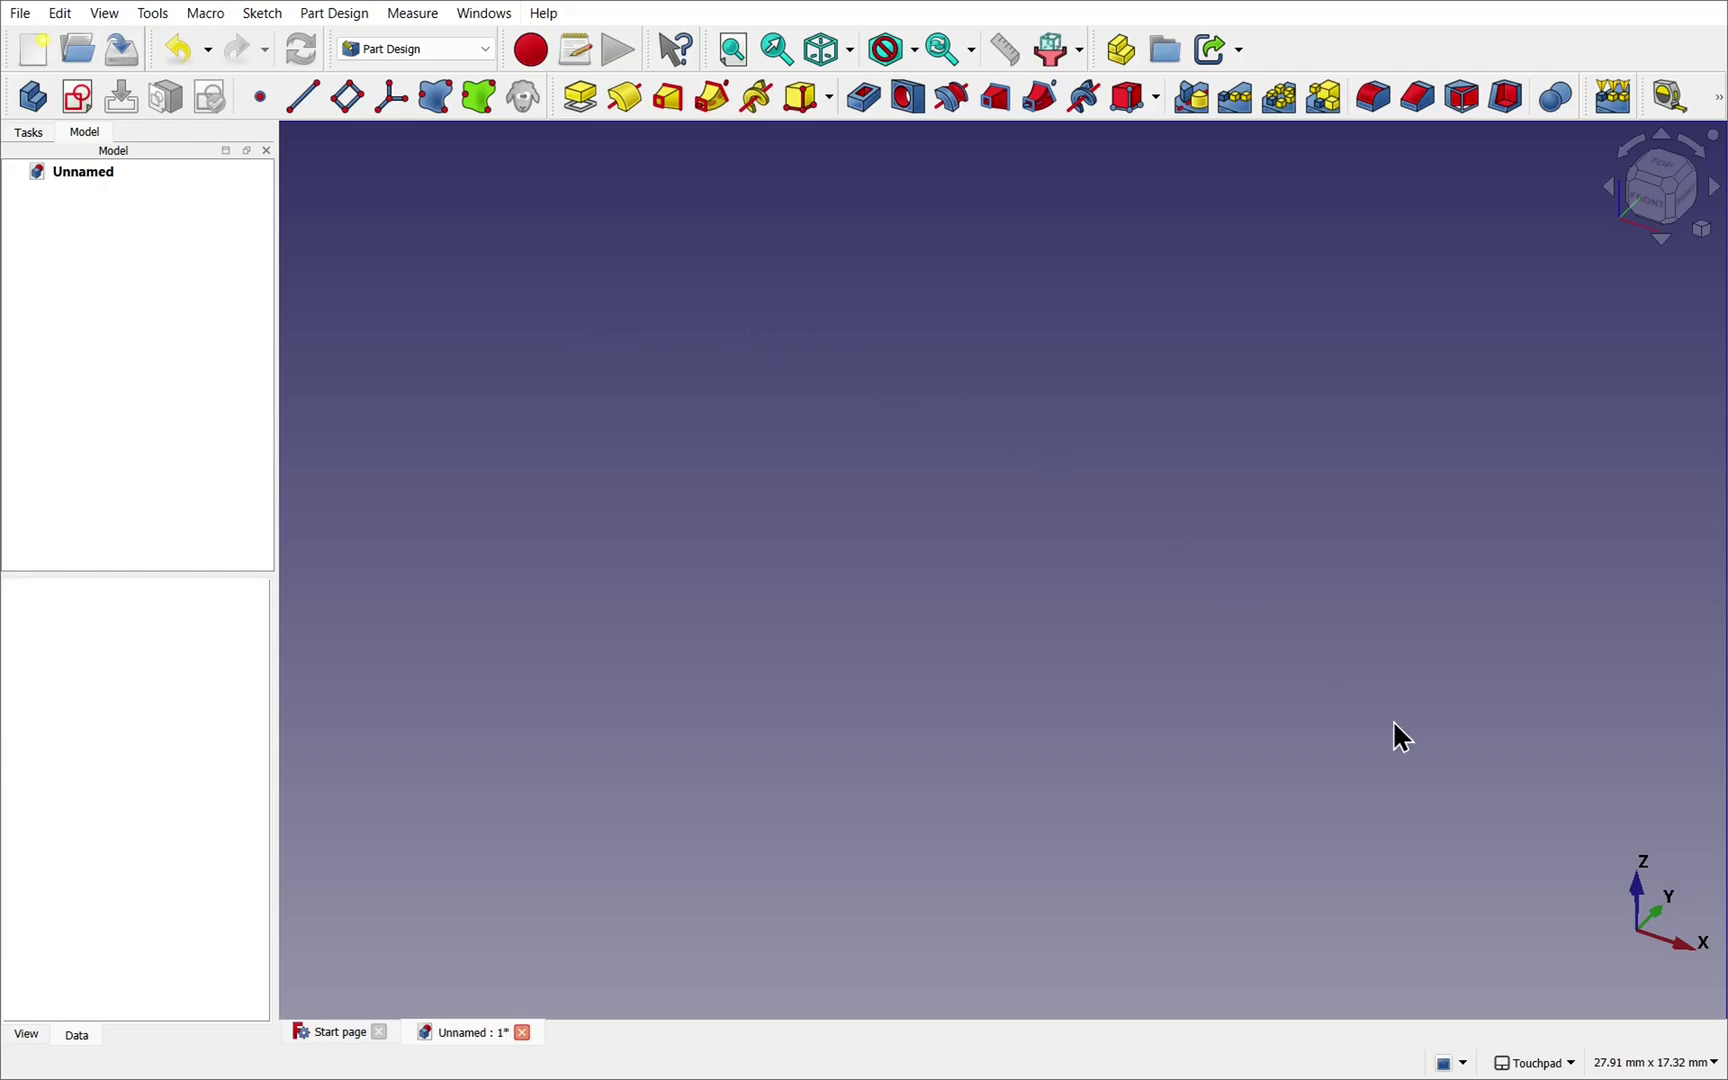
pyautogui.click(1548, 1064)
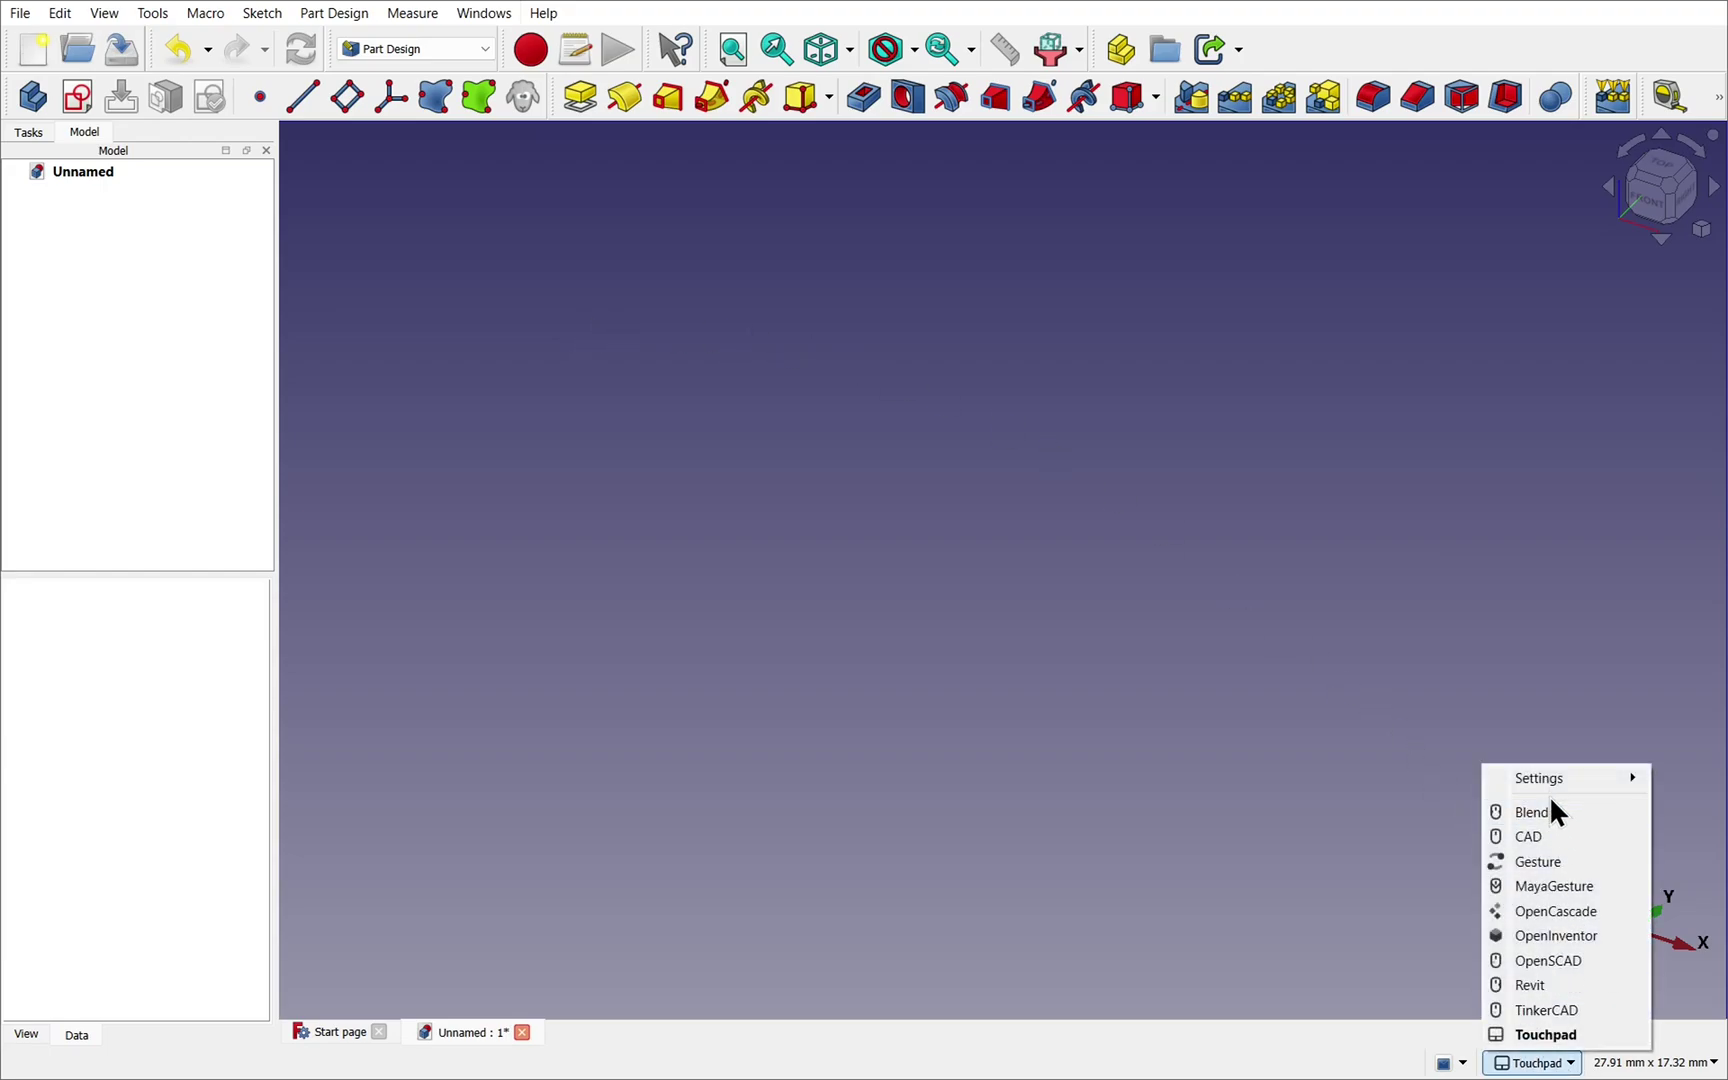
pyautogui.click(866, 705)
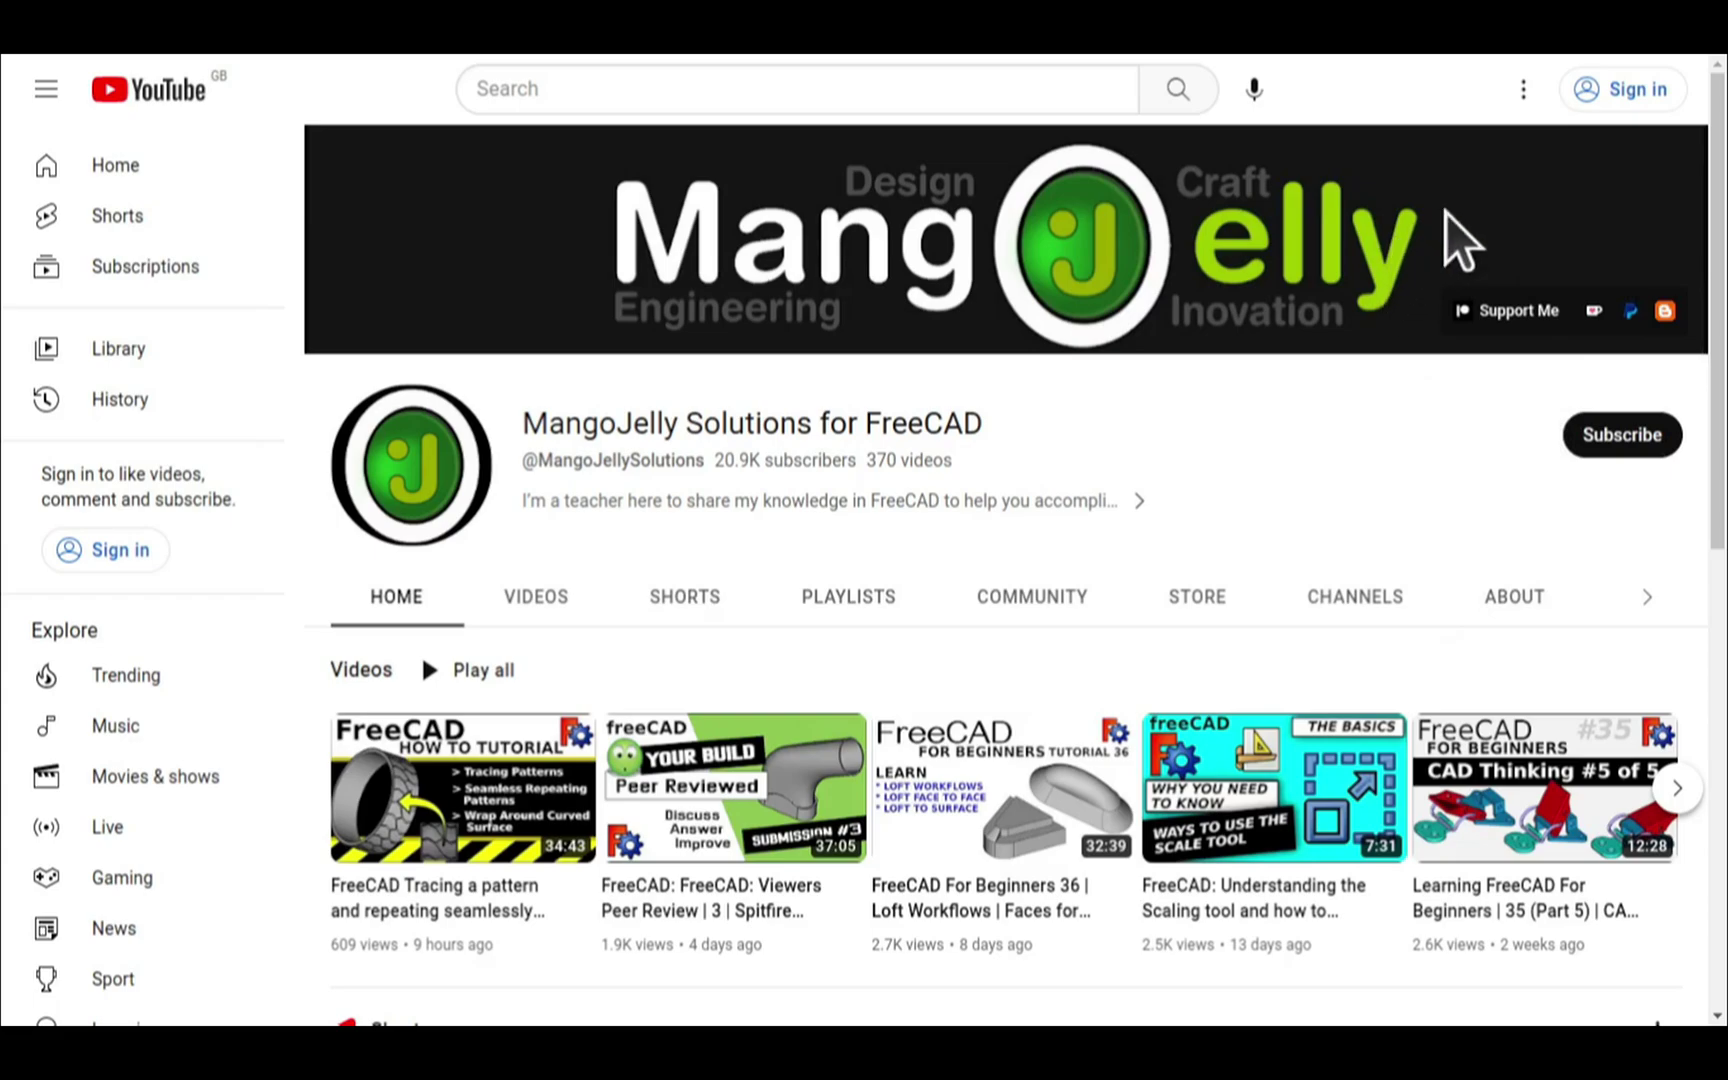
# - Open the channel's About section and briefly select its PayPal, Ko-fi and Patreon donation links
pyautogui.click(1512, 605)
pyautogui.scroll(-3, 362, 765)
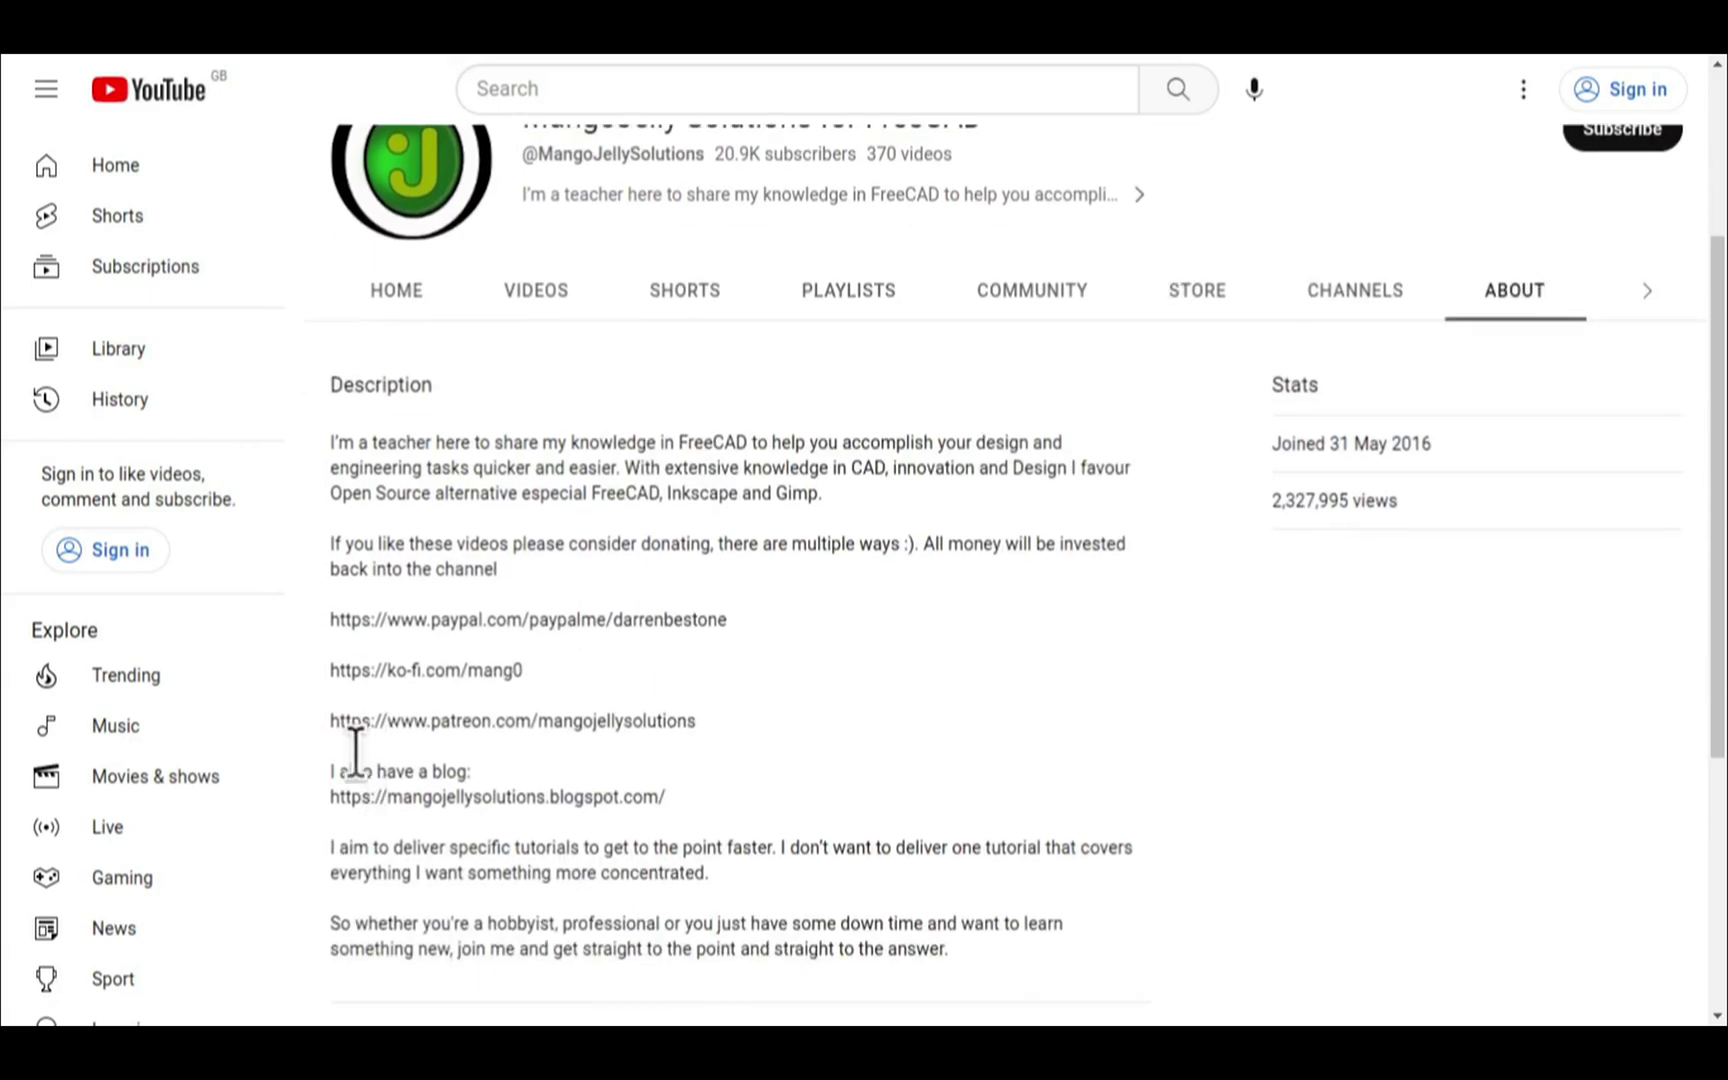
pyautogui.moveTo(725, 737); pyautogui.dragTo(332, 612)
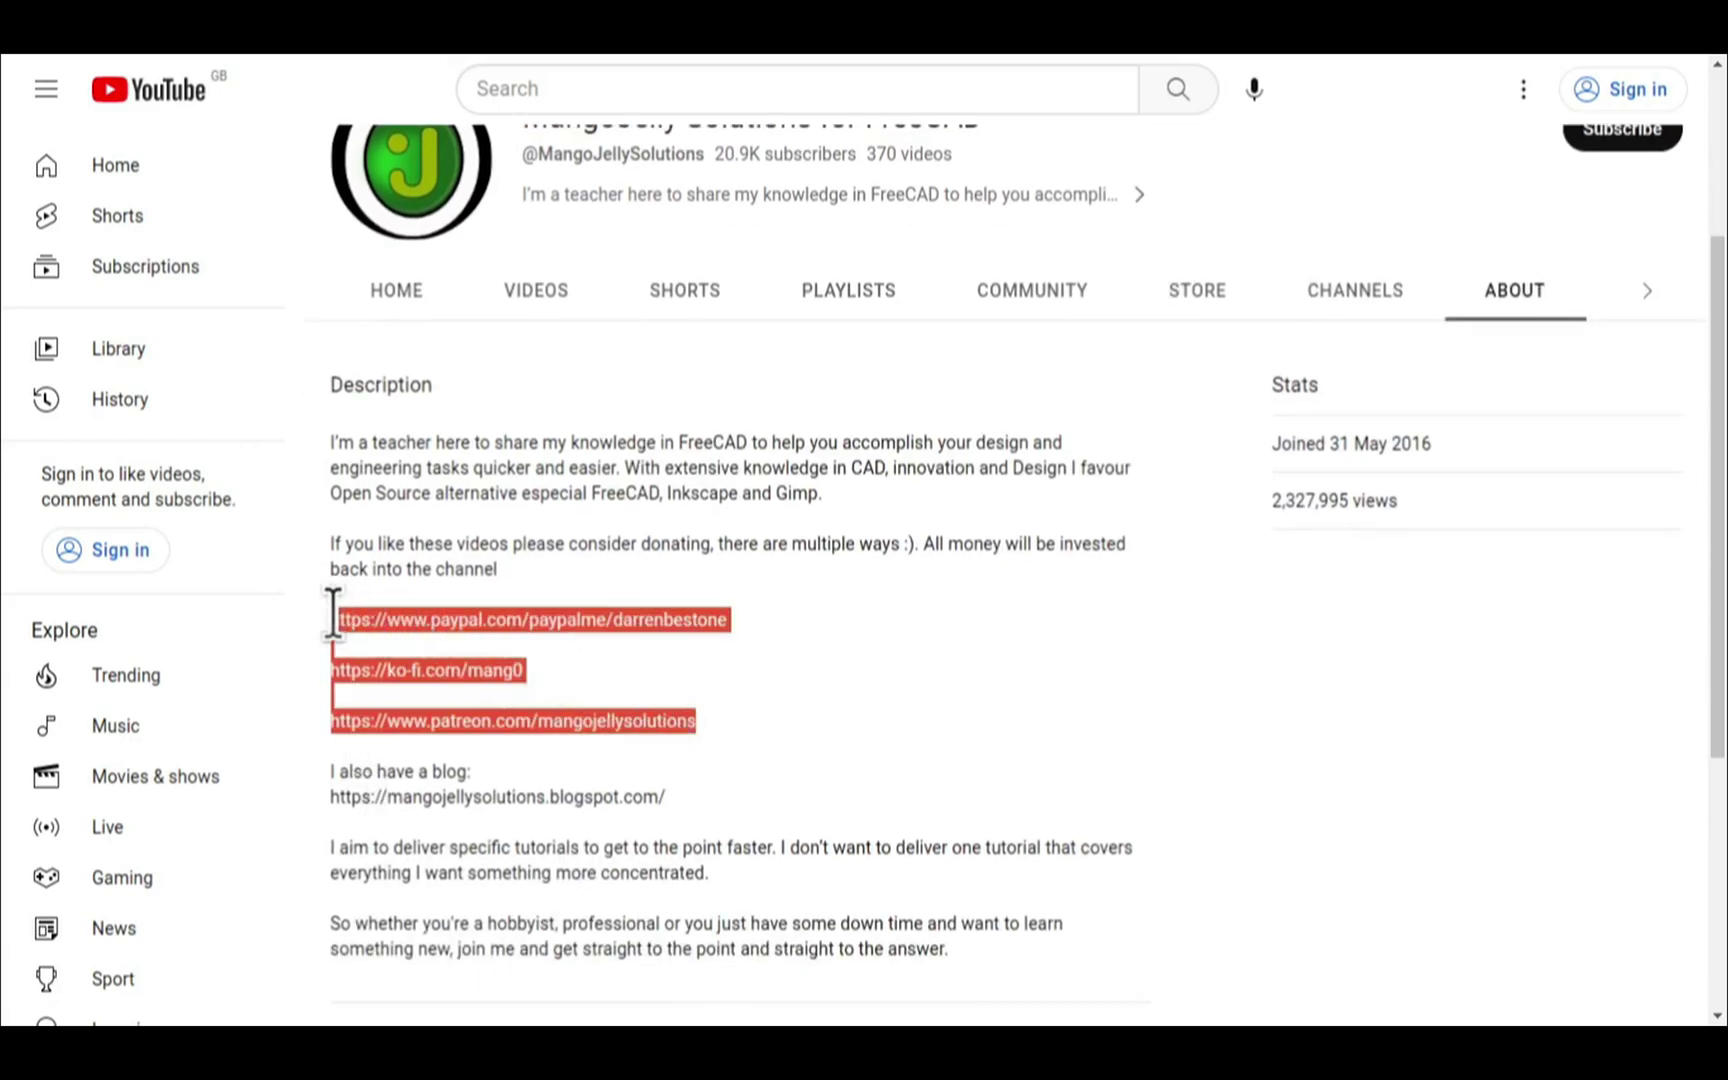
pyautogui.click(781, 712)
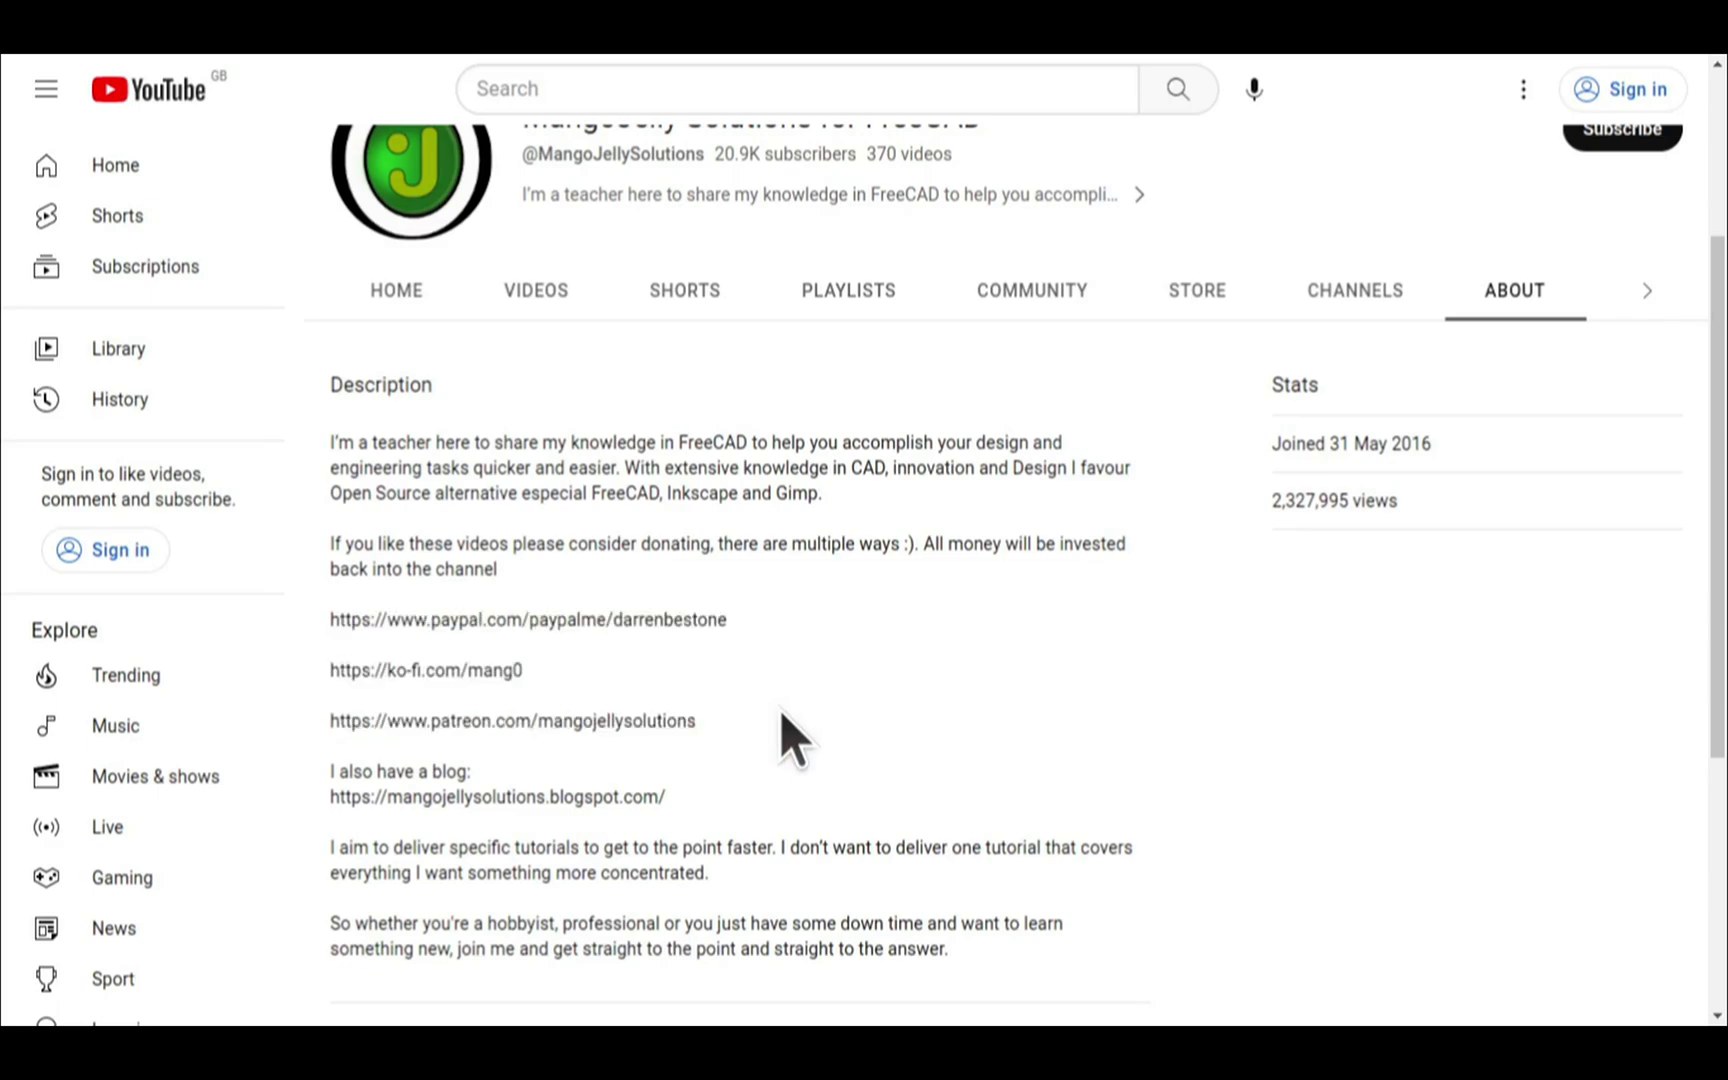